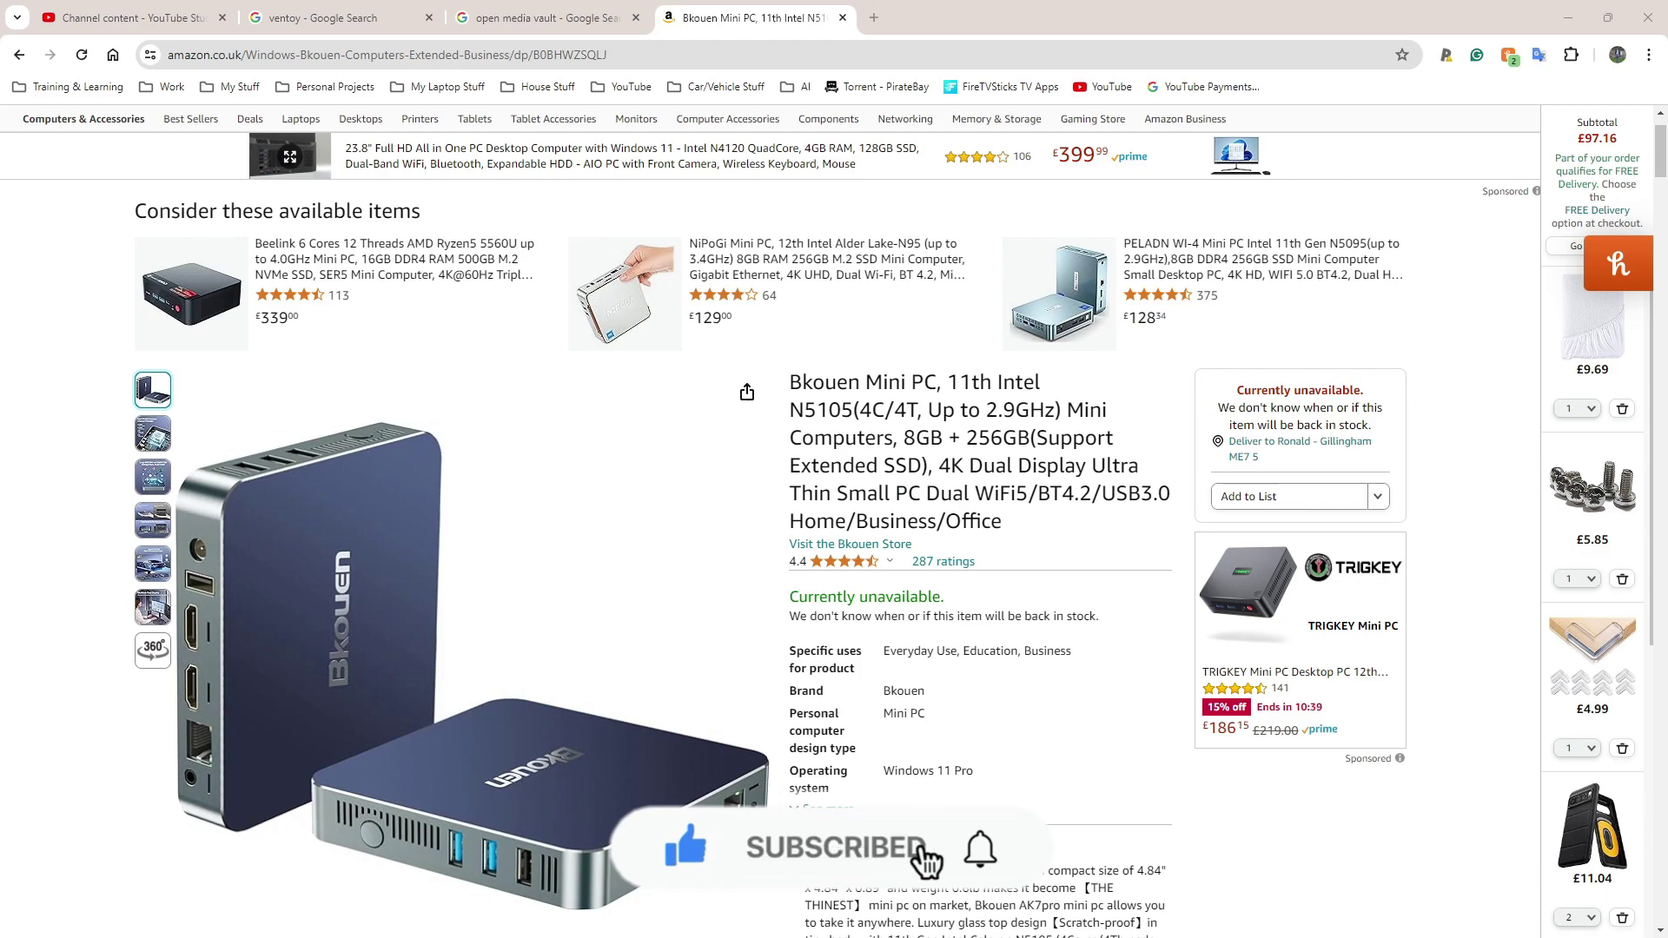
- Highlight the 8GB memory and N5105 processor specs in the Bkouen mini PC title, then return to Google
{"action": "mouse_move", "coordinate": [303, 518]}
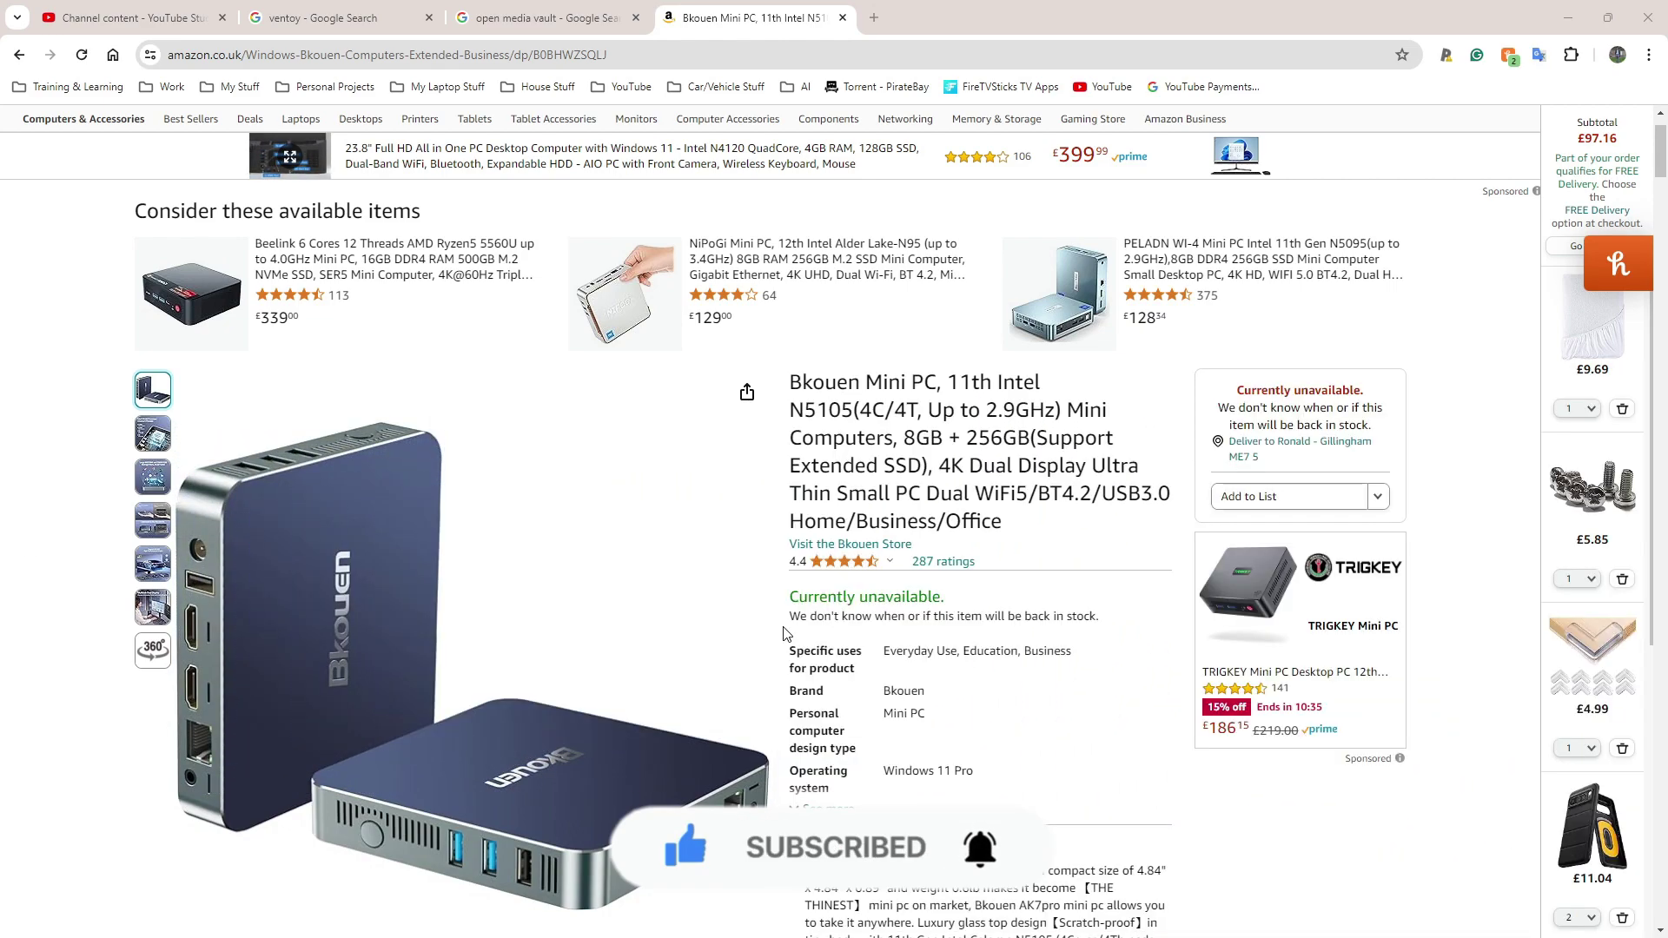
{"action": "mouse_move", "coordinate": [754, 595]}
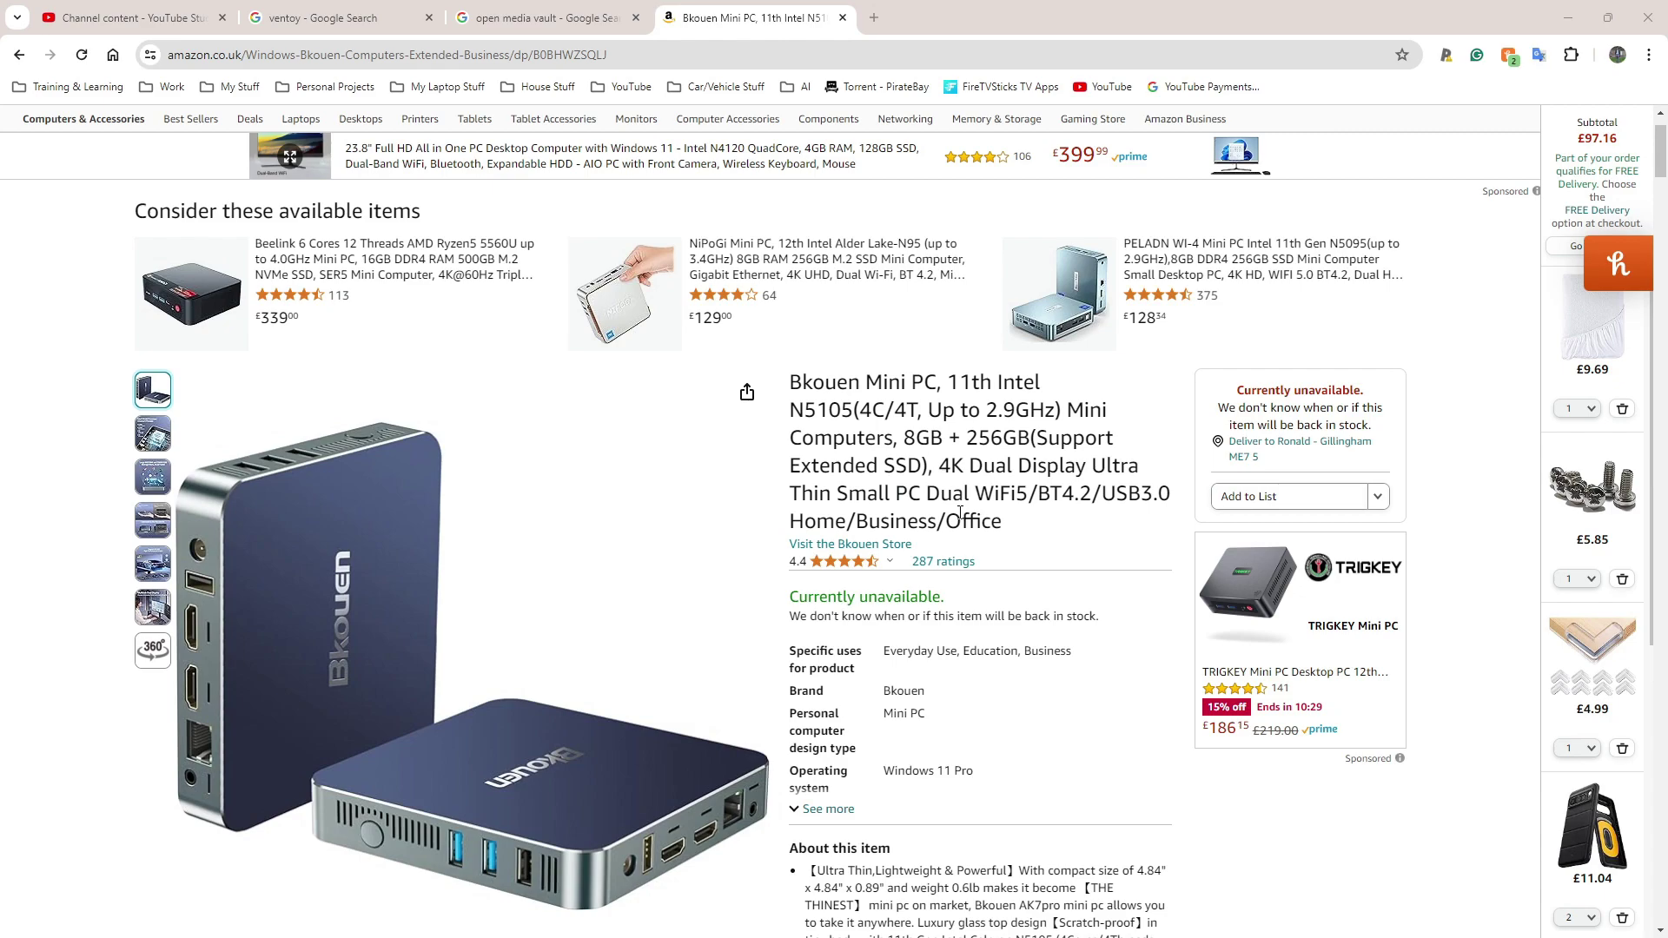
{"action": "left_click_drag", "start_coordinate": [901, 438], "coordinate": [956, 437]}
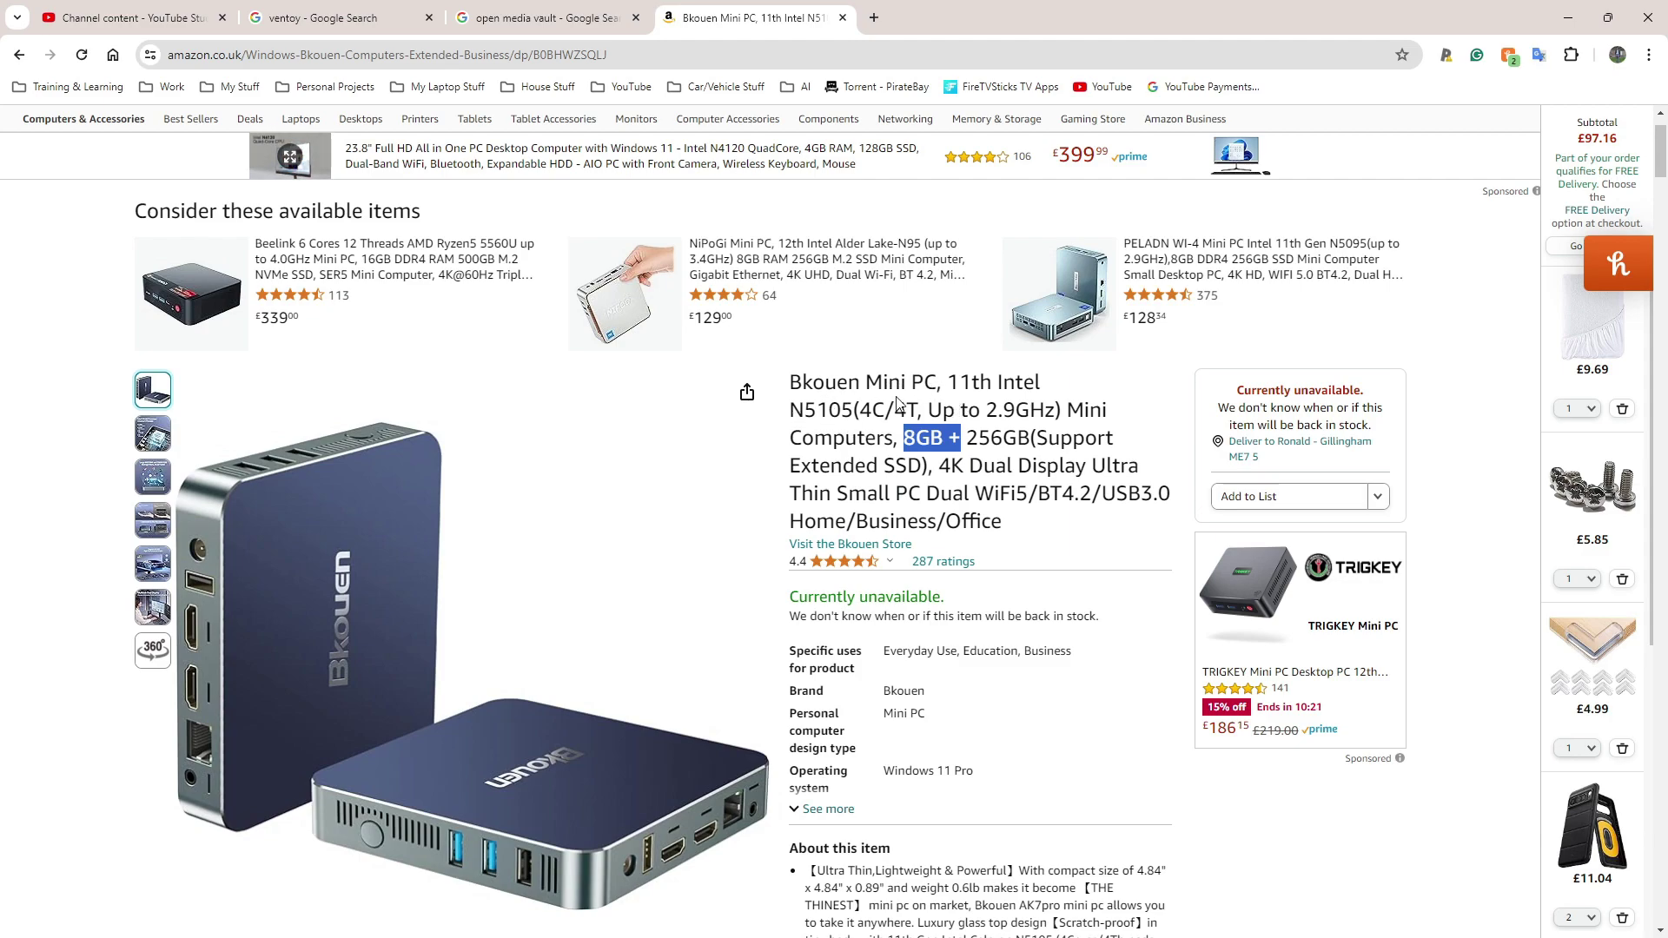
{"action": "left_click_drag", "start_coordinate": [790, 409], "coordinate": [848, 409]}
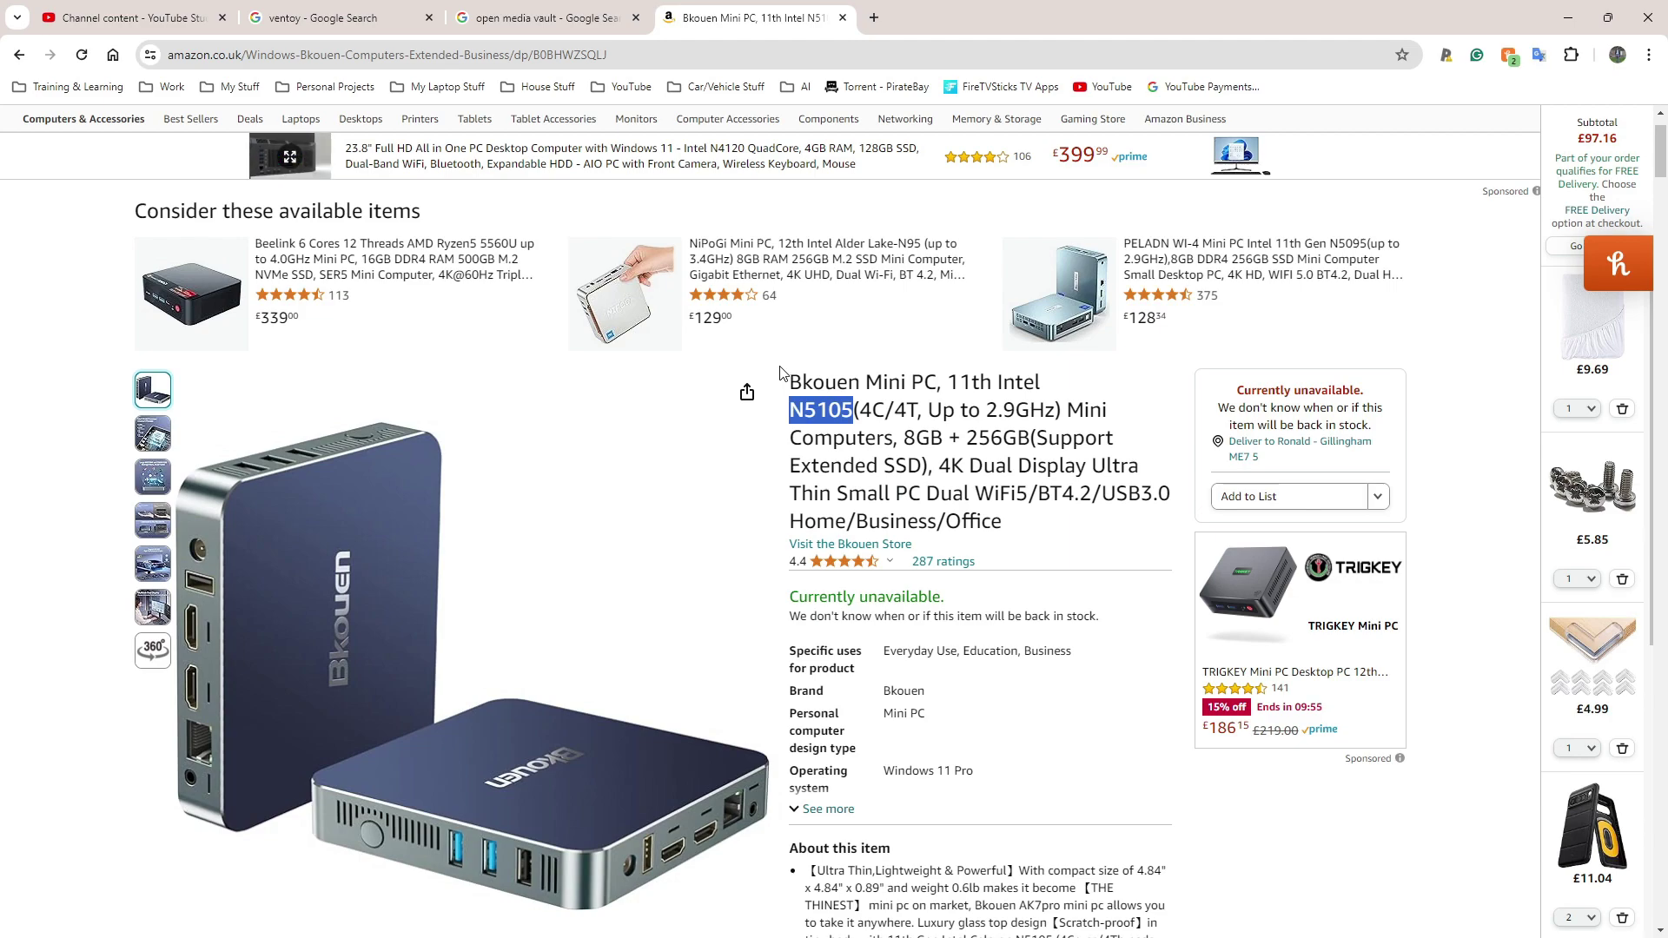
{"action": "left_click", "coordinate": [781, 374]}
- Open openmediavault.org from the search results, skim the 7.1.0 release news, and go to Download
{"action": "key", "text": "ctrl+shift+Tab"}
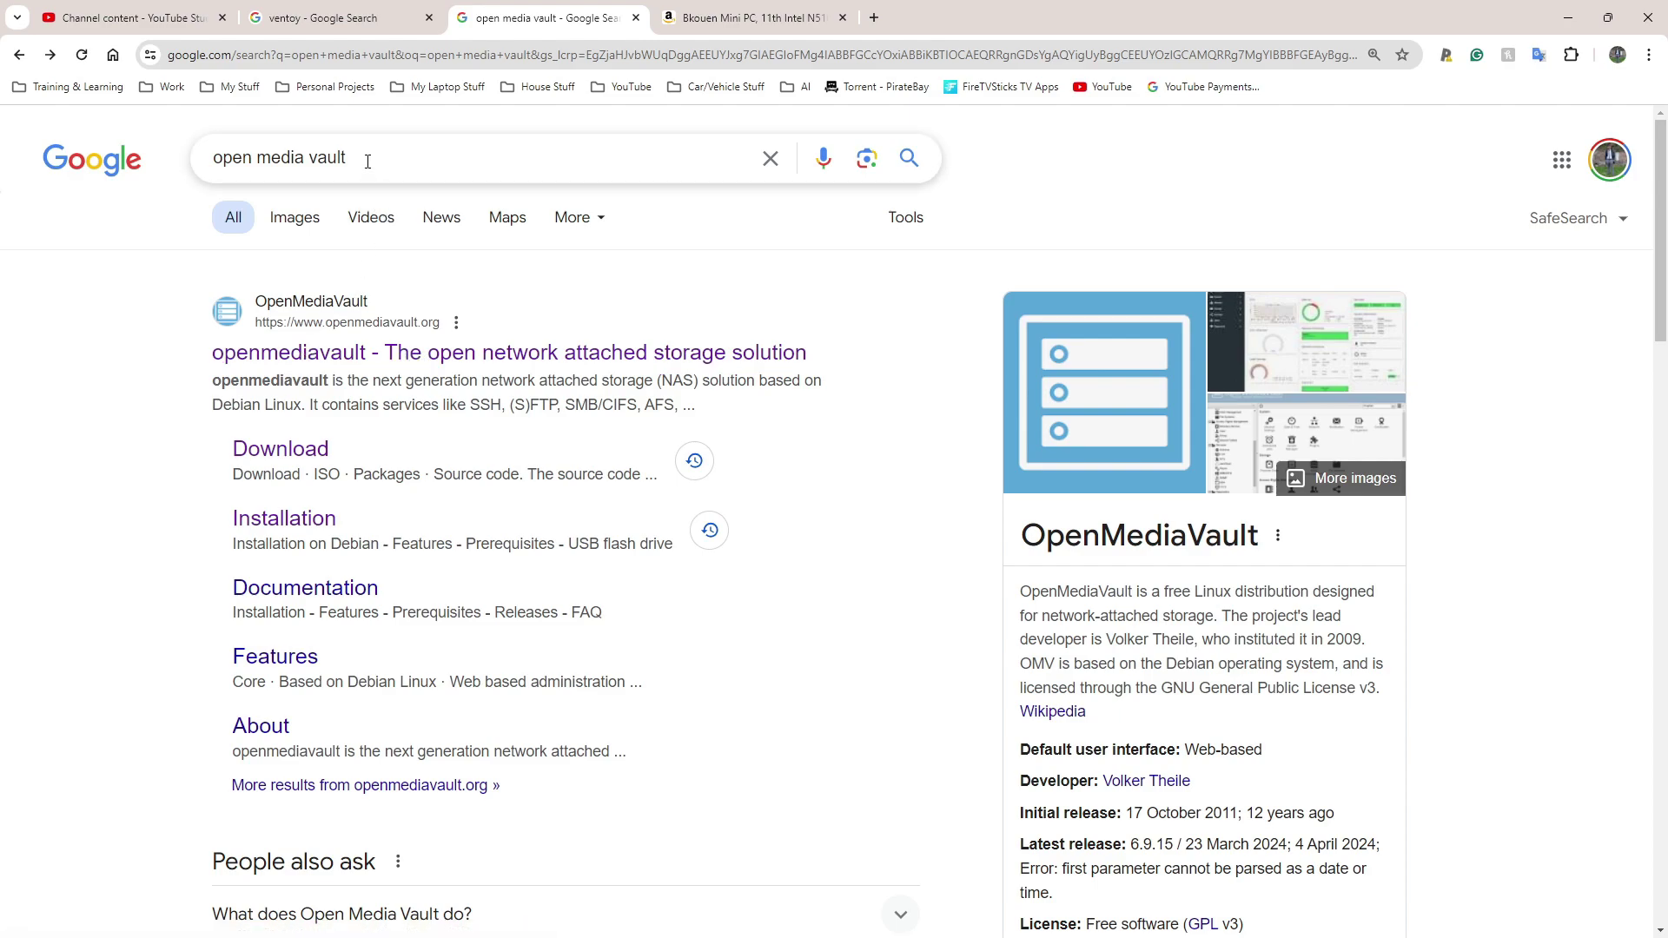
{"action": "left_click_drag", "start_coordinate": [361, 152], "coordinate": [186, 160]}
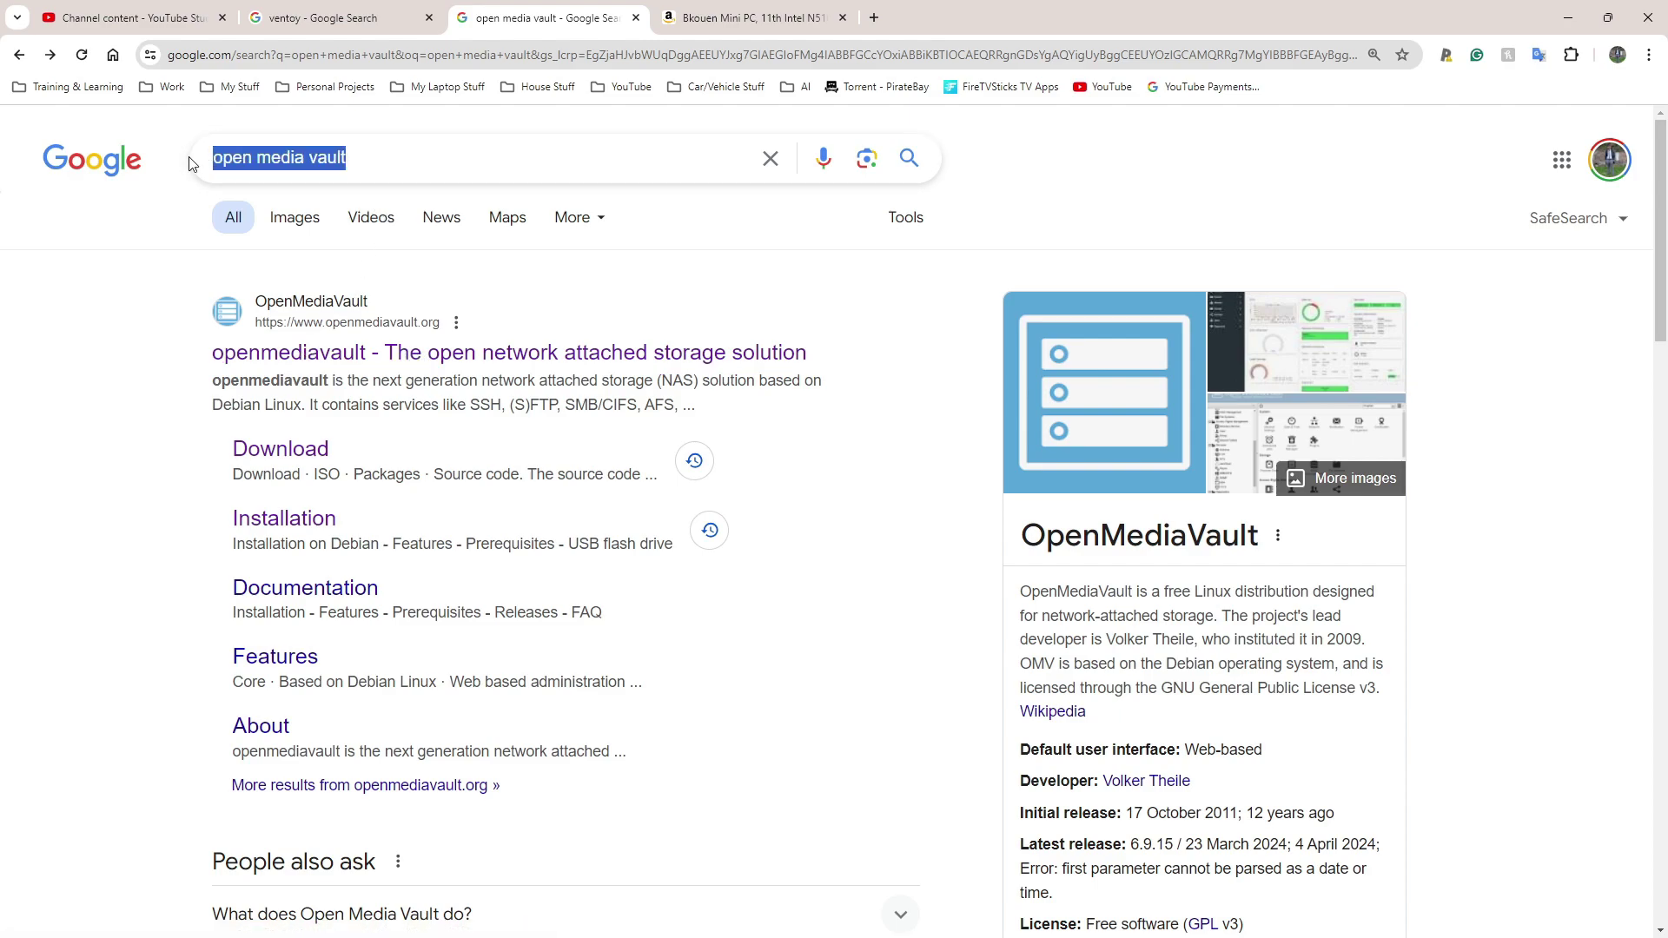
{"action": "left_click", "coordinate": [323, 354]}
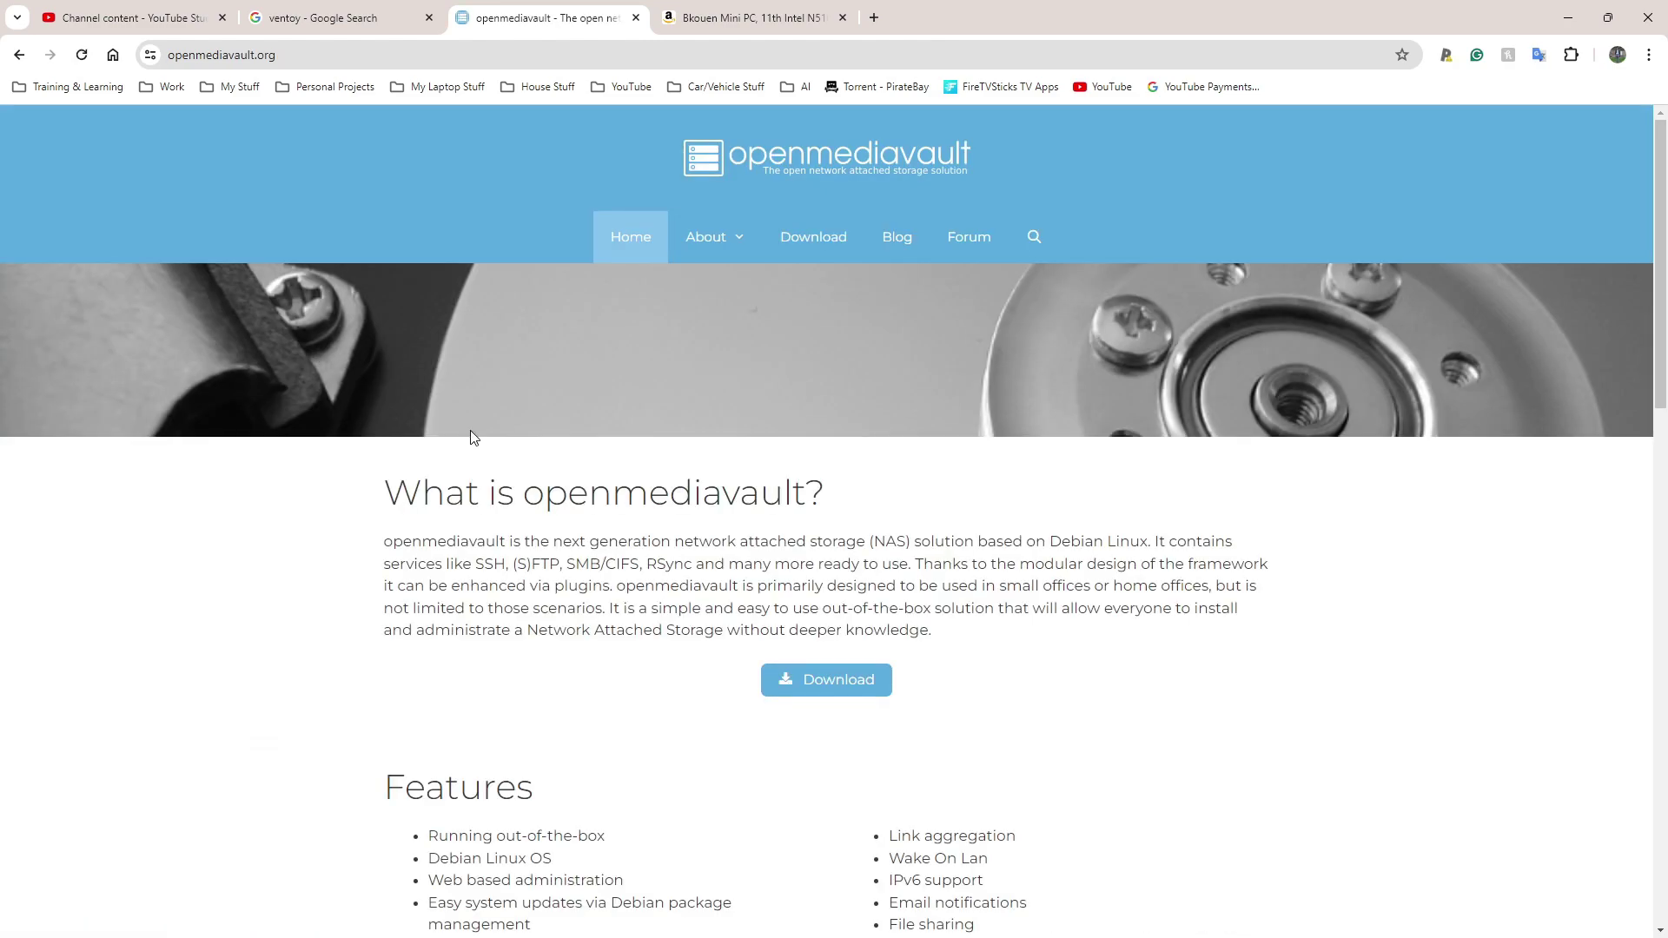
{"action": "scroll", "coordinate": [600, 699], "scroll_direction": "down", "scroll_amount": 1}
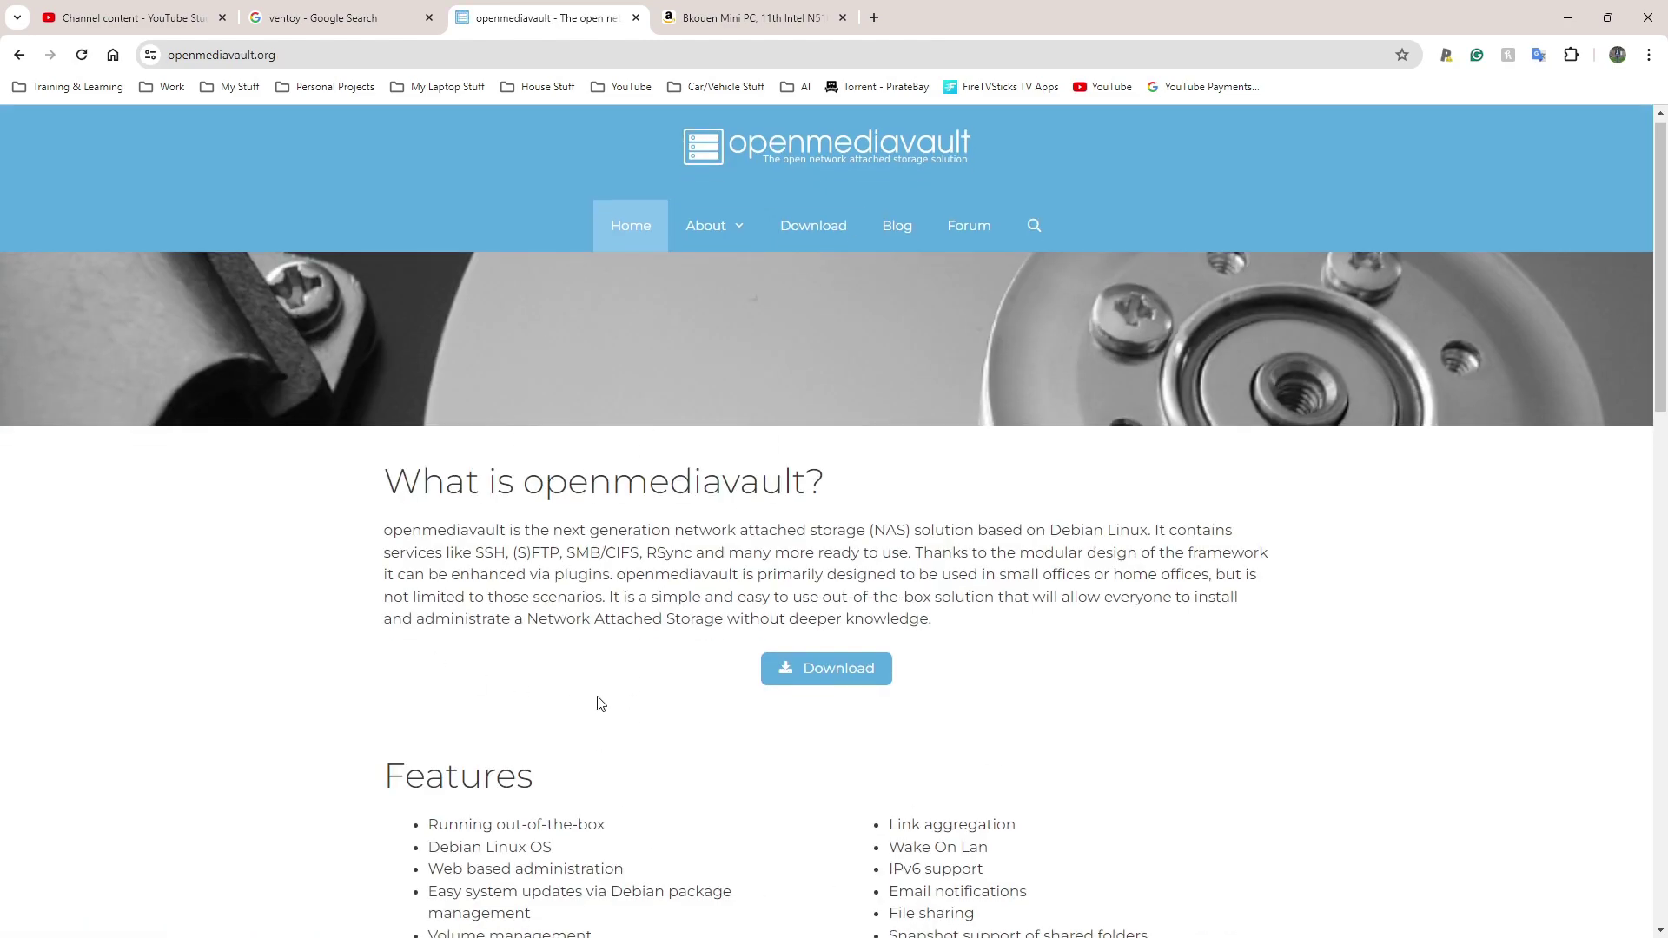
{"action": "scroll", "coordinate": [562, 665], "scroll_direction": "down", "scroll_amount": 5}
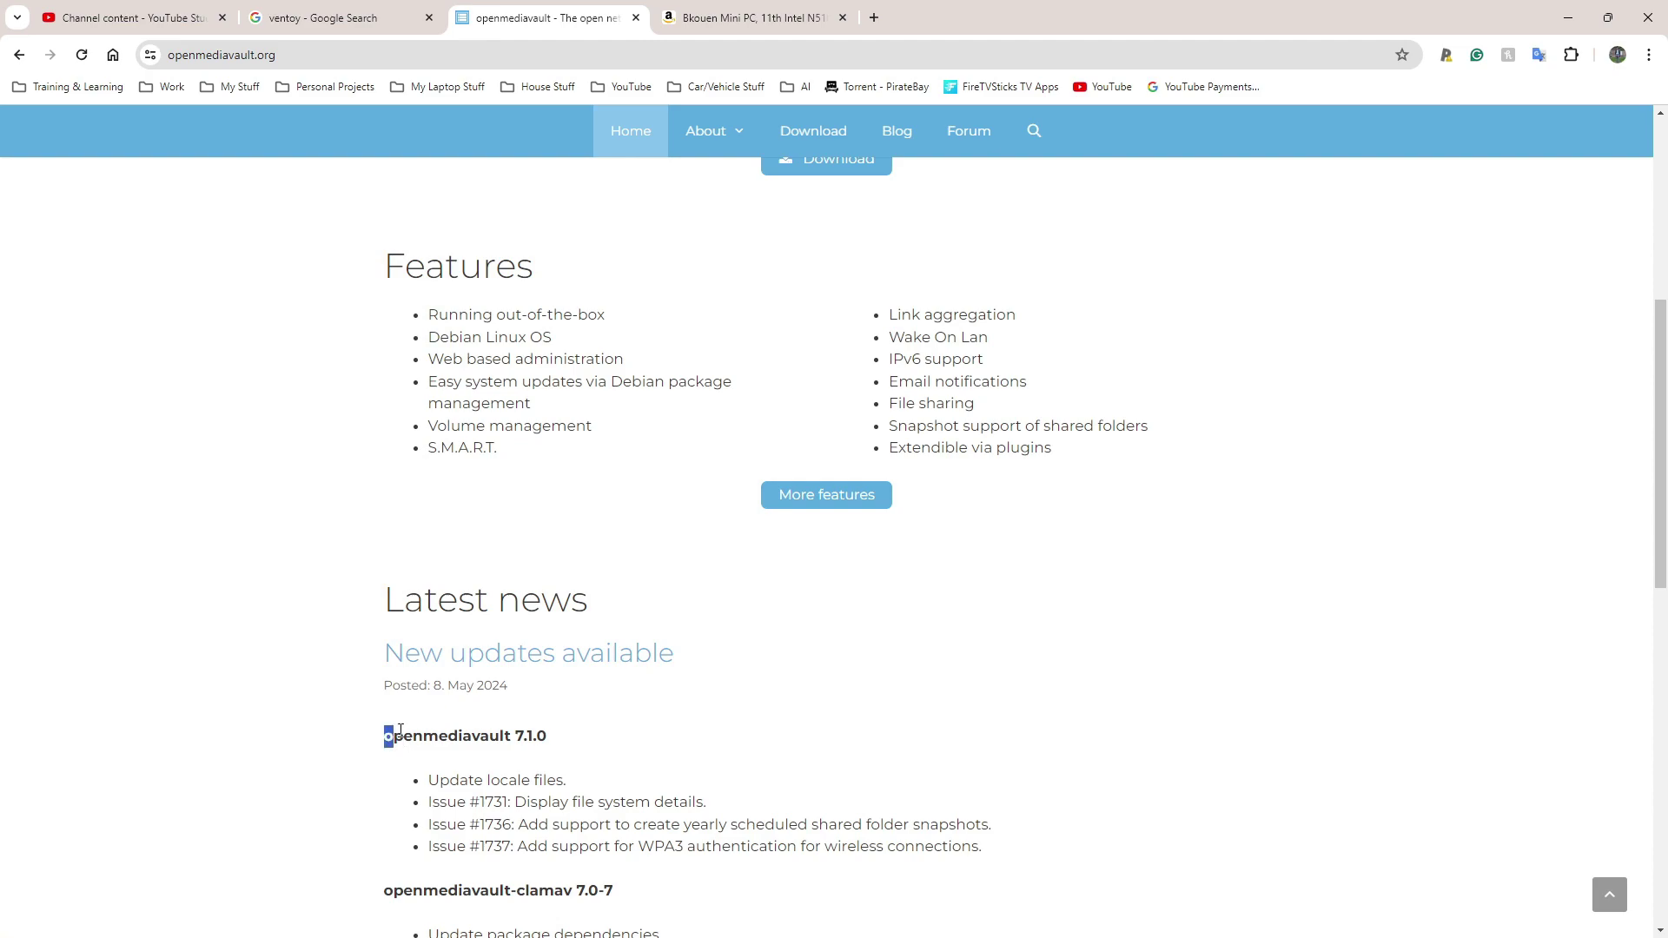
{"action": "left_click_drag", "start_coordinate": [401, 730], "coordinate": [547, 730]}
{"action": "scroll", "coordinate": [585, 640], "scroll_direction": "up", "scroll_amount": 6}
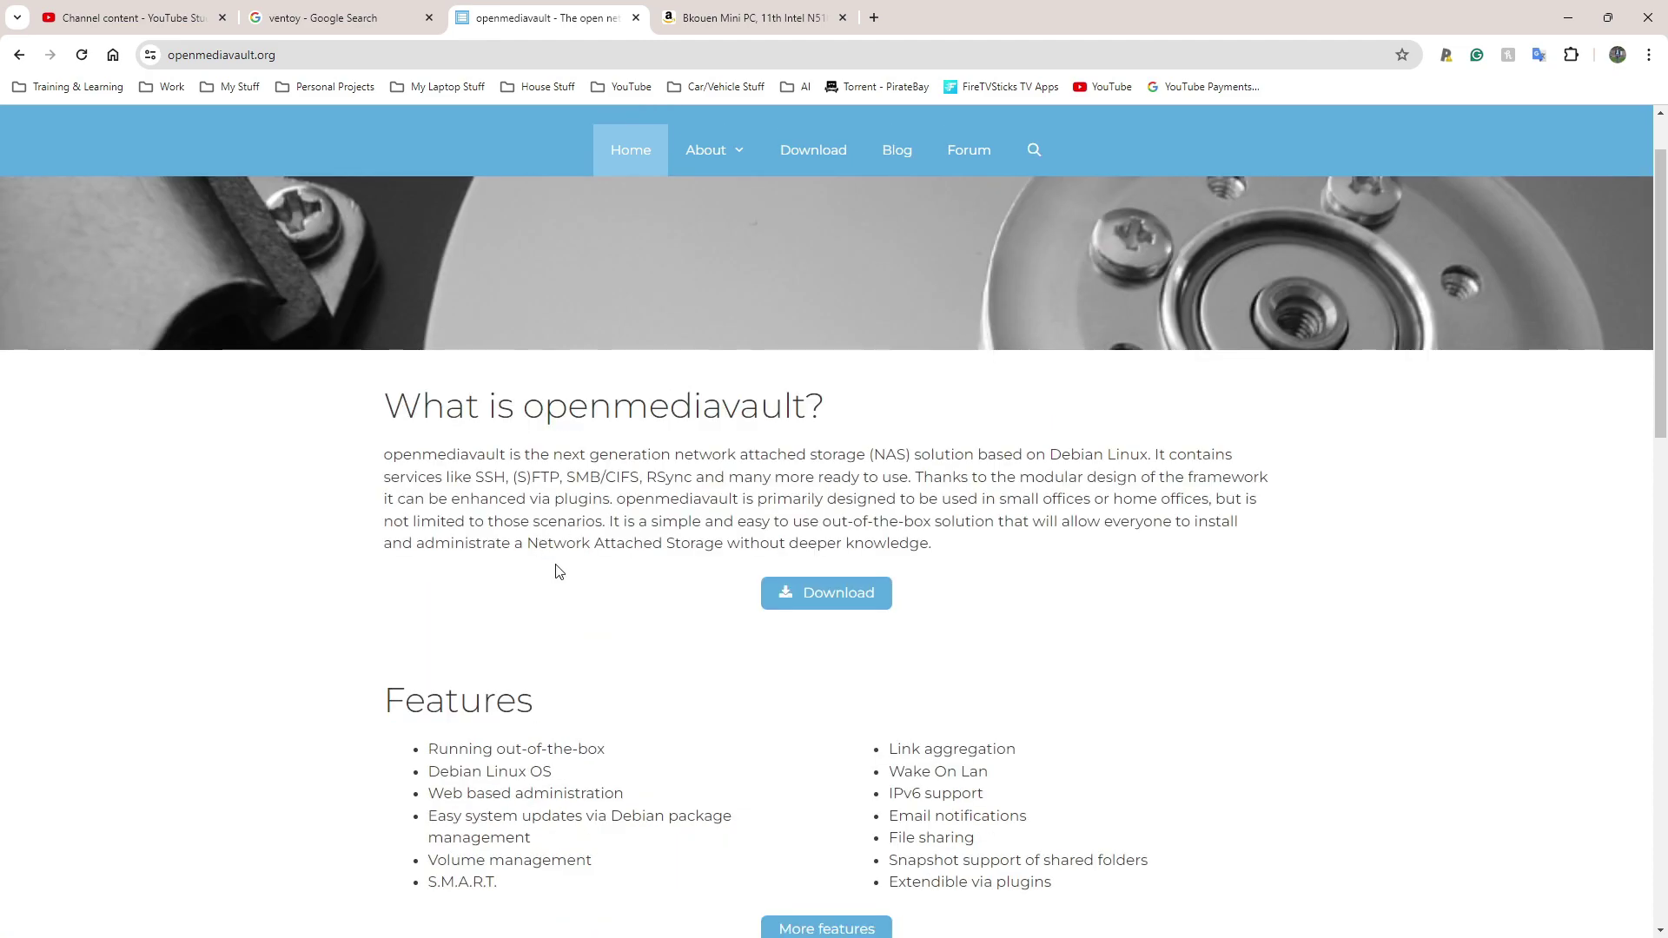
{"action": "left_click", "coordinate": [805, 673]}
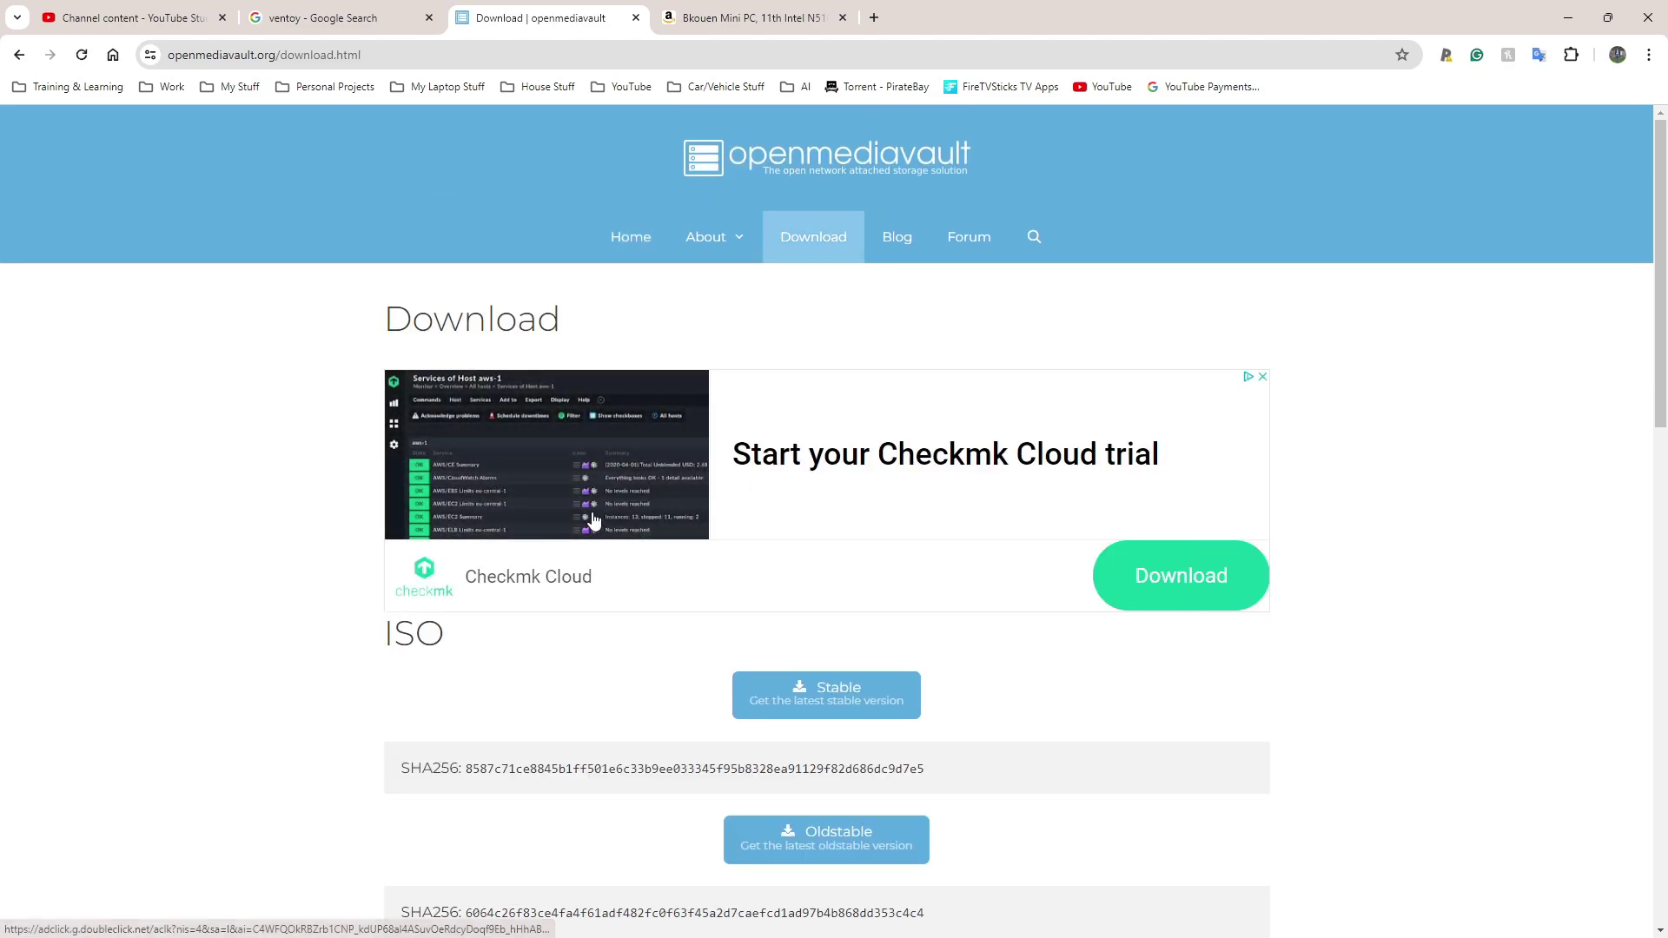
- Zoom the Download page to 175% and download the Stable openmediavault ISO
{"action": "scroll", "coordinate": [591, 521], "scroll_direction": "down", "scroll_amount": 2}
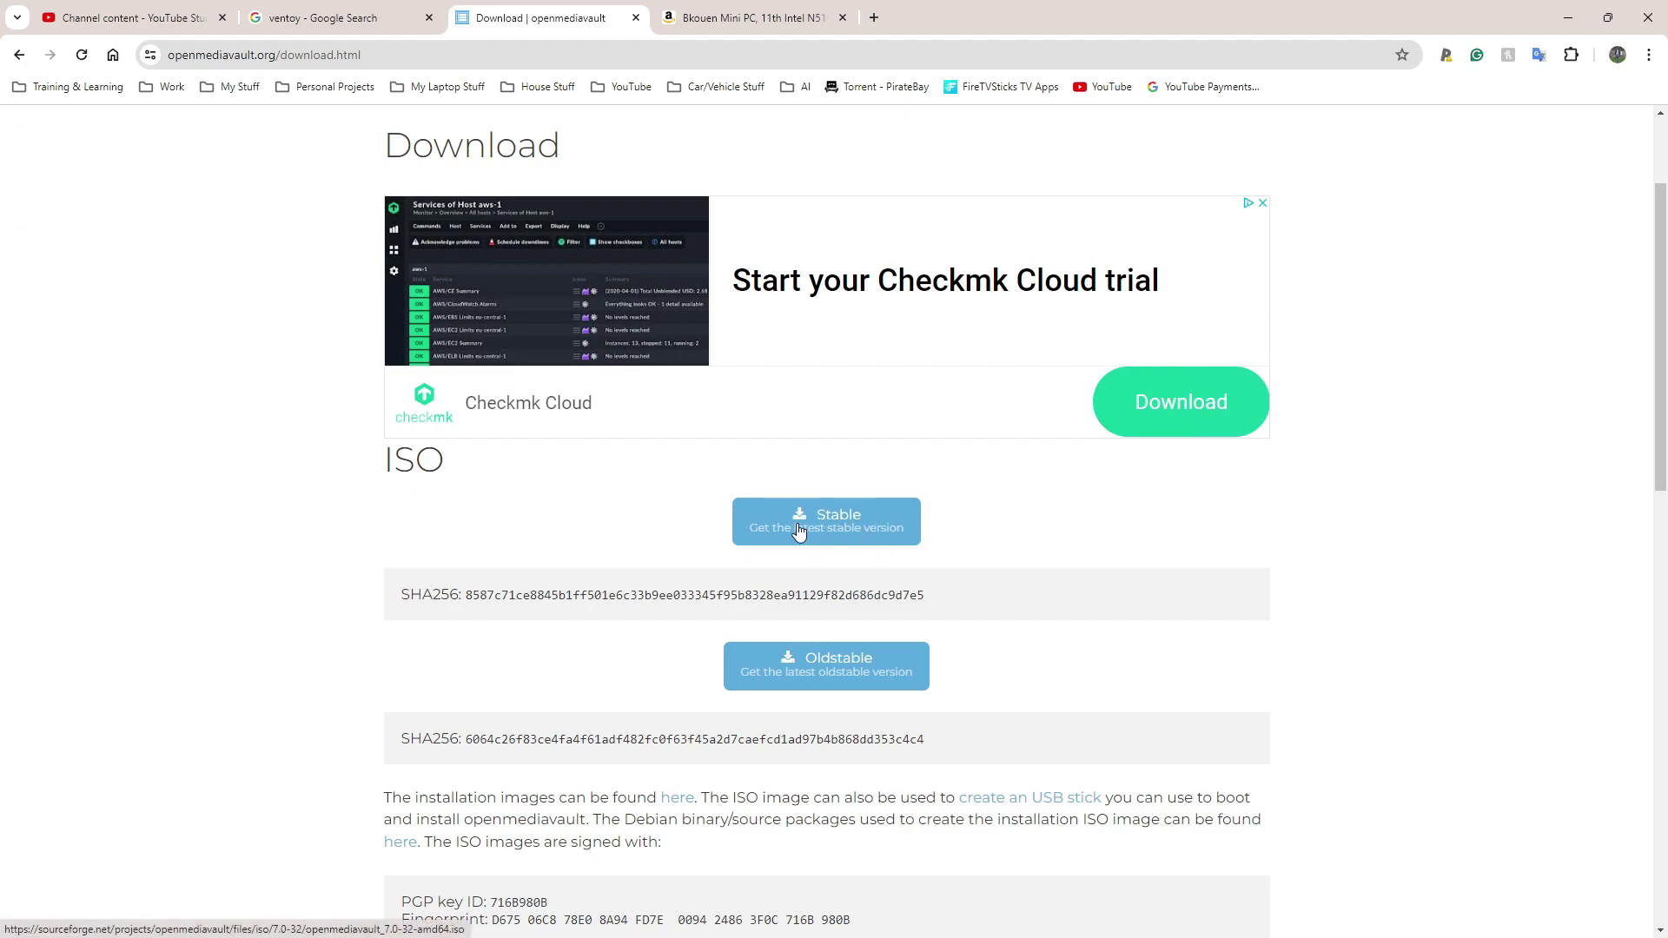
{"action": "key", "text": "ctrl+plus"}
{"action": "key", "text": "ctrl+plus"}
{"action": "key", "text": "ctrl+plus"}
{"action": "key", "text": "ctrl+plus"}
{"action": "scroll", "coordinate": [784, 528], "scroll_direction": "down", "scroll_amount": 3}
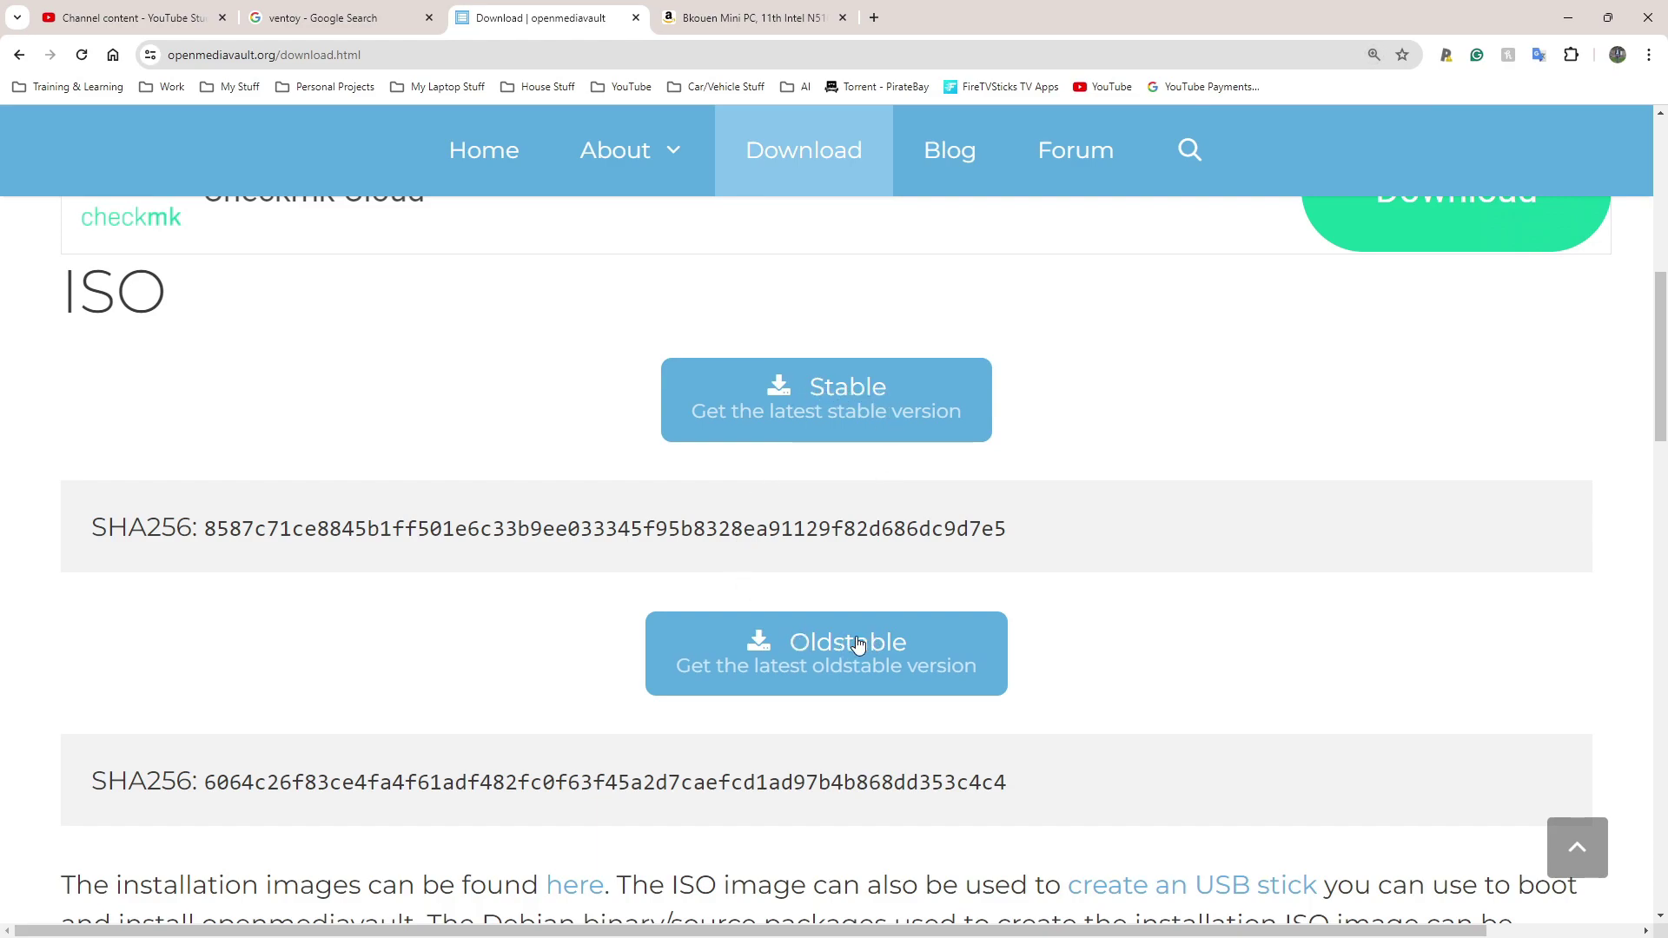
{"action": "scroll", "coordinate": [862, 582], "scroll_direction": "down", "scroll_amount": 3}
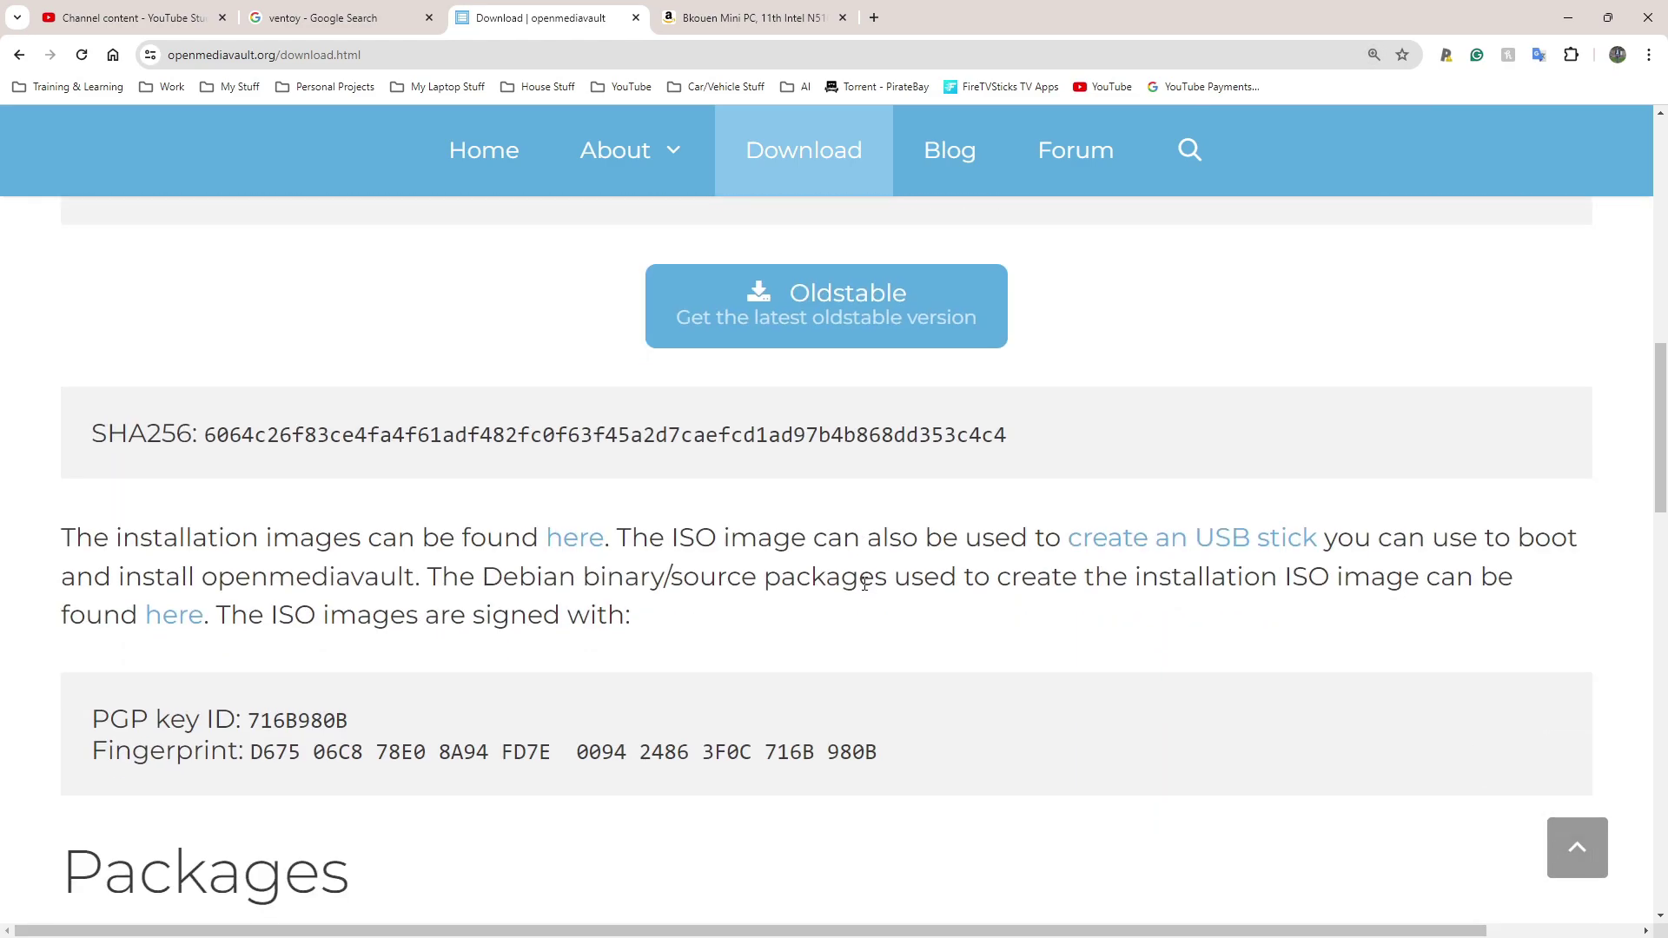
{"action": "scroll", "coordinate": [855, 570], "scroll_direction": "up", "scroll_amount": 2}
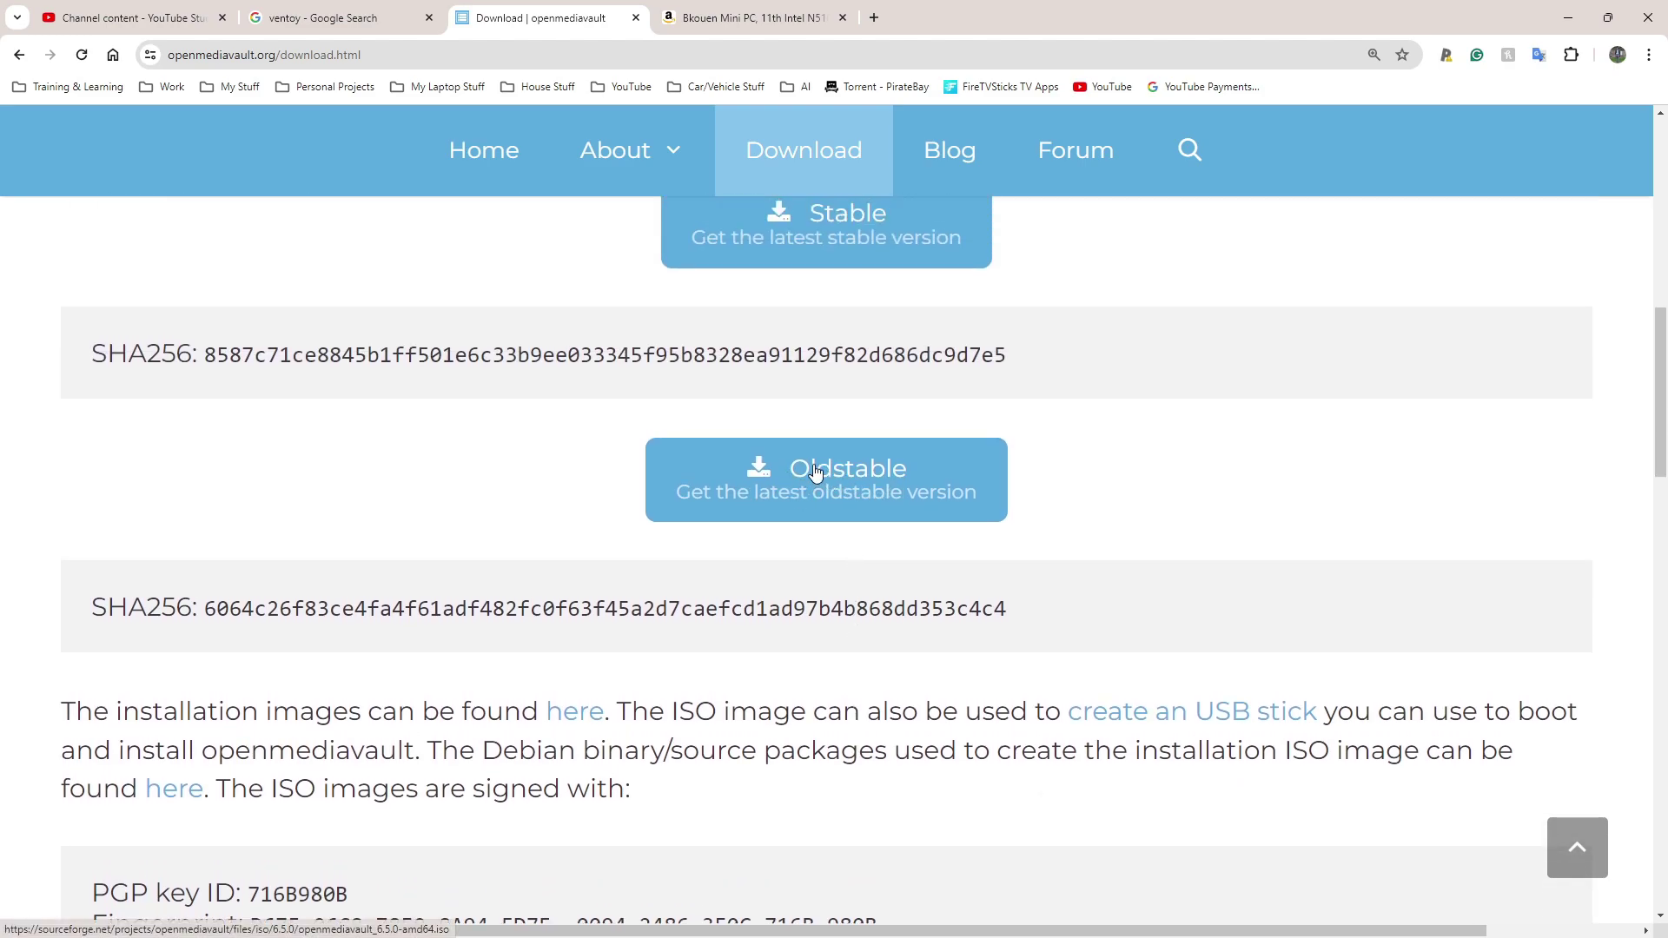
{"action": "scroll", "coordinate": [815, 471], "scroll_direction": "up", "scroll_amount": 2}
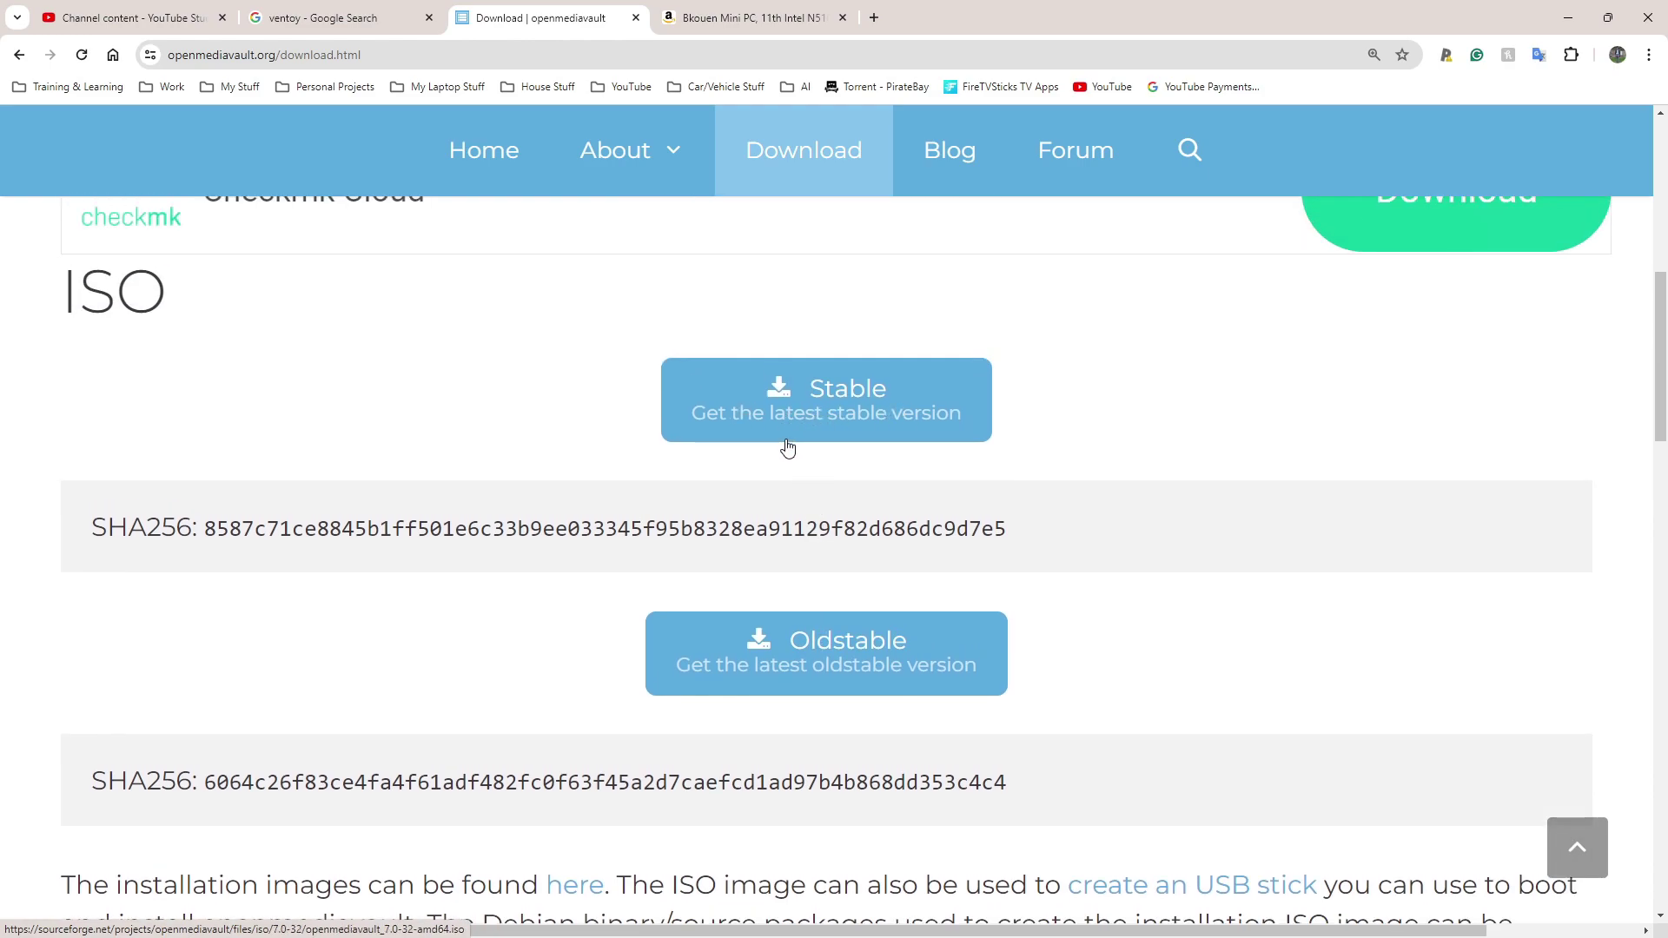
{"action": "left_click", "coordinate": [821, 398]}
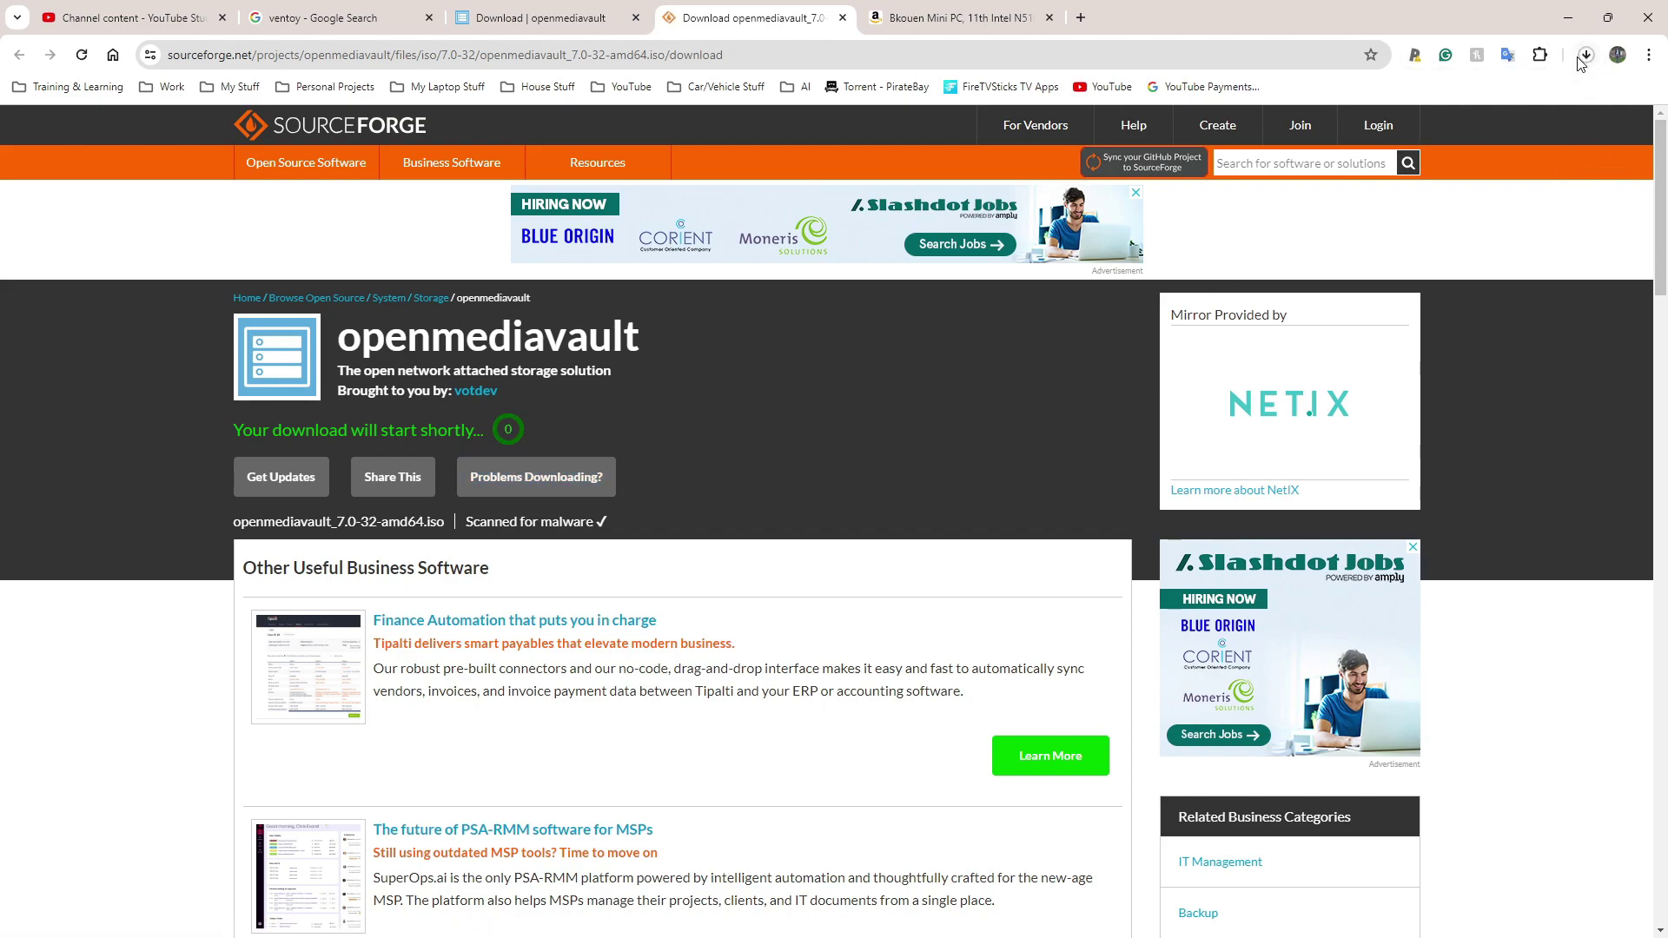
- Check that the ISO download started, then return to the ventoy search results
{"action": "left_click", "coordinate": [1584, 54]}
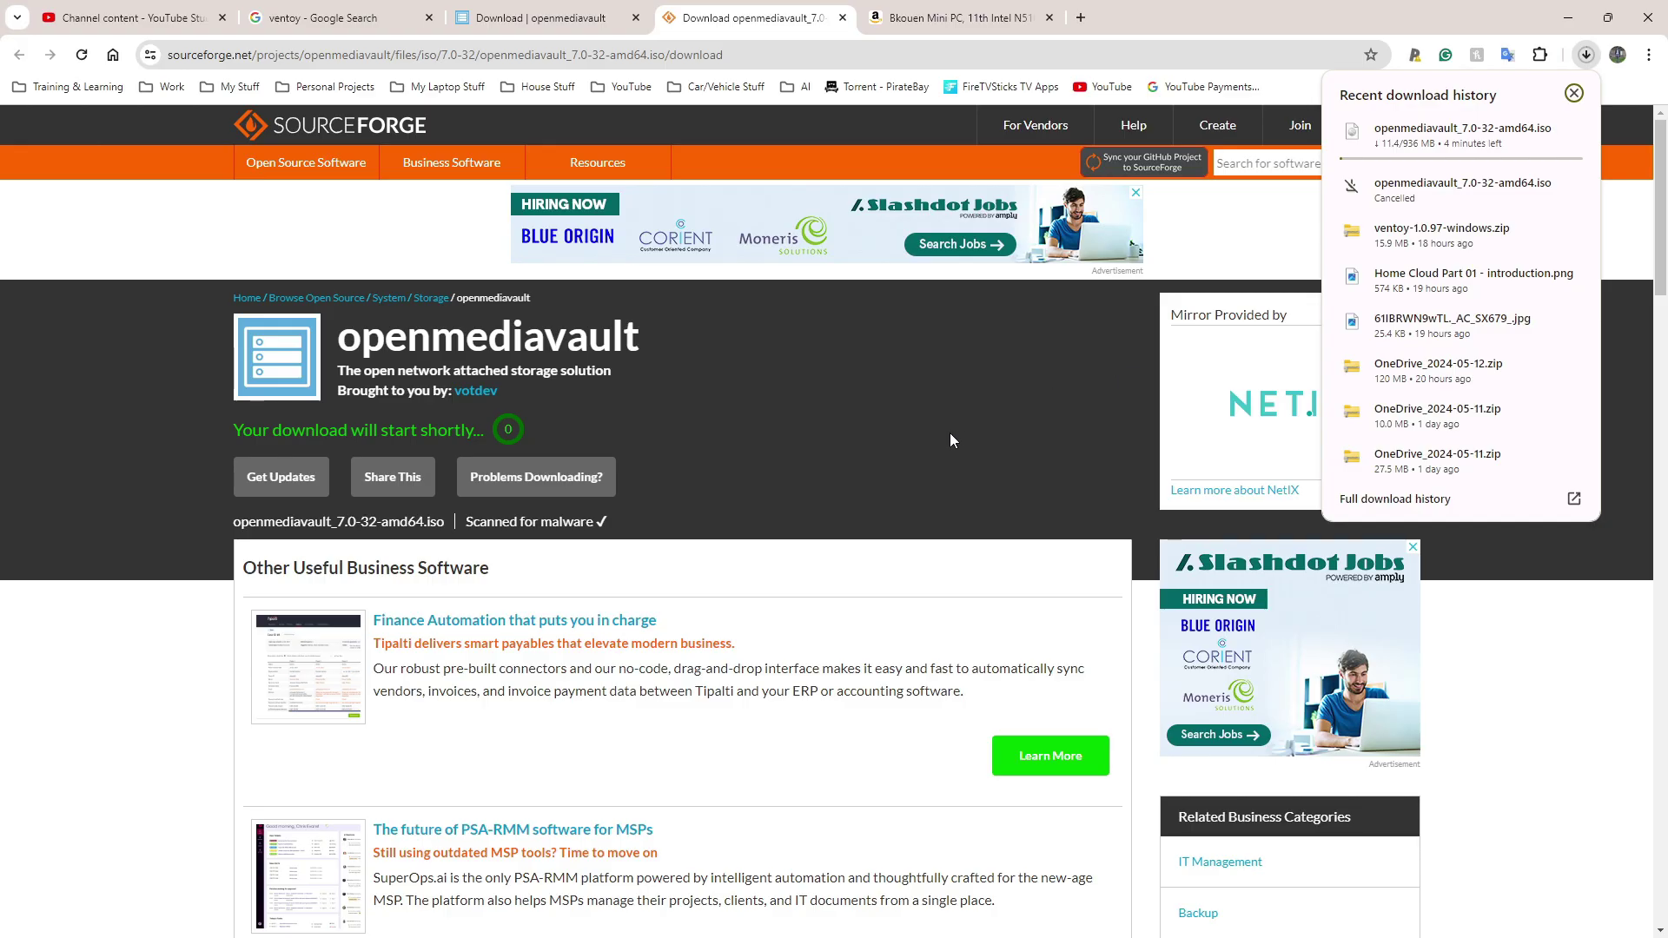
{"action": "left_click", "coordinate": [559, 443]}
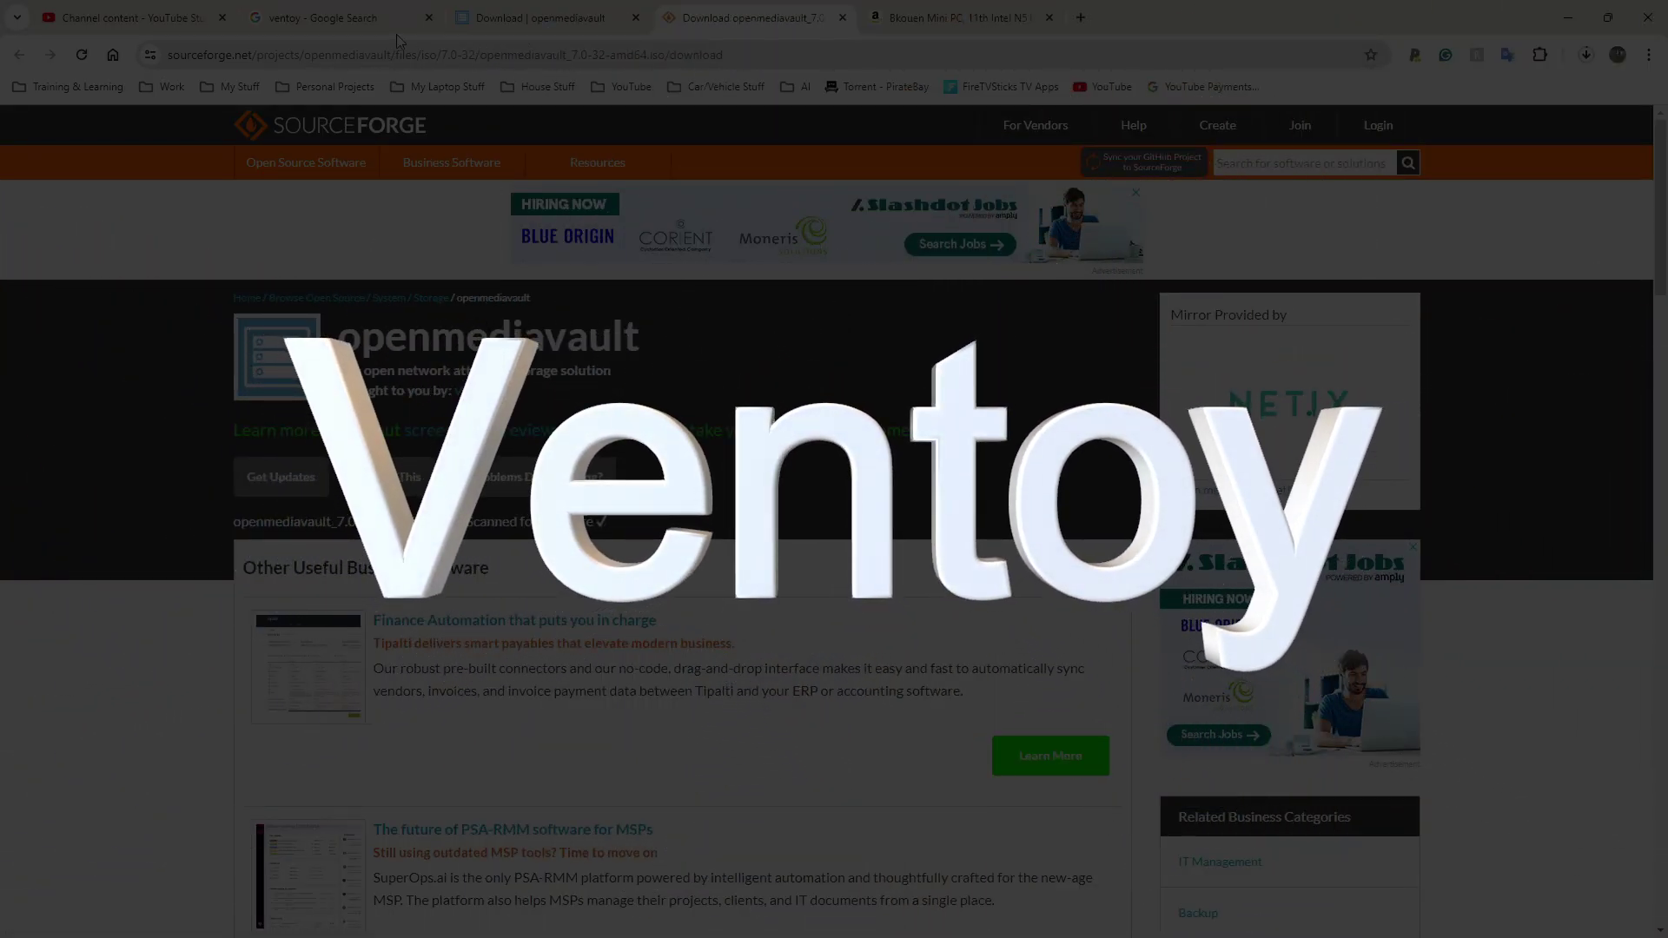
{"action": "left_click", "coordinate": [352, 22]}
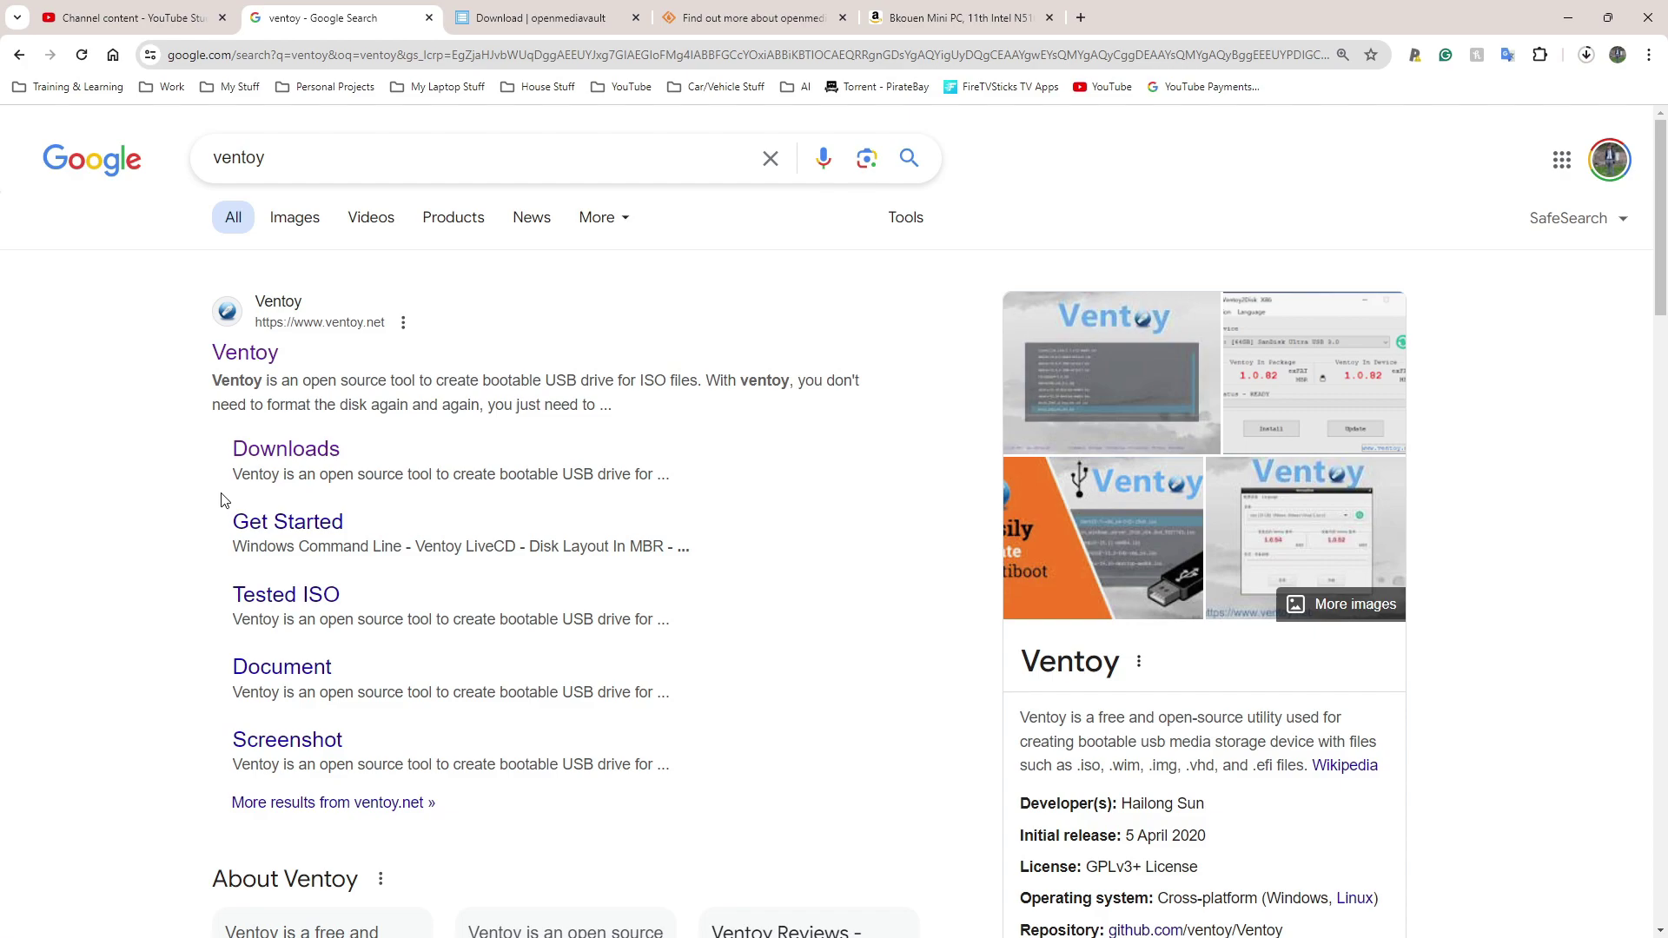
- Open the Ventoy (D:) drive in File Explorer and marquee-select its 14 disc images, then clear
{"action": "key", "text": "super+e"}
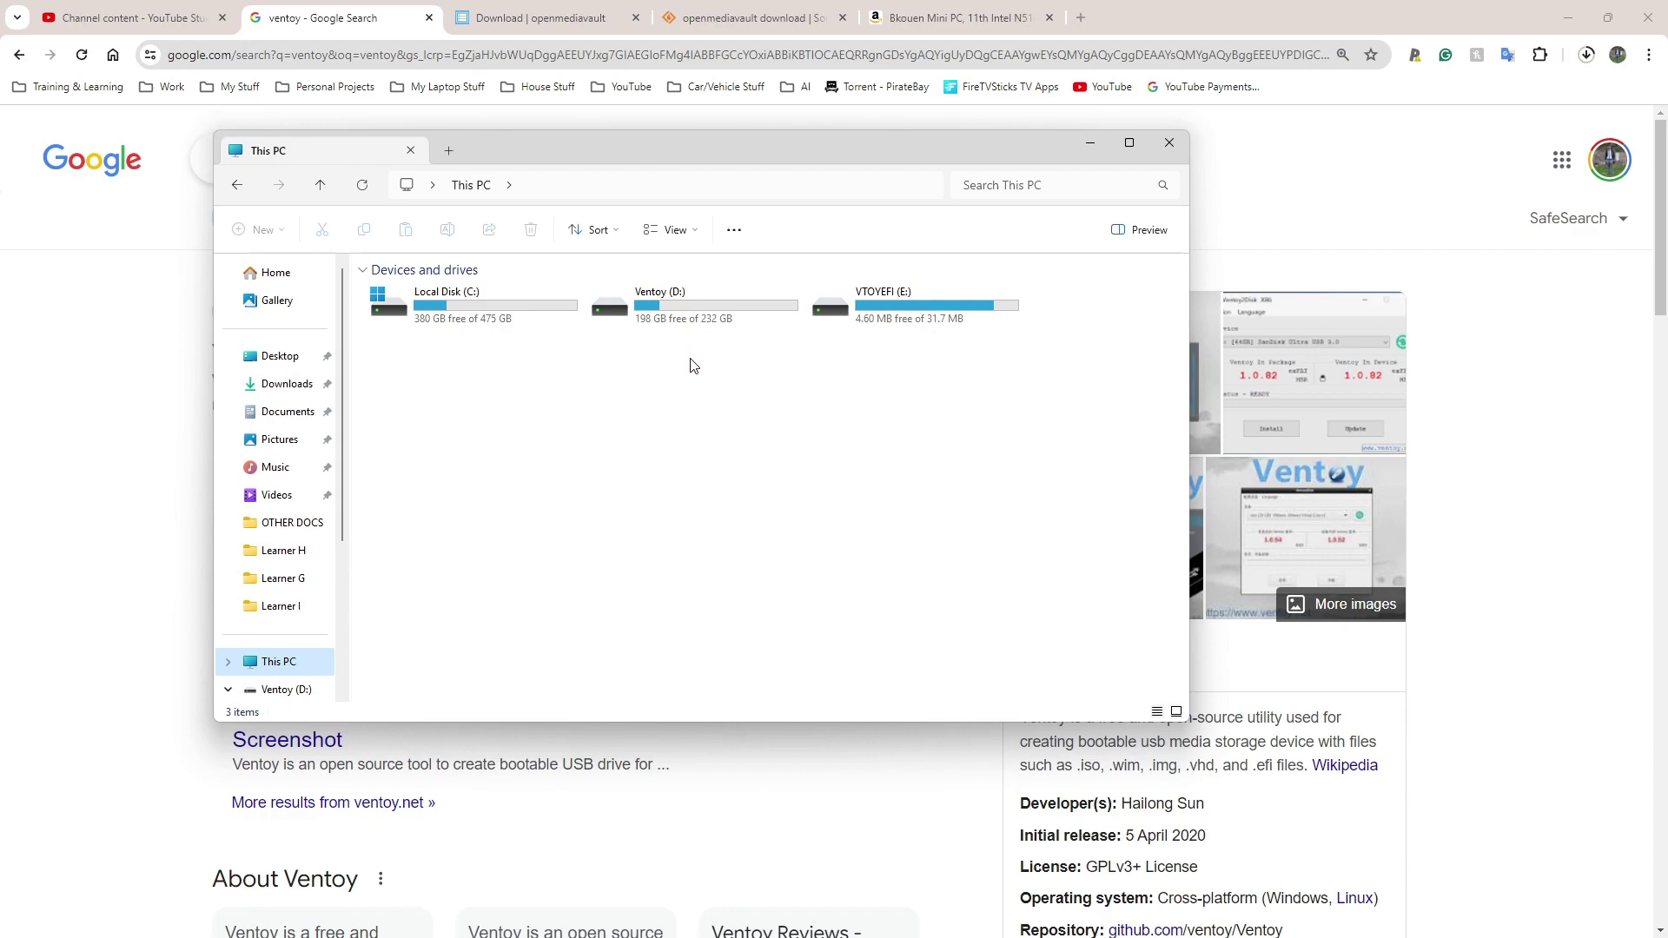
{"action": "double_click", "coordinate": [681, 315]}
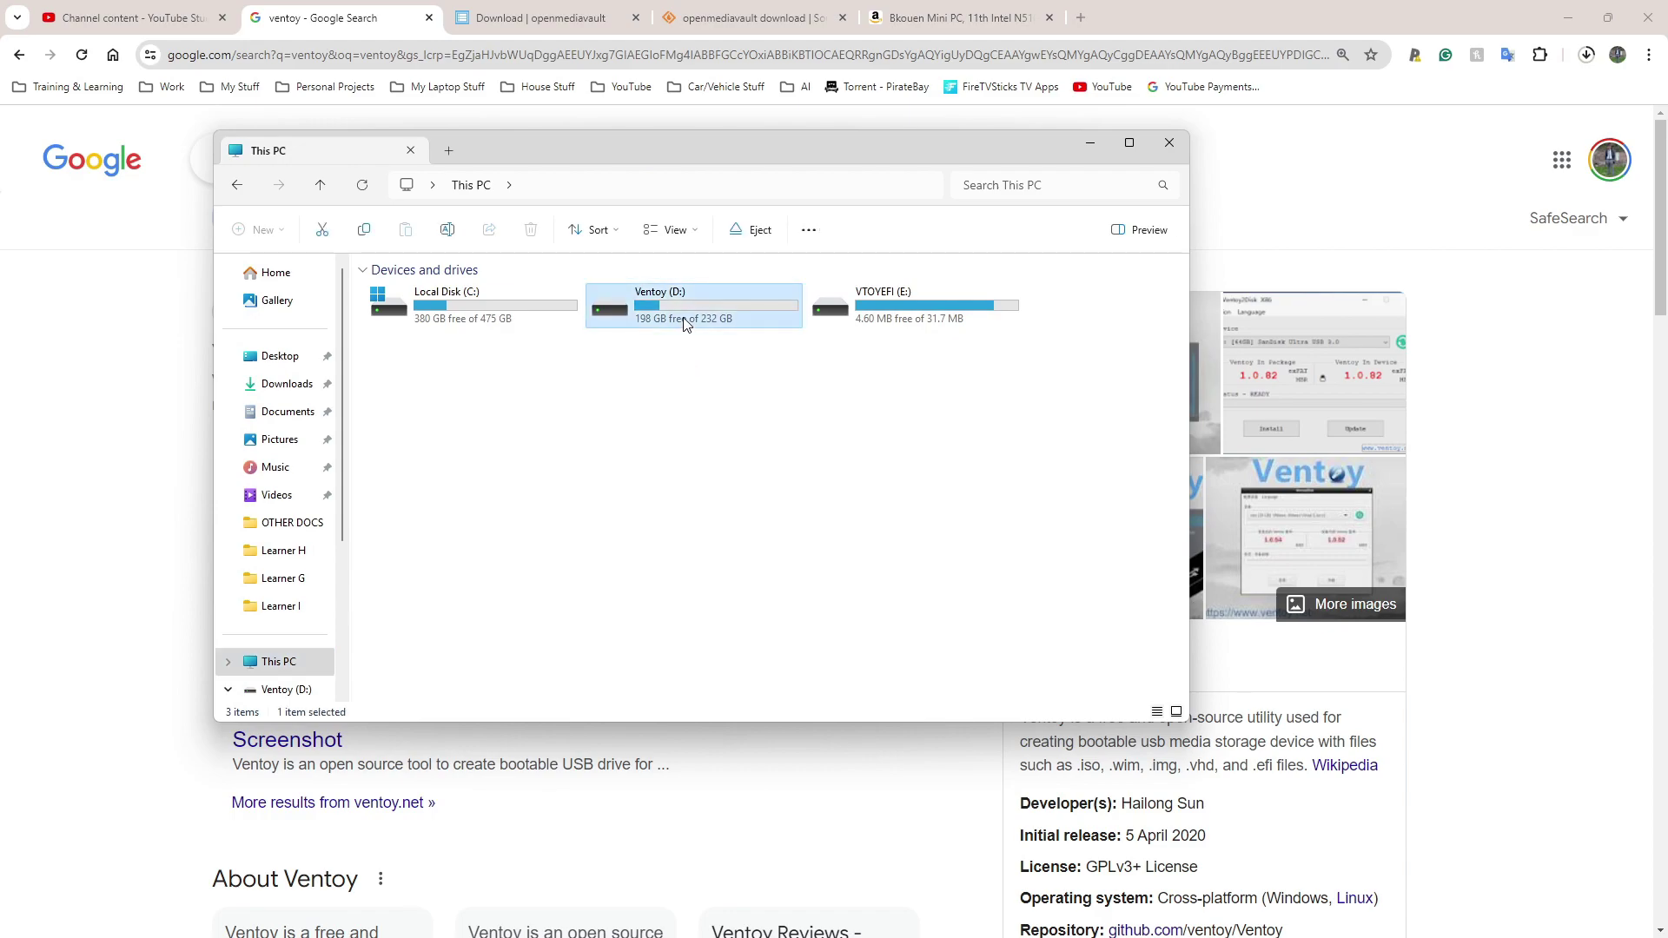
{"action": "left_click_drag", "start_coordinate": [557, 660], "coordinate": [406, 311]}
{"action": "left_click", "coordinate": [410, 677]}
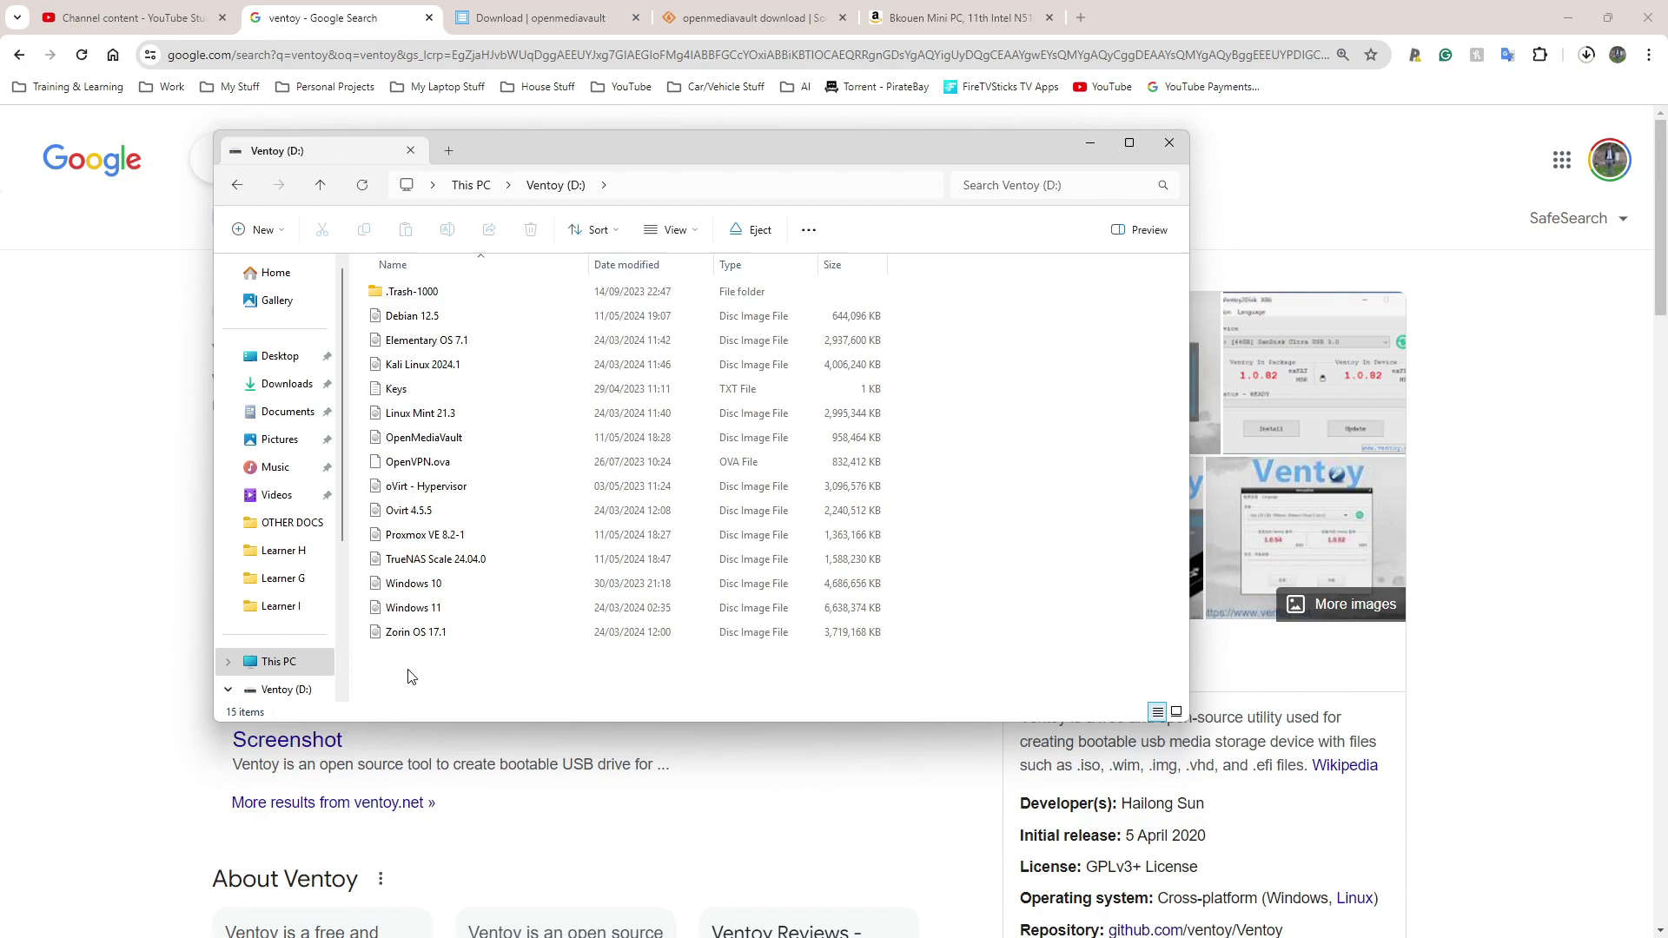
{"action": "left_click_drag", "start_coordinate": [469, 668], "coordinate": [375, 319]}
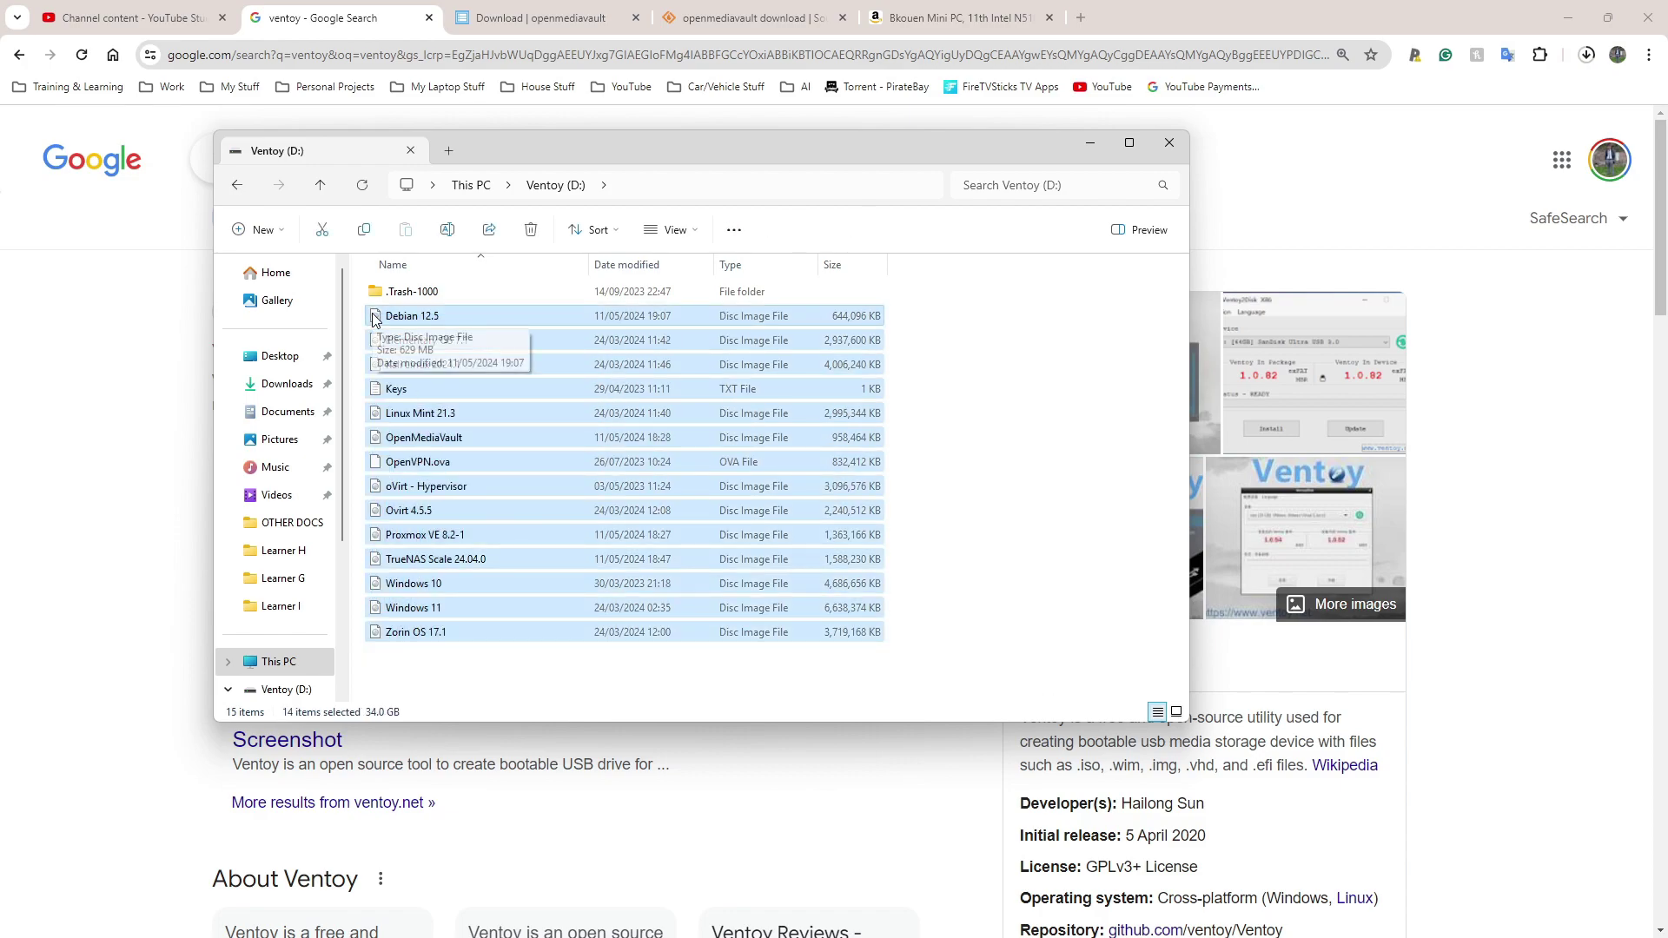
{"action": "left_click", "coordinate": [426, 683]}
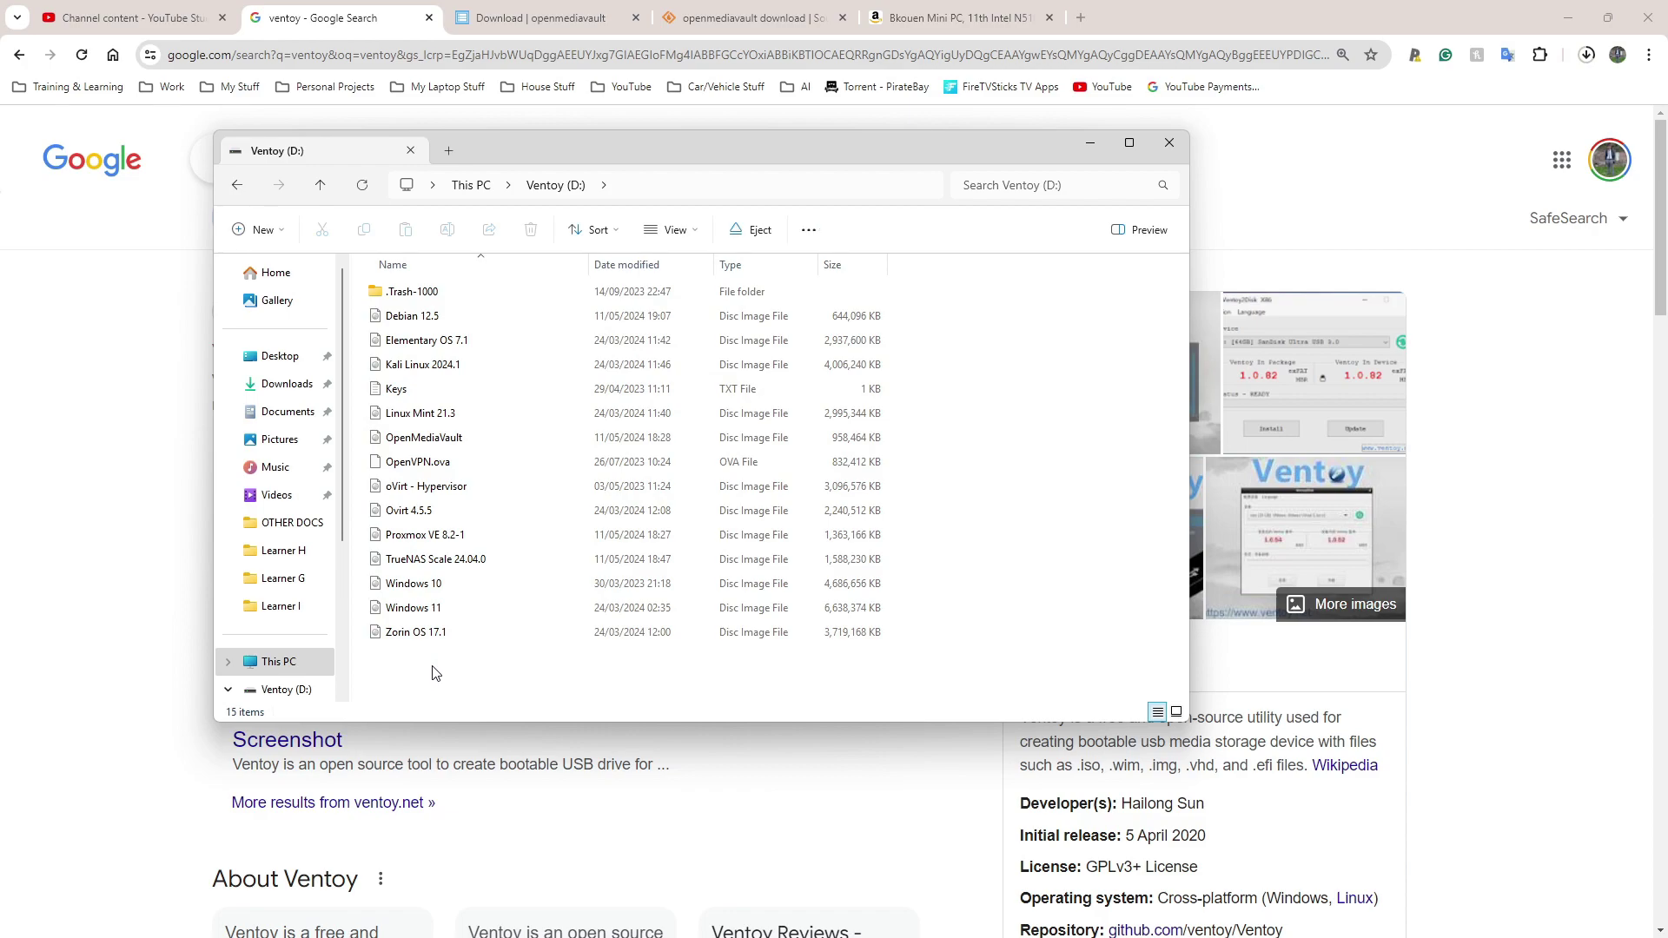
- Reselect the drive's disc images, pick the Linux Mint 21.3 image, and move the window aside
{"action": "left_click_drag", "start_coordinate": [454, 665], "coordinate": [400, 306]}
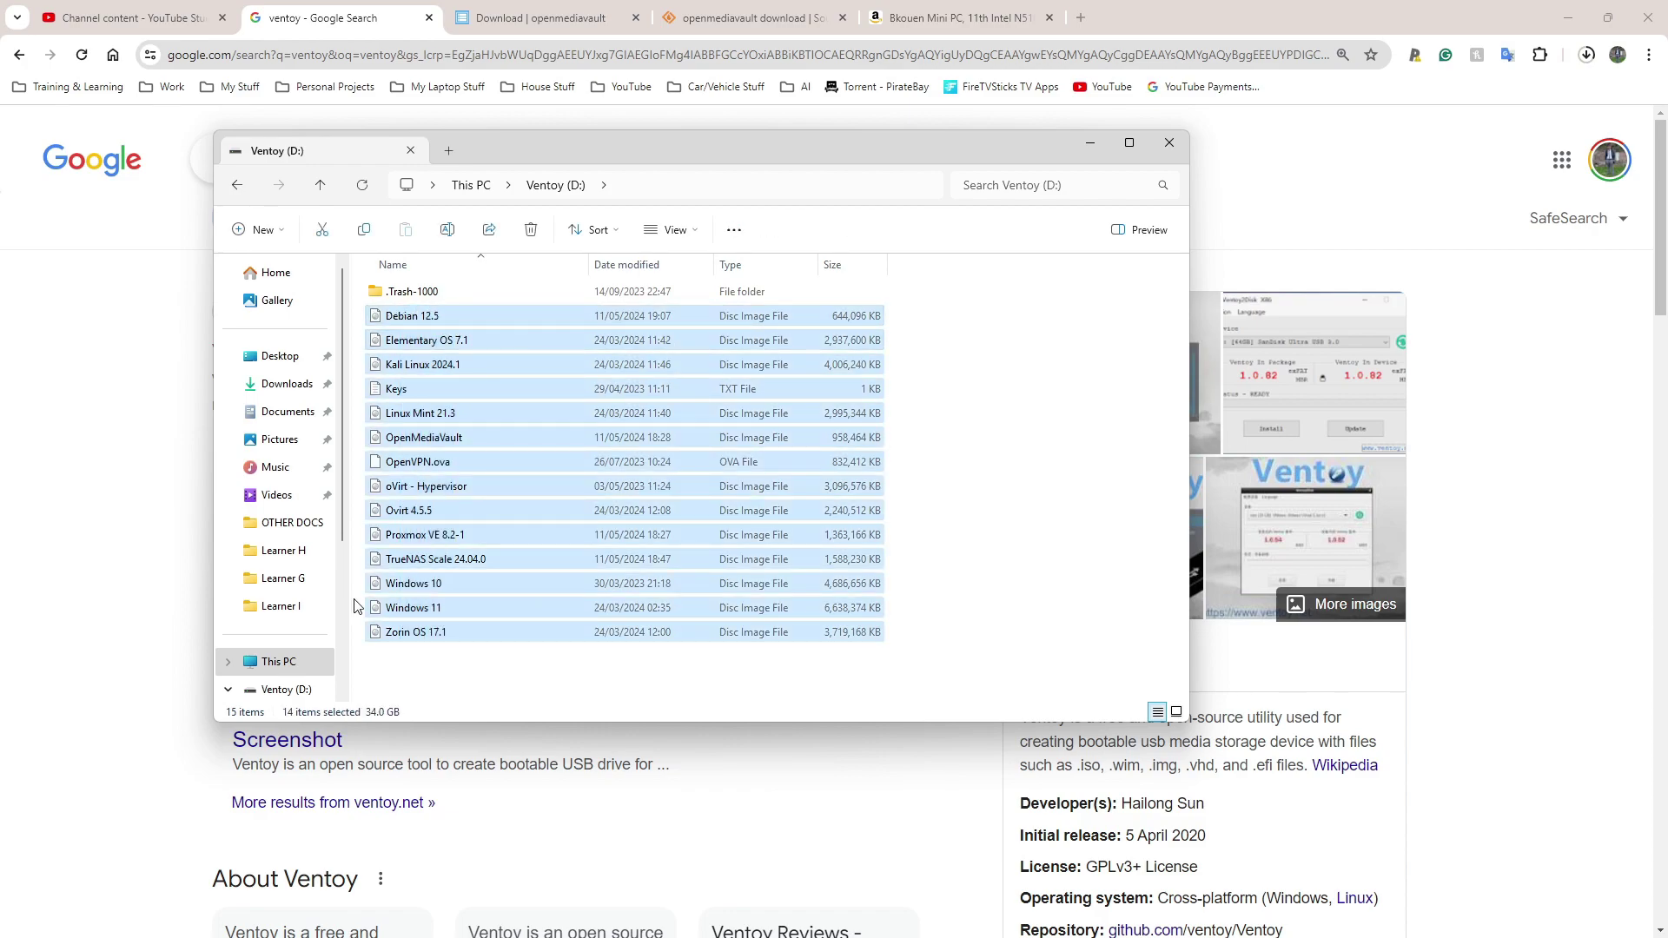
{"action": "left_click", "coordinate": [435, 667]}
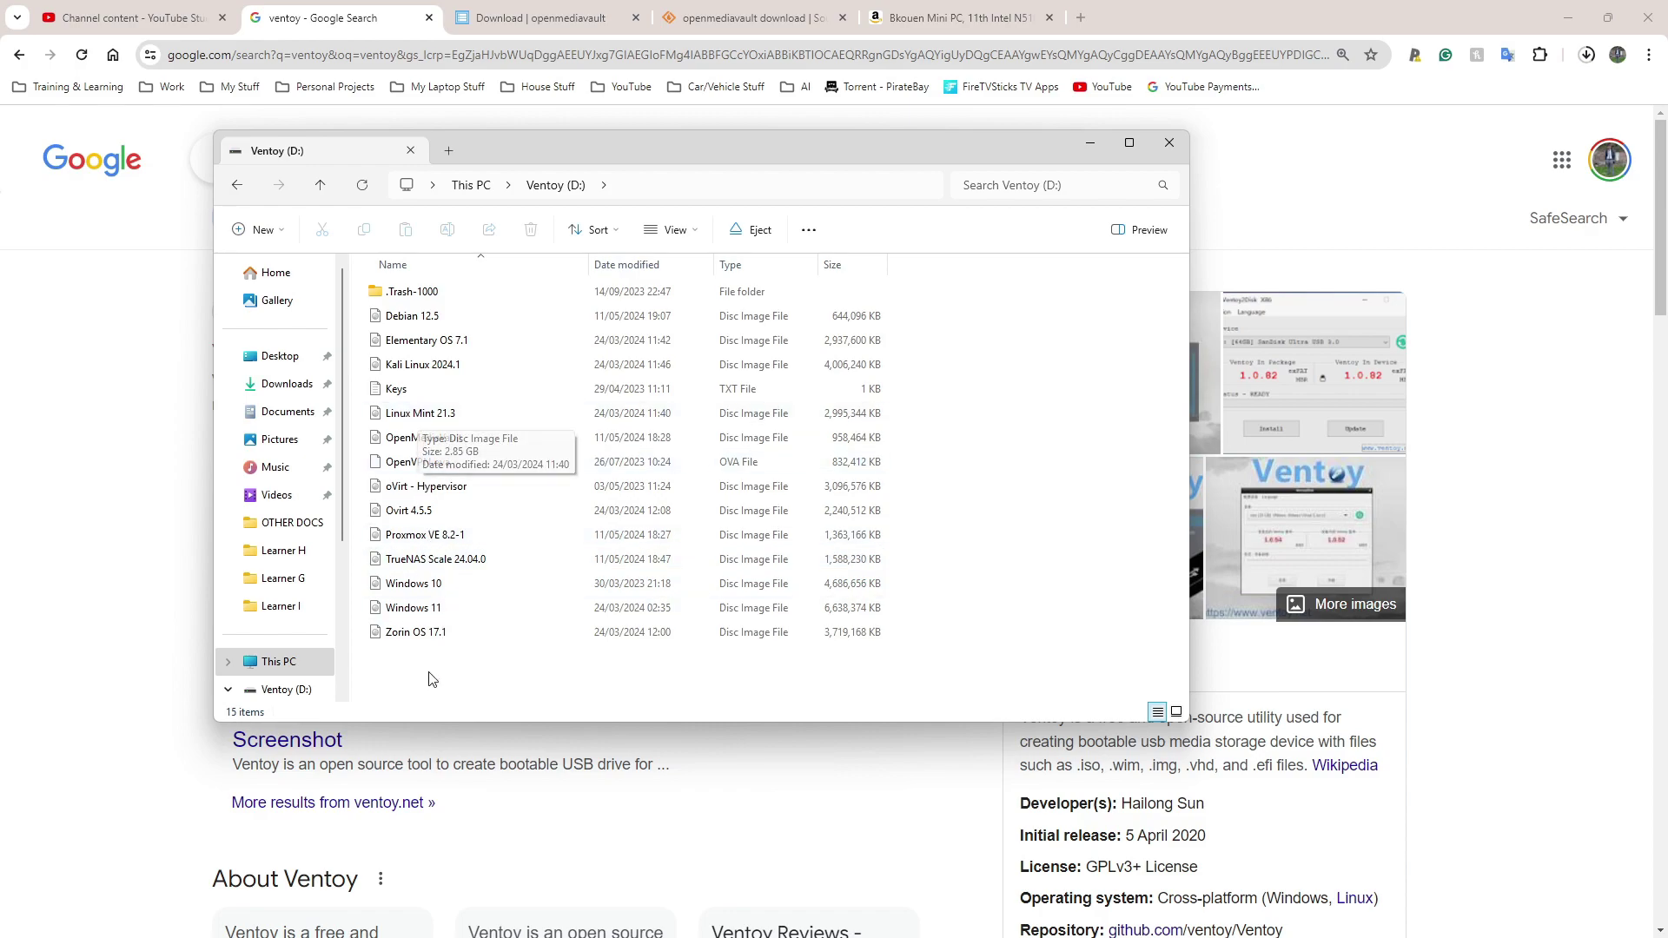
{"action": "left_click_drag", "start_coordinate": [481, 650], "coordinate": [391, 315]}
{"action": "left_click", "coordinate": [458, 678]}
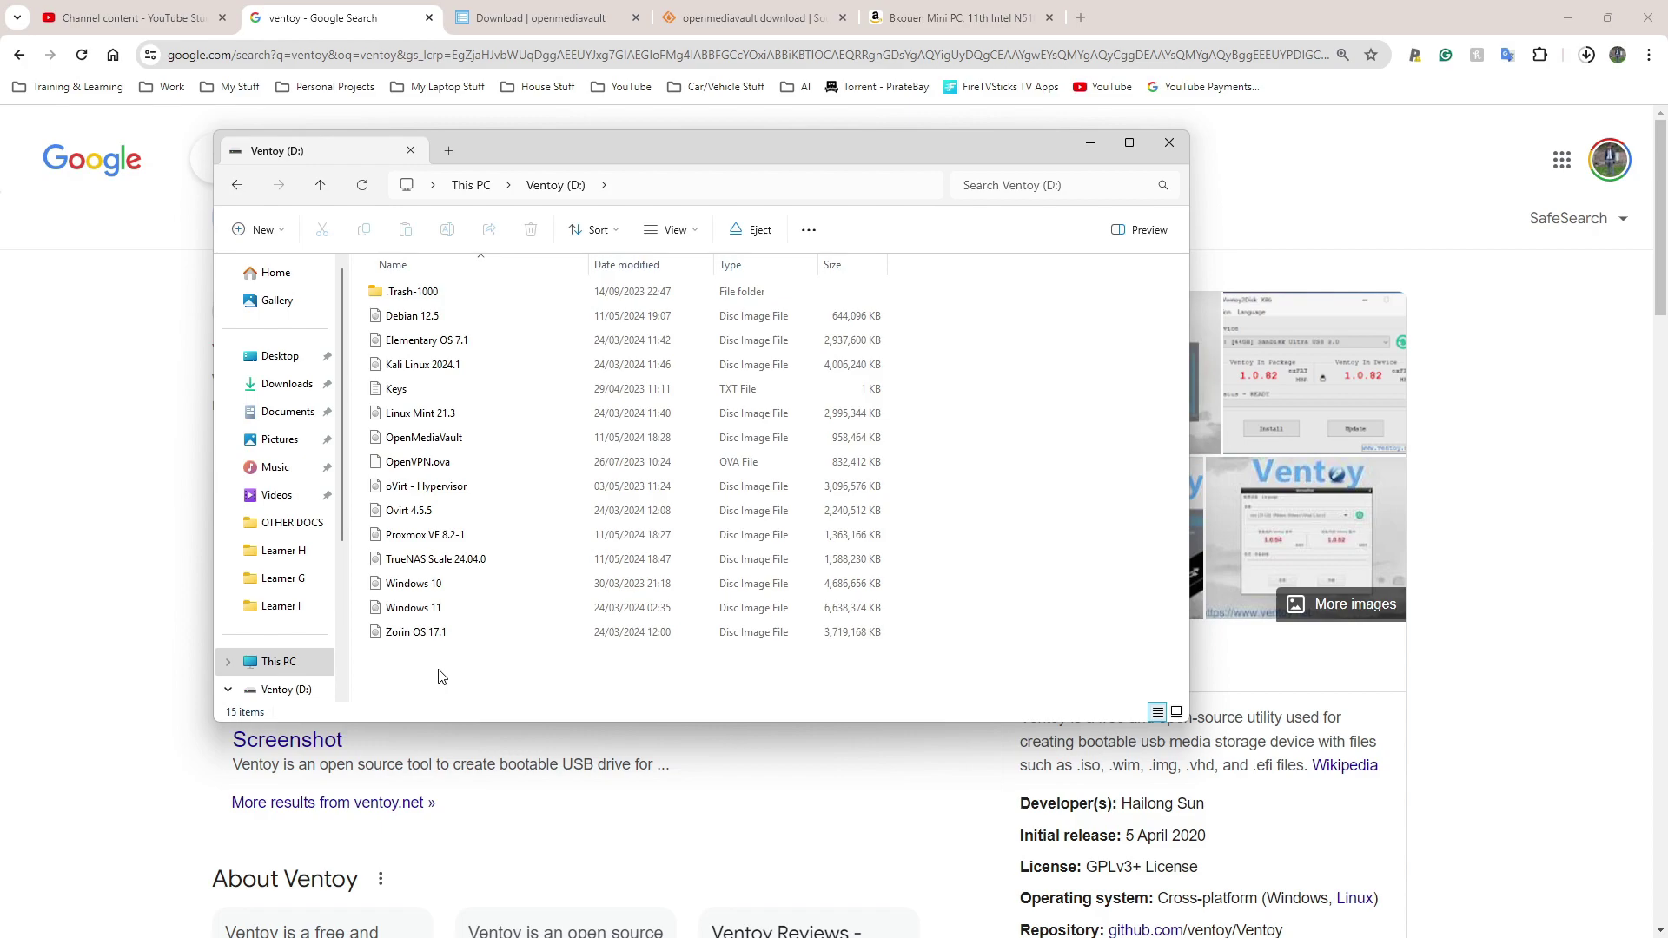
{"action": "left_click", "coordinate": [452, 414]}
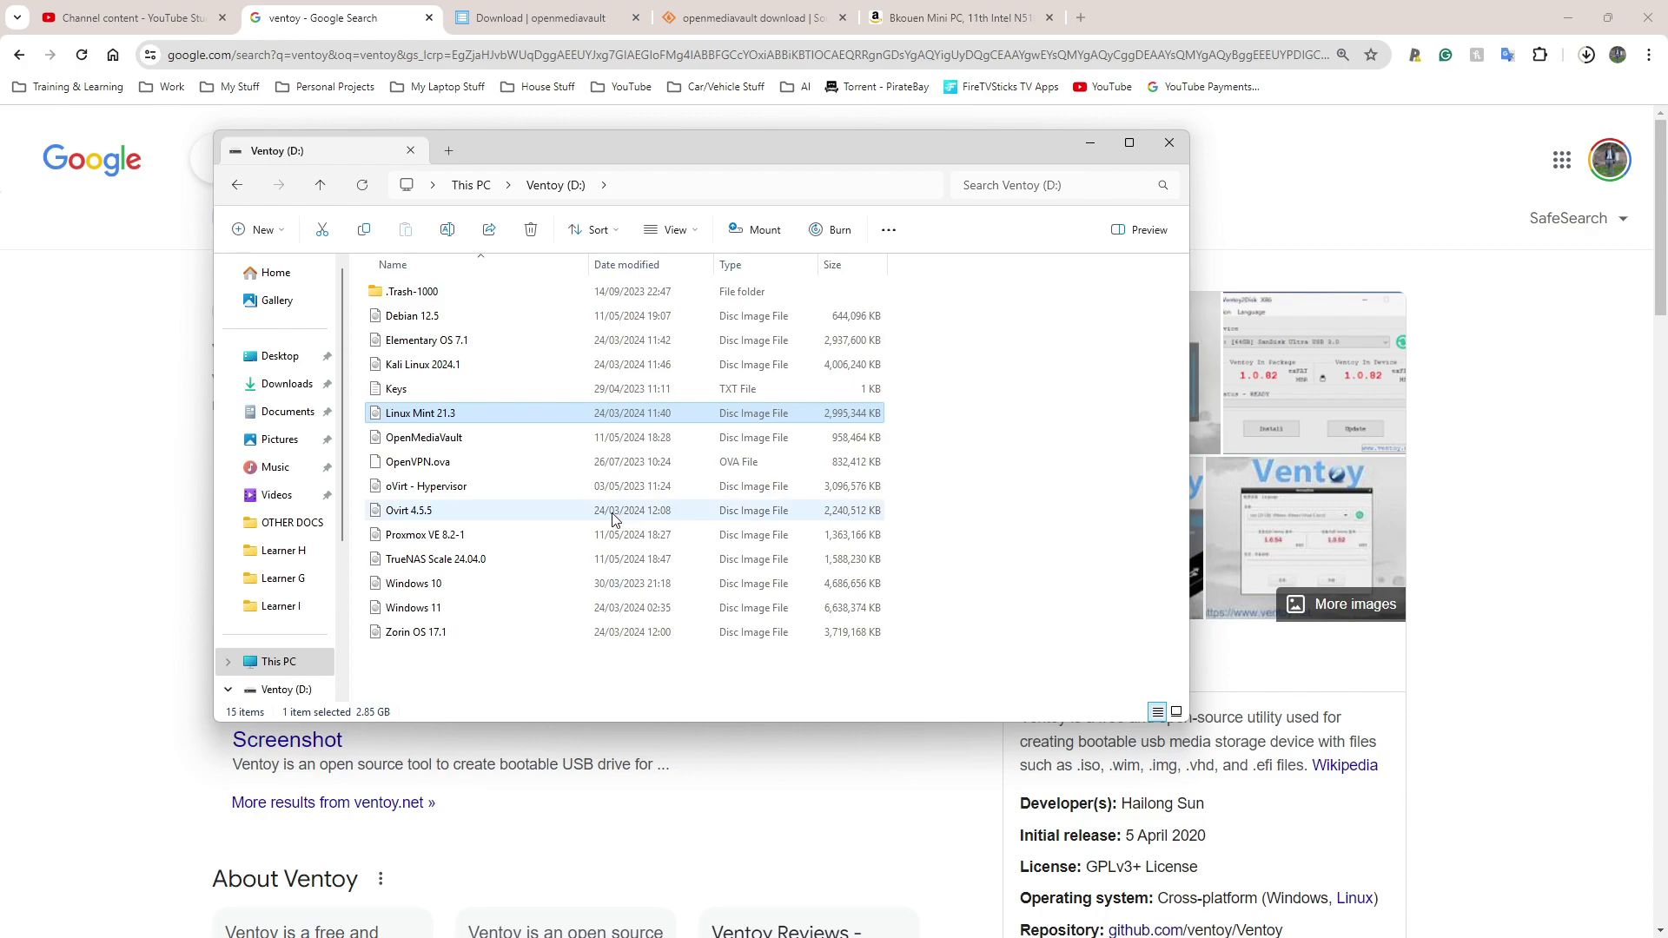
{"action": "left_click", "coordinate": [198, 538]}
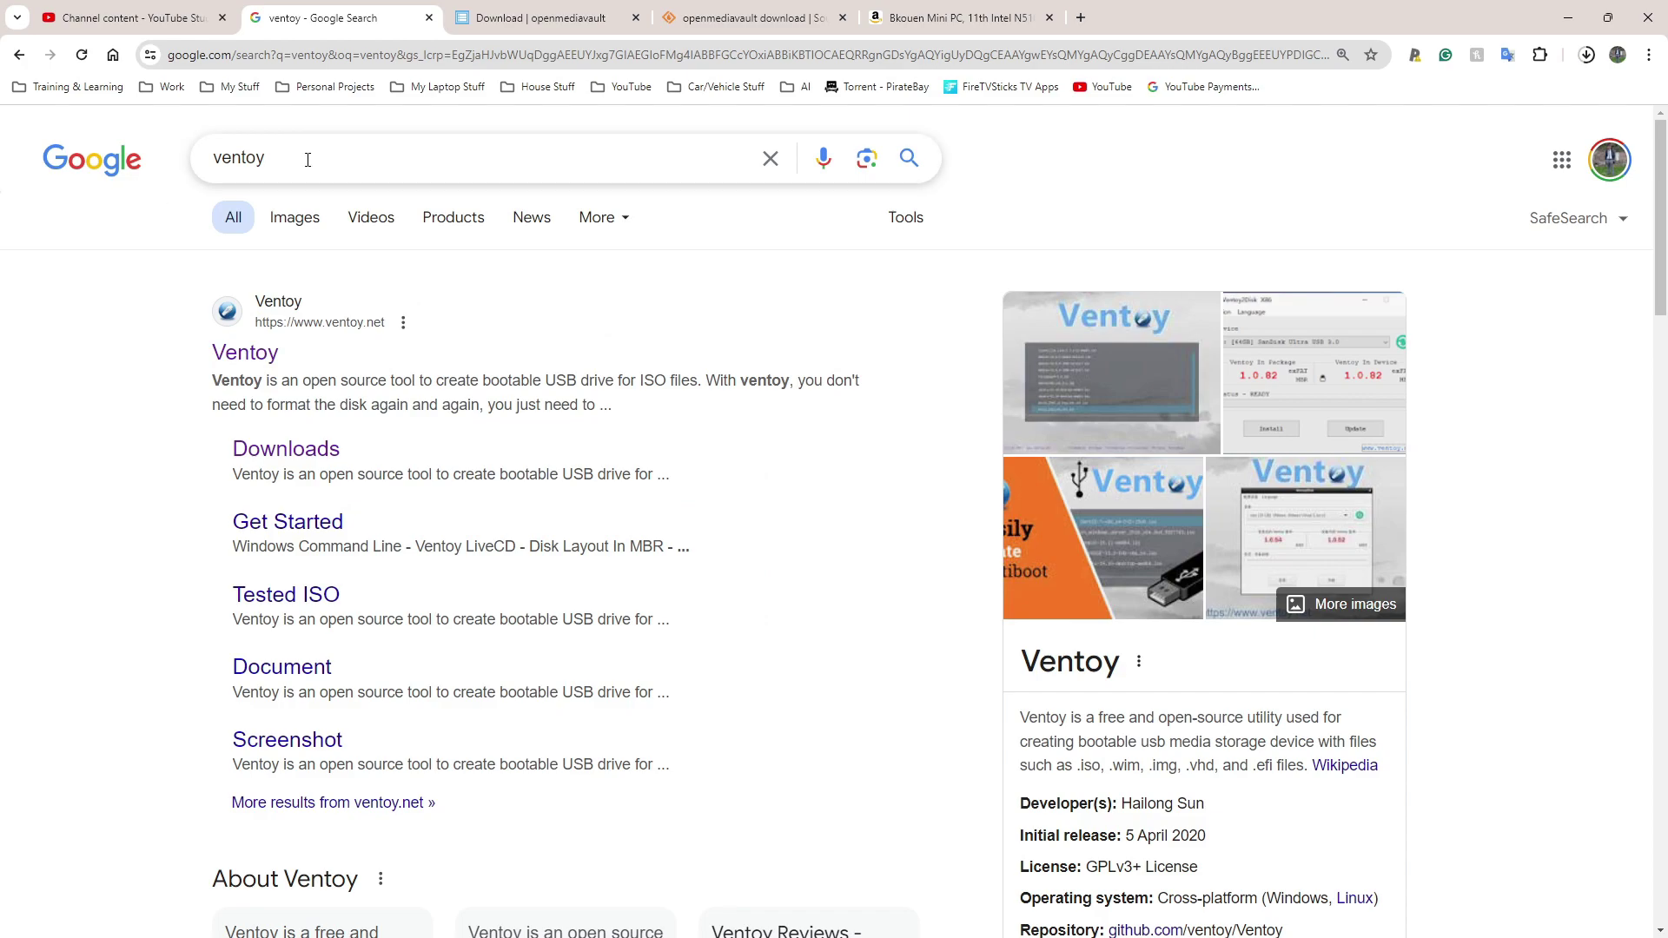
- Open ventoy.net from the ventoy results and scroll its home page announcing ventoy-1.0.97
{"action": "left_click_drag", "start_coordinate": [286, 169], "coordinate": [208, 170]}
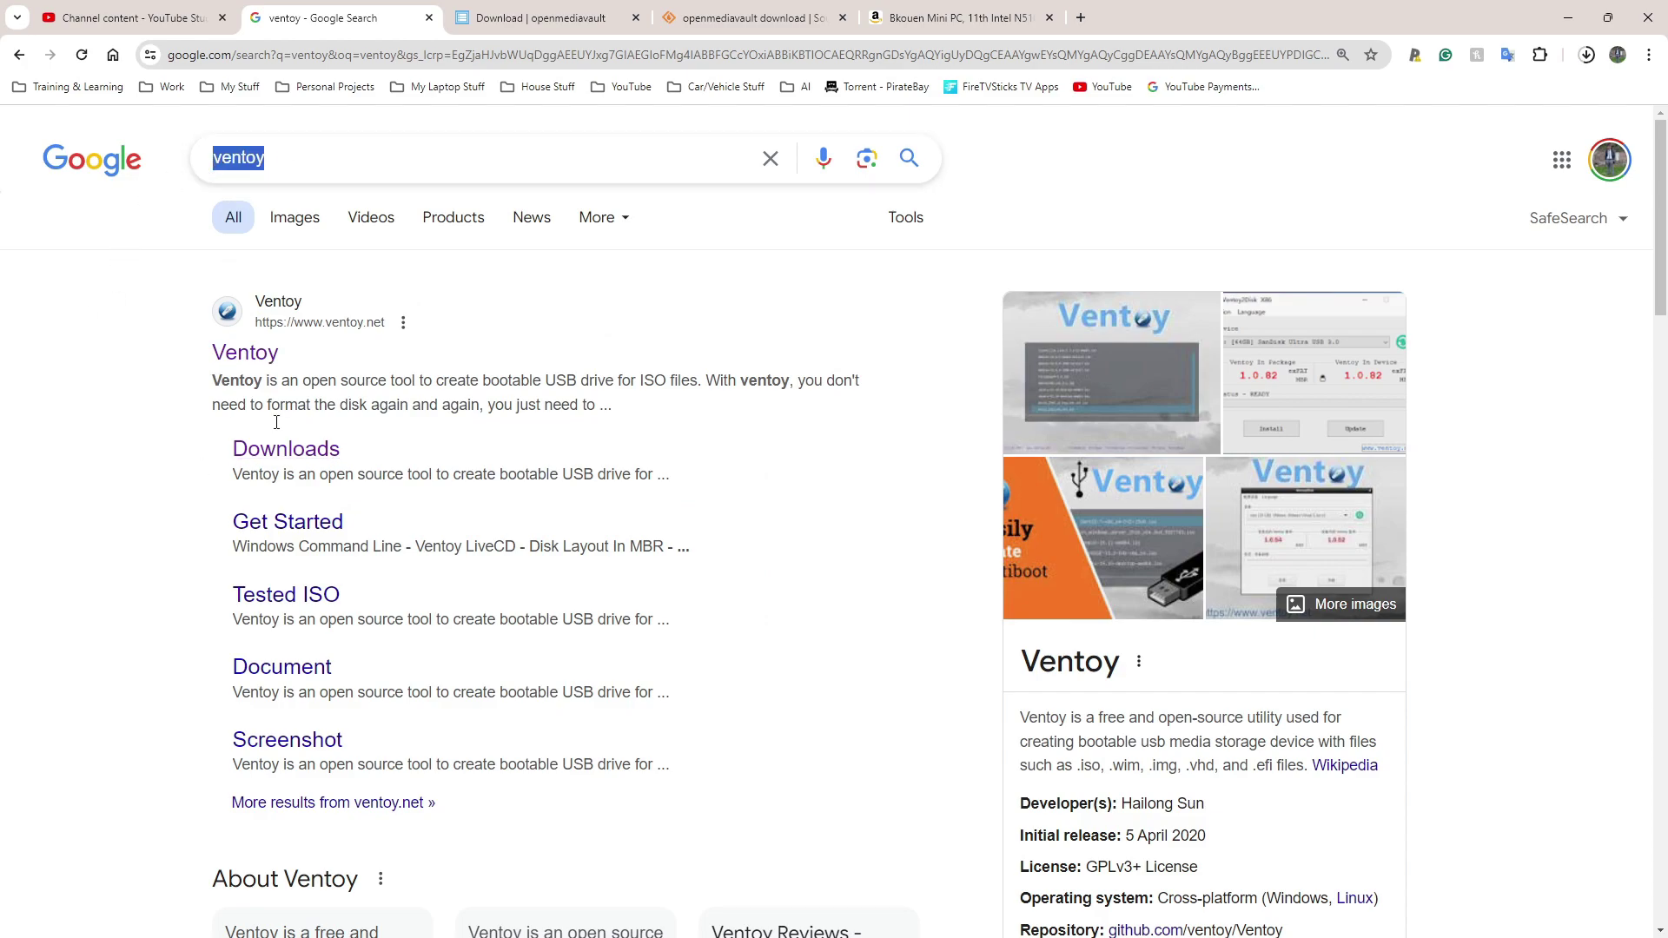
{"action": "left_click", "coordinate": [241, 357]}
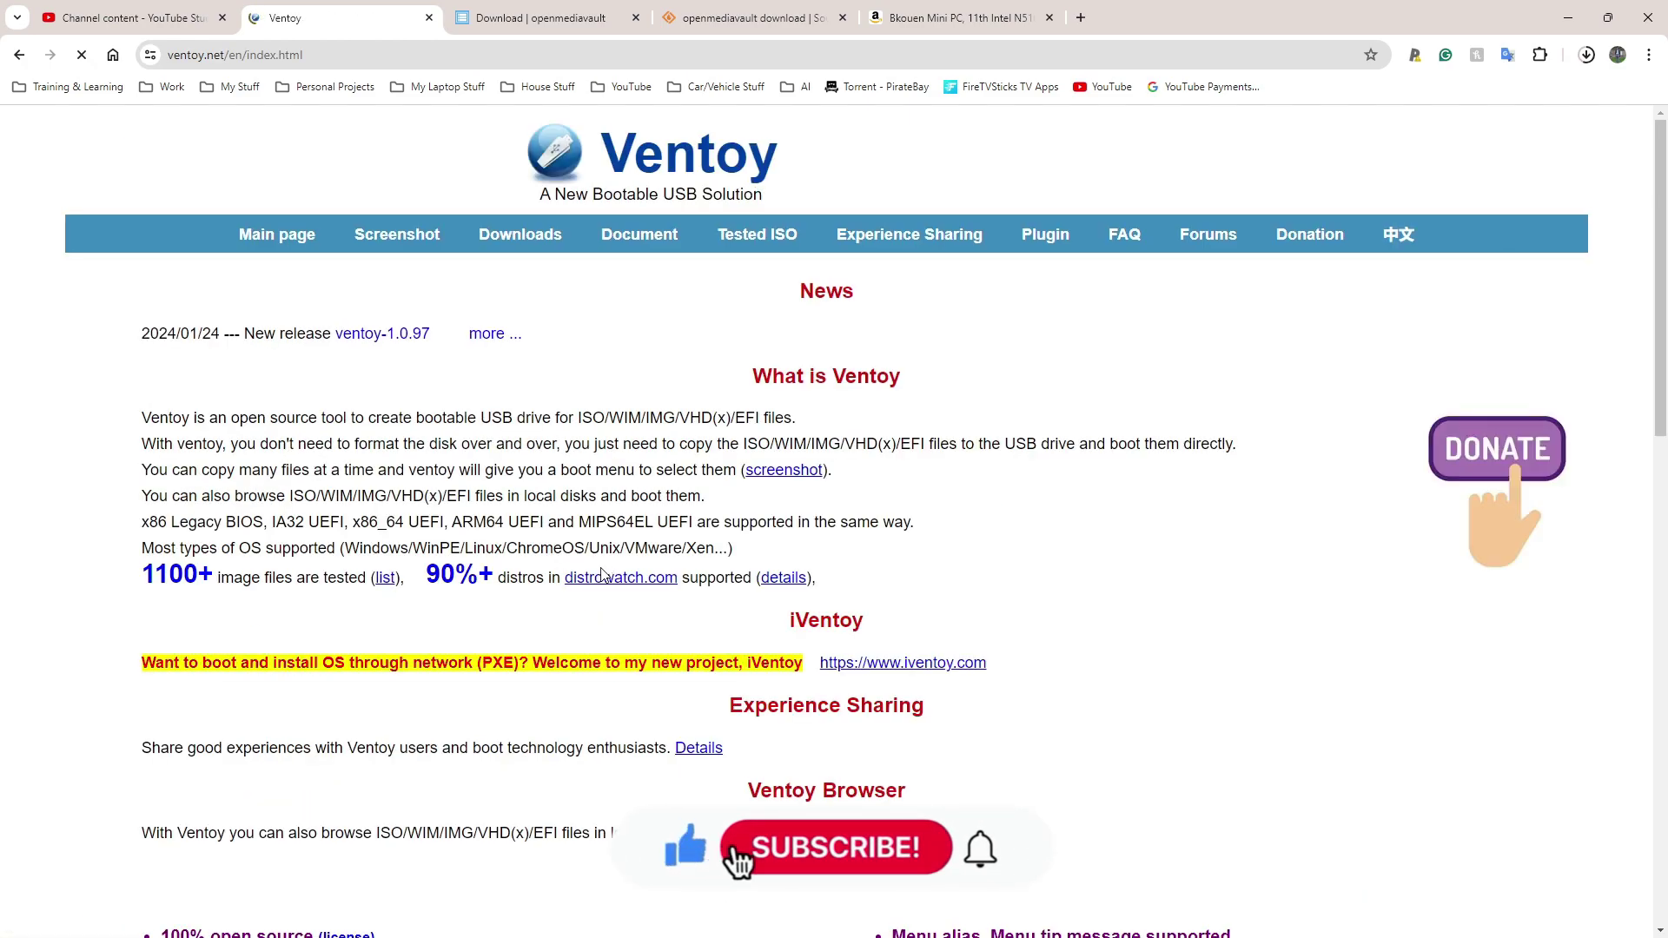
{"action": "scroll", "coordinate": [619, 618], "scroll_direction": "down", "scroll_amount": 5}
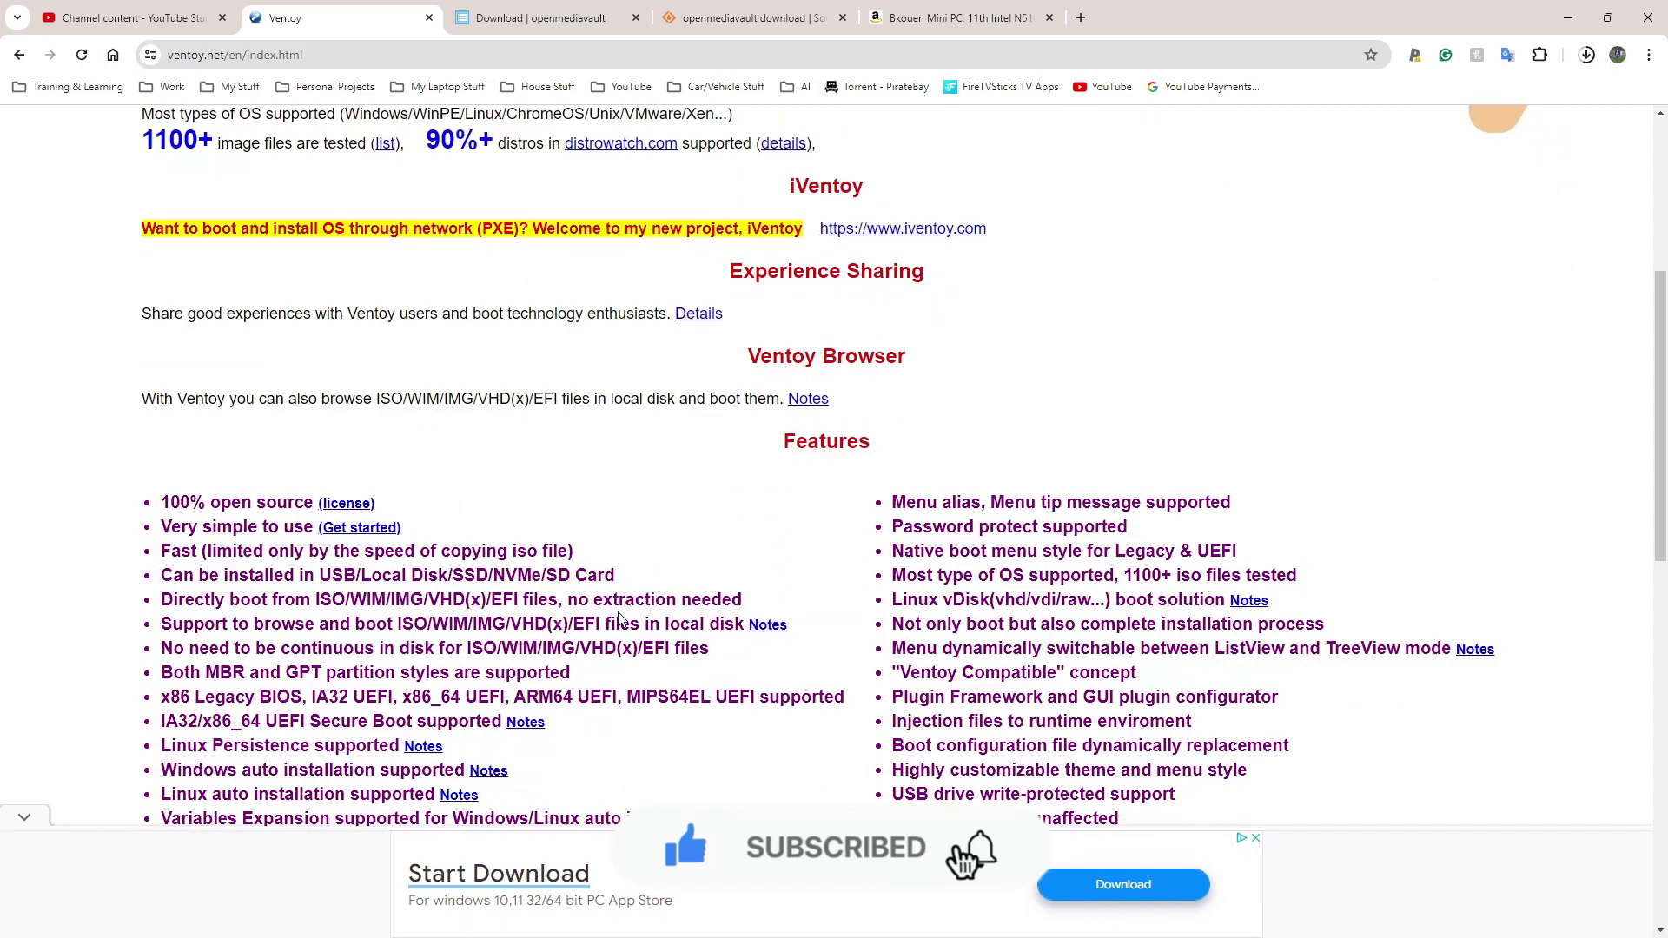
{"action": "scroll", "coordinate": [618, 617], "scroll_direction": "down", "scroll_amount": 5}
{"action": "scroll", "coordinate": [615, 612], "scroll_direction": "up", "scroll_amount": 8}
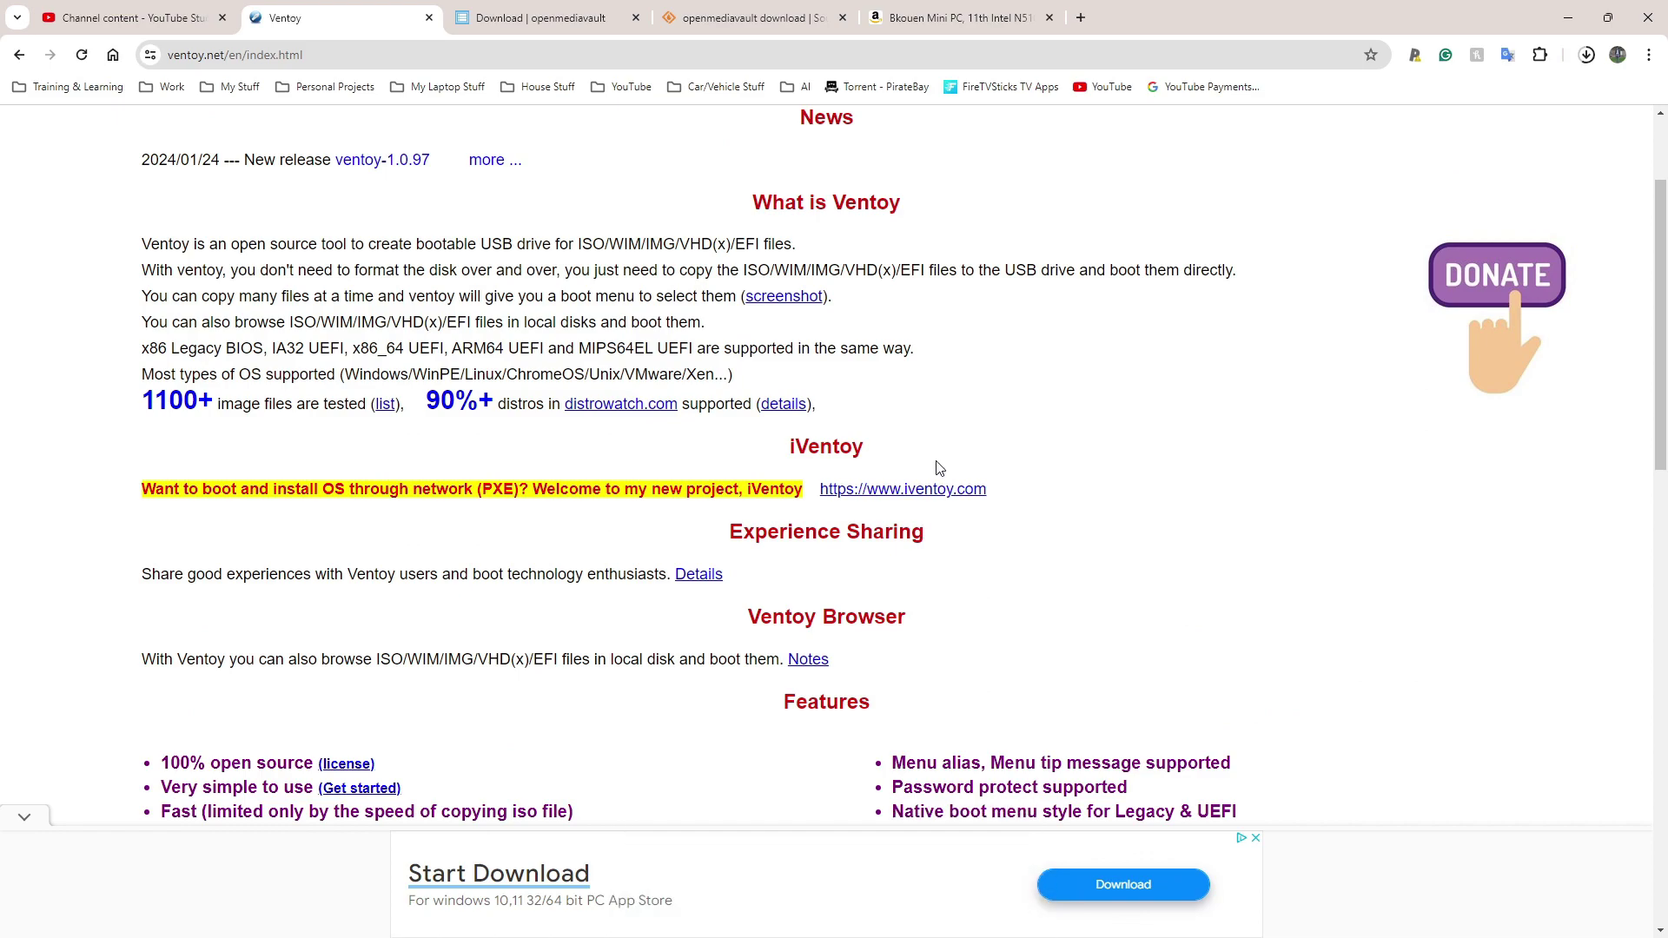
{"action": "scroll", "coordinate": [877, 438], "scroll_direction": "up", "scroll_amount": 2}
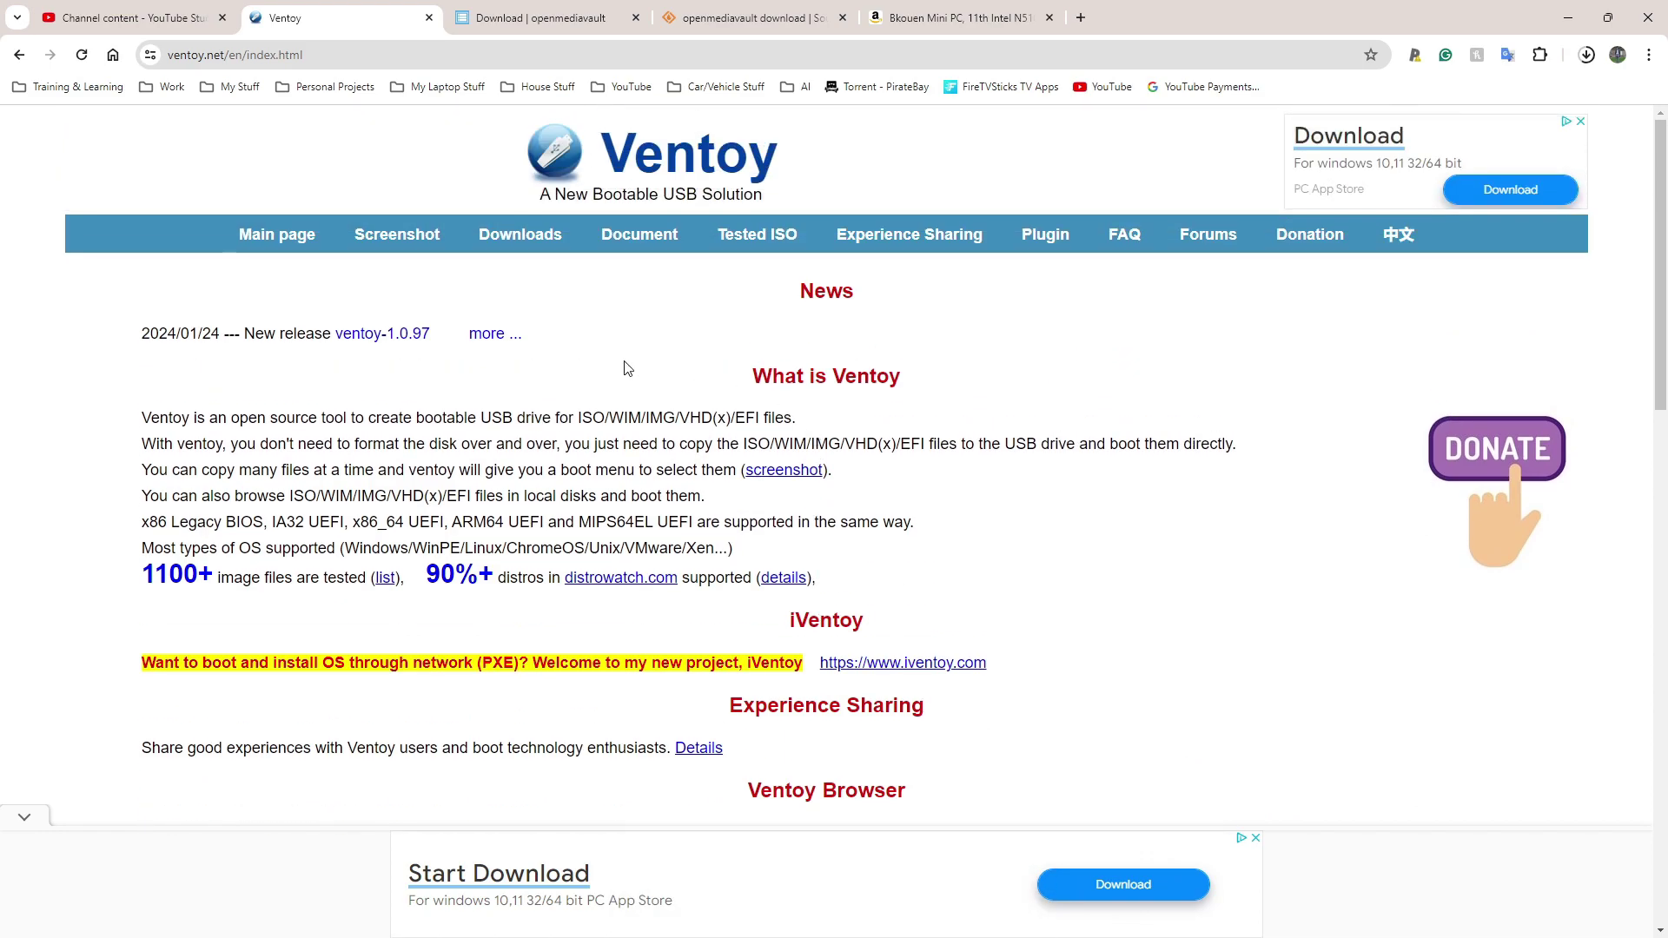
- Download ventoy-1.0.97-windows.zip (15.9 MB) from SourceForge and confirm it finished
{"action": "left_click", "coordinate": [516, 249]}
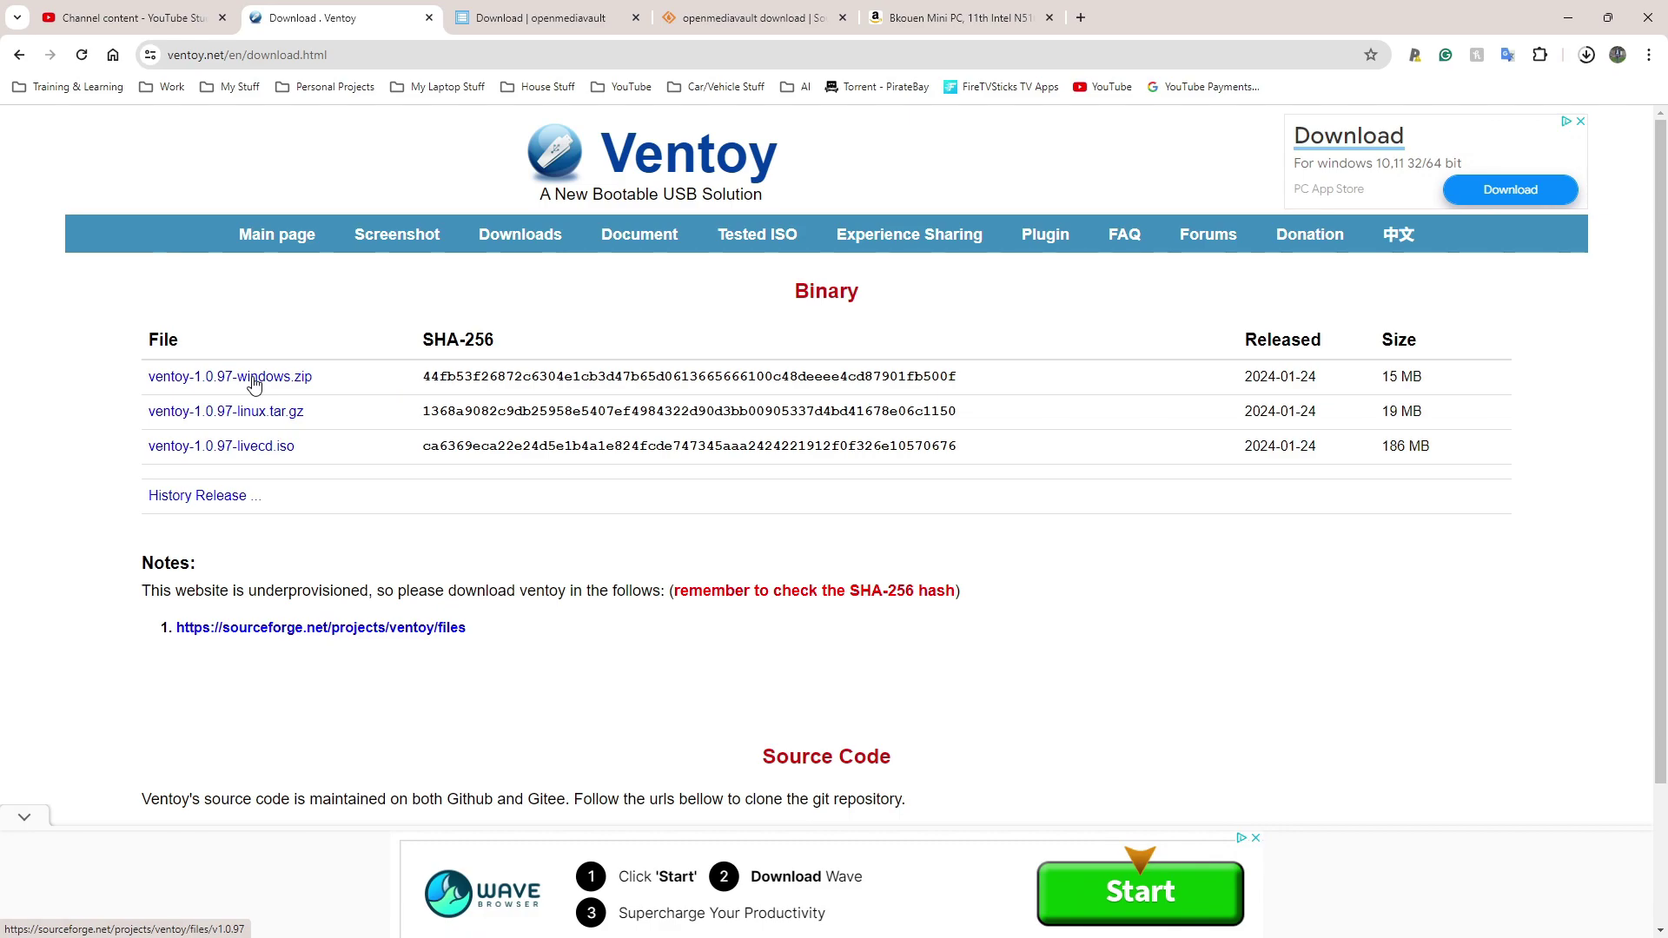
{"action": "left_click", "coordinate": [253, 382]}
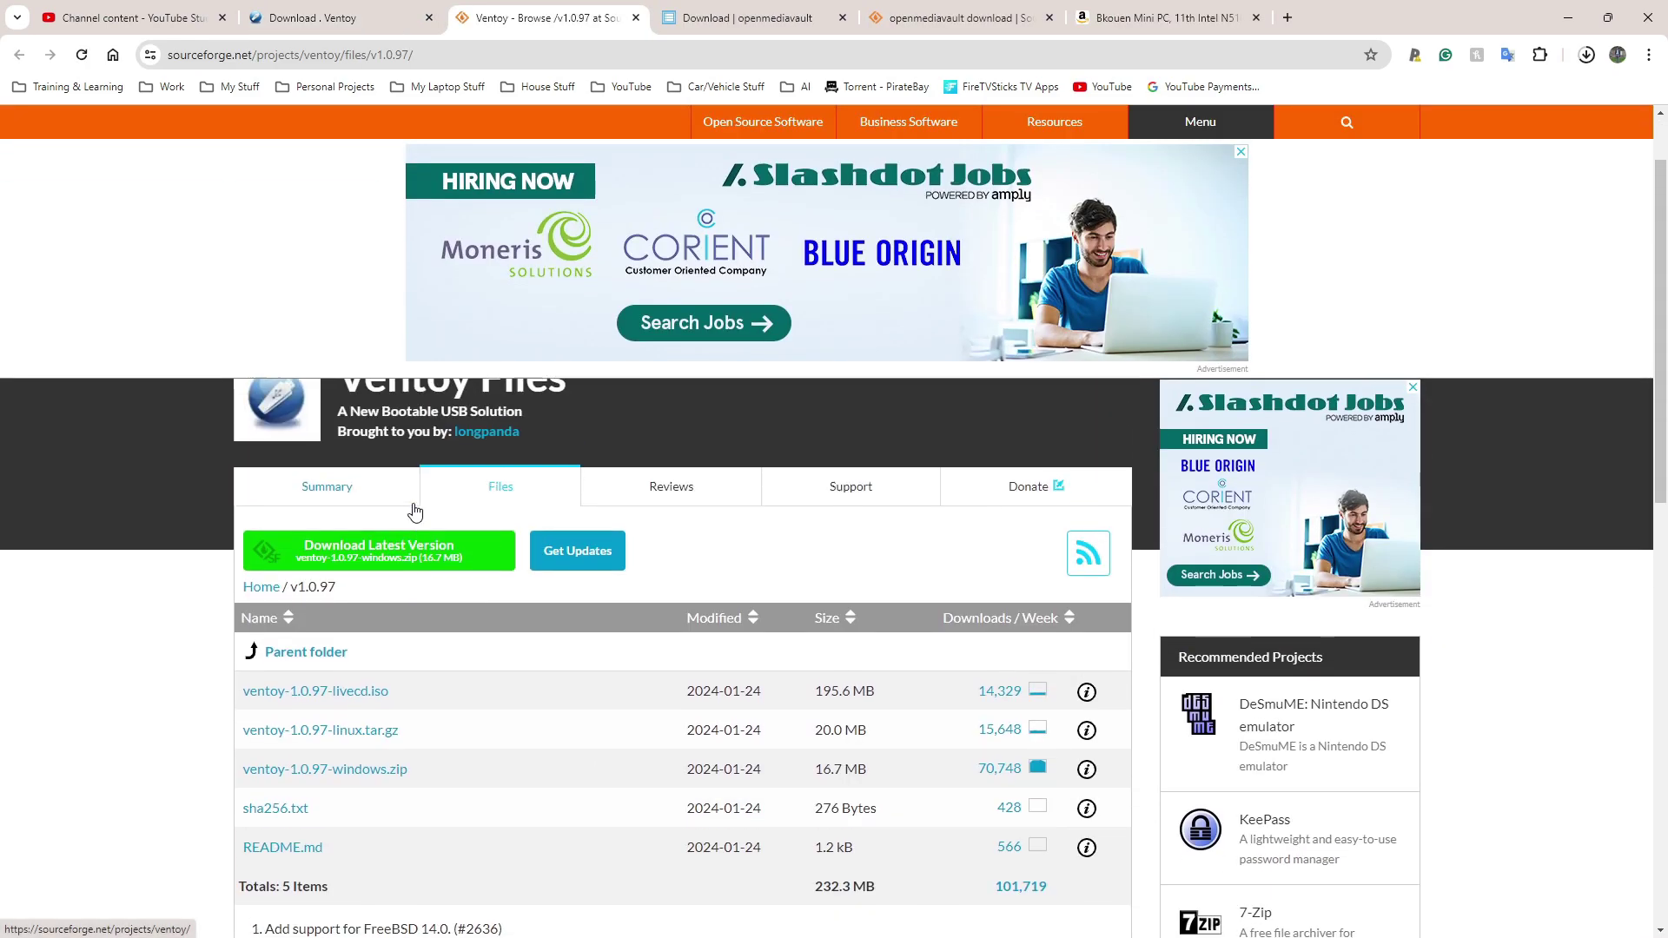
{"action": "scroll", "coordinate": [448, 450], "scroll_direction": "down", "scroll_amount": 2}
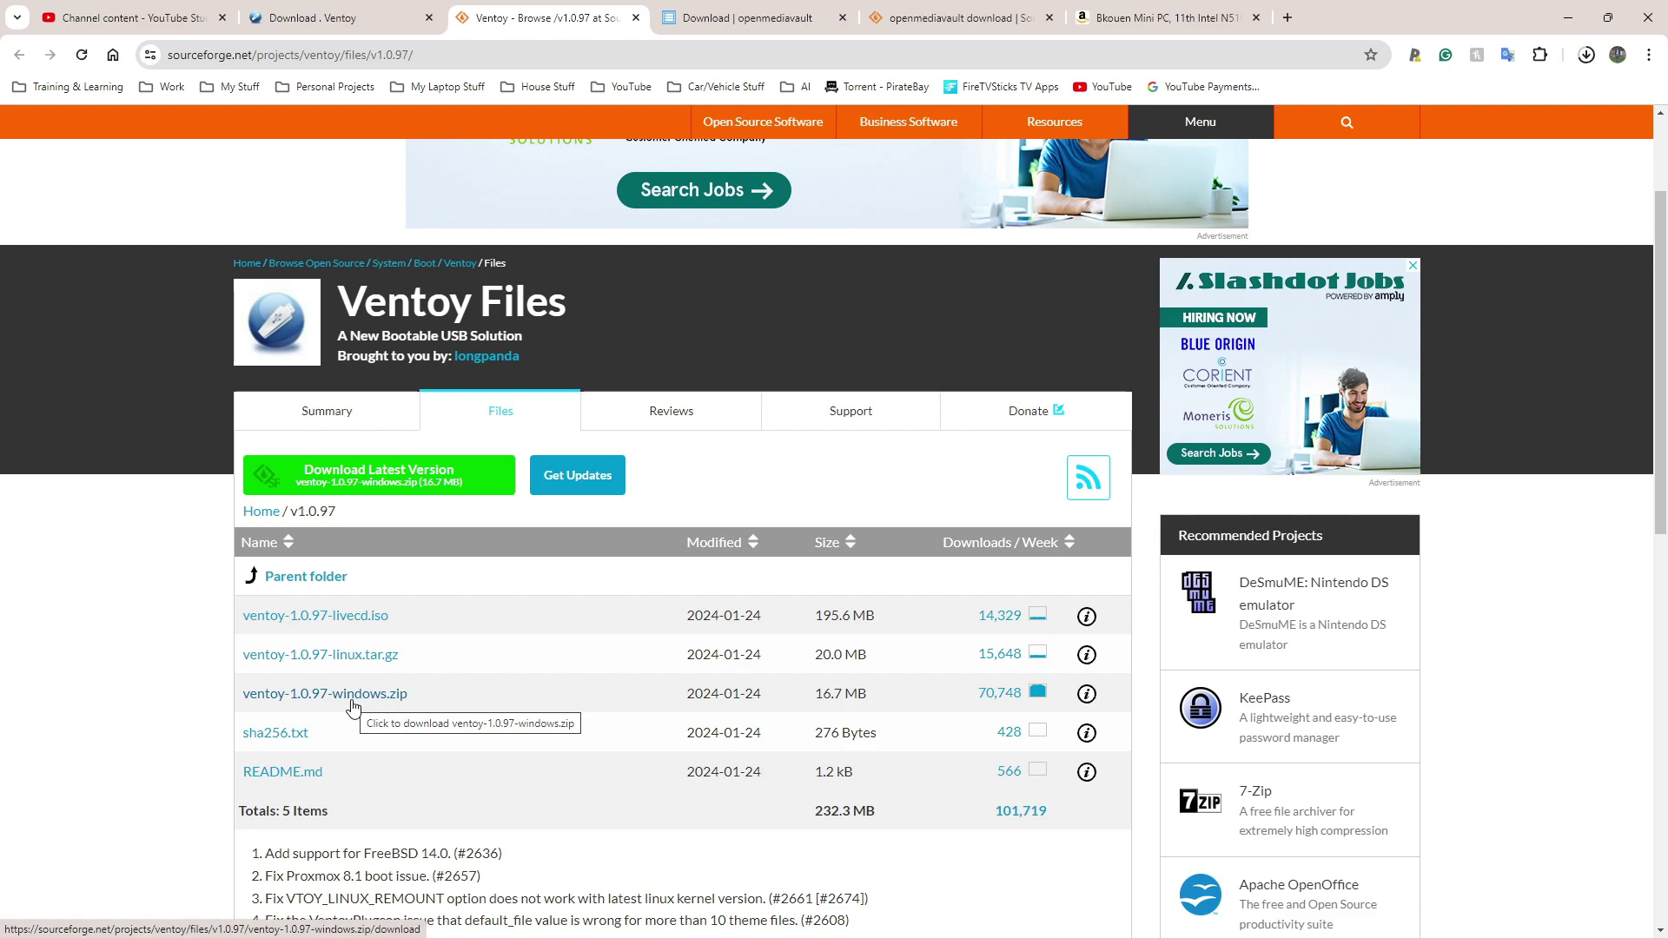
{"action": "left_click", "coordinate": [316, 693]}
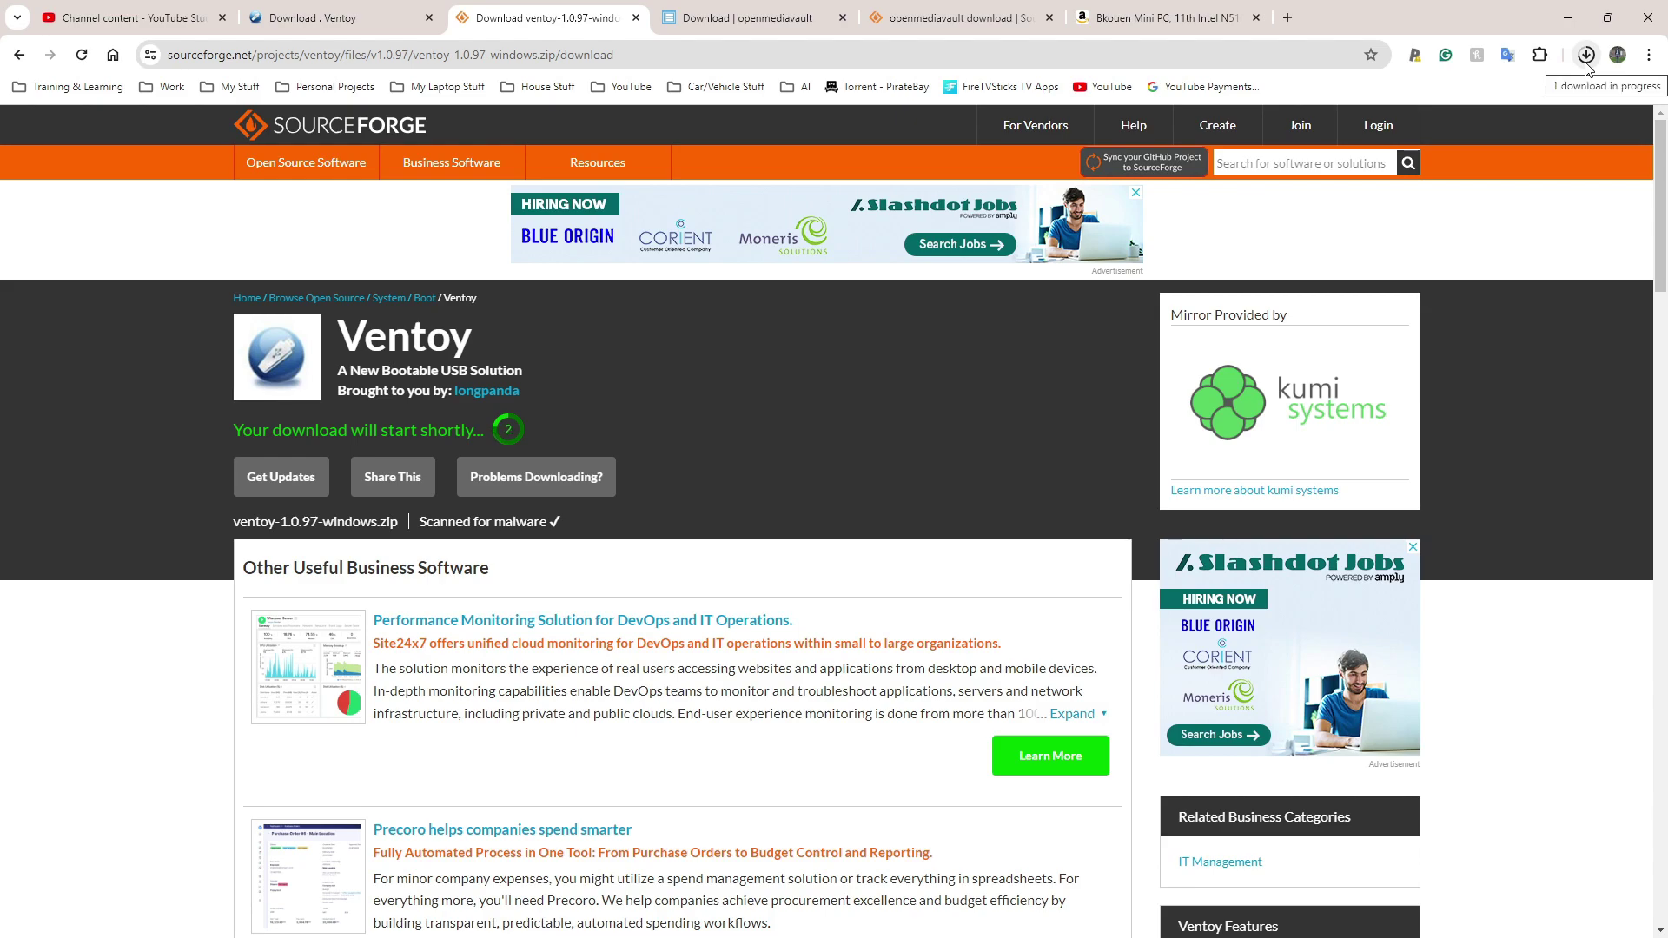
{"action": "left_click", "coordinate": [1585, 59]}
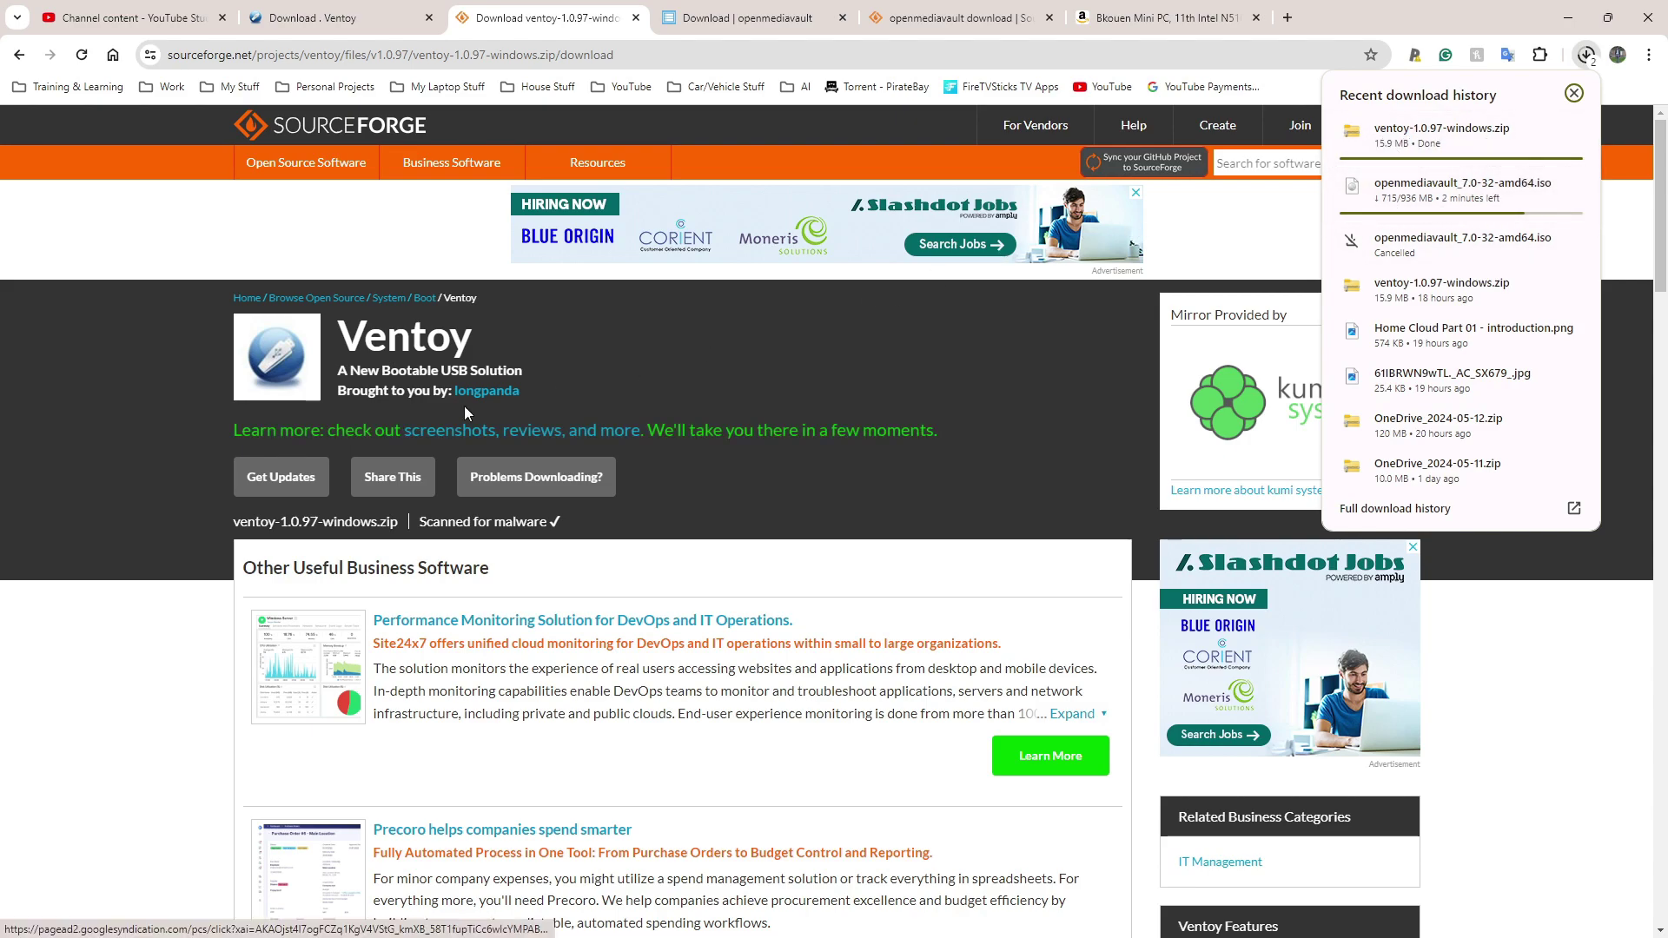
{"action": "left_click", "coordinate": [123, 922]}
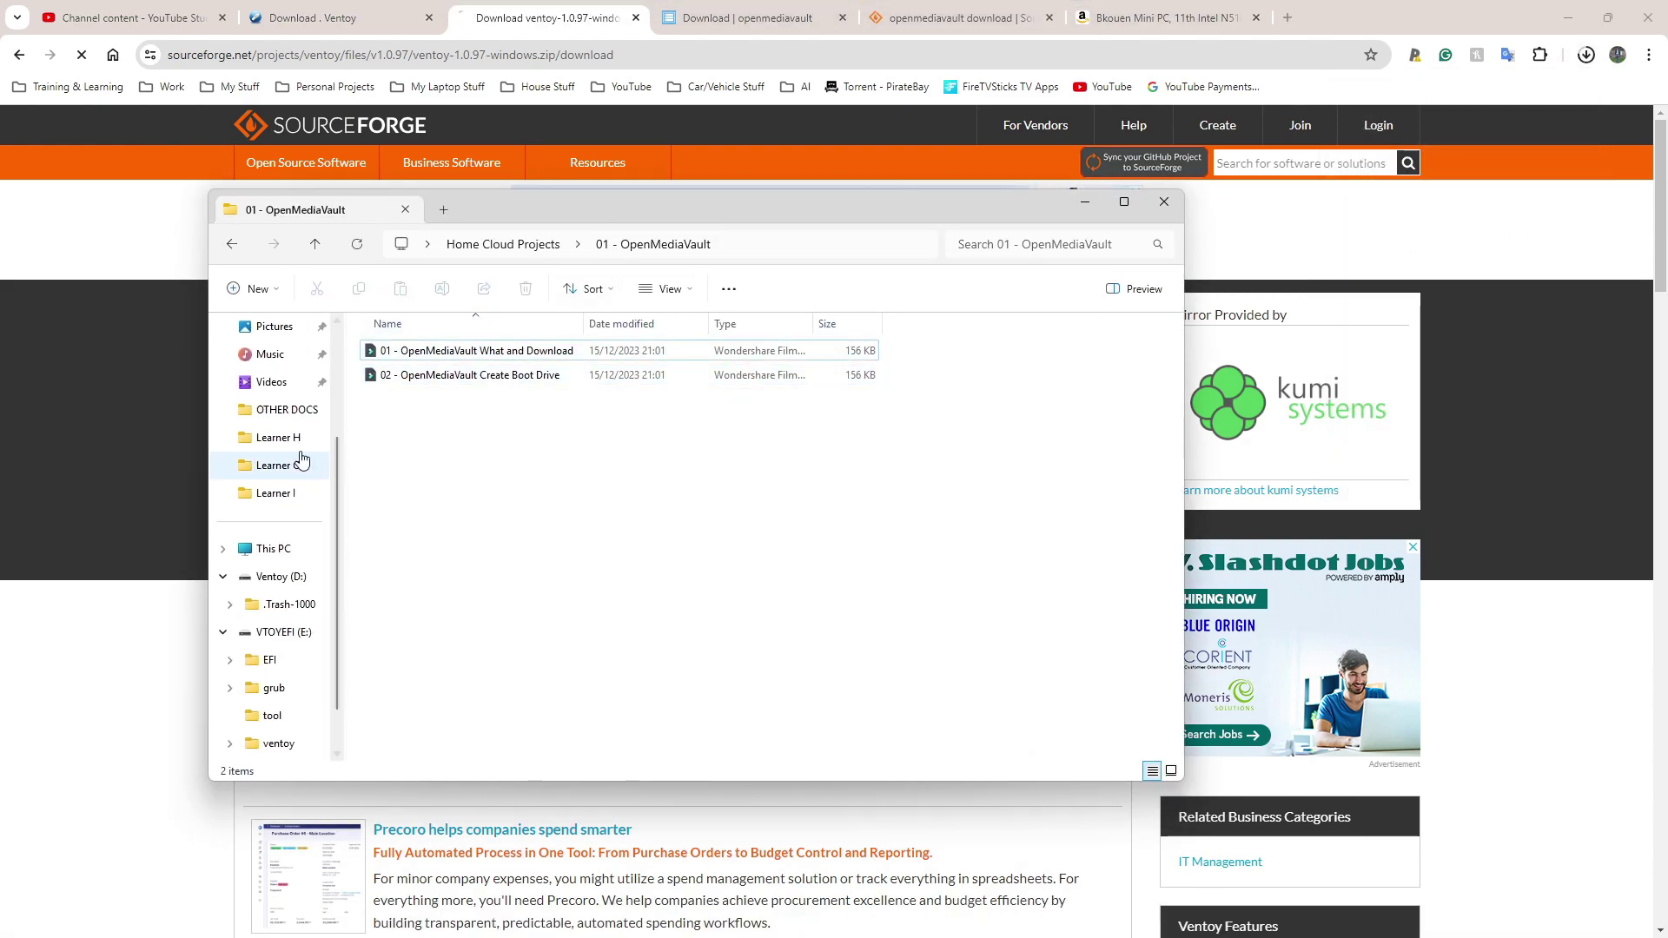
- Extract ventoy-1.0.97-windows.zip in Downloads into a new ventoy-1.0.97-windows folder
{"action": "left_click", "coordinate": [287, 444]}
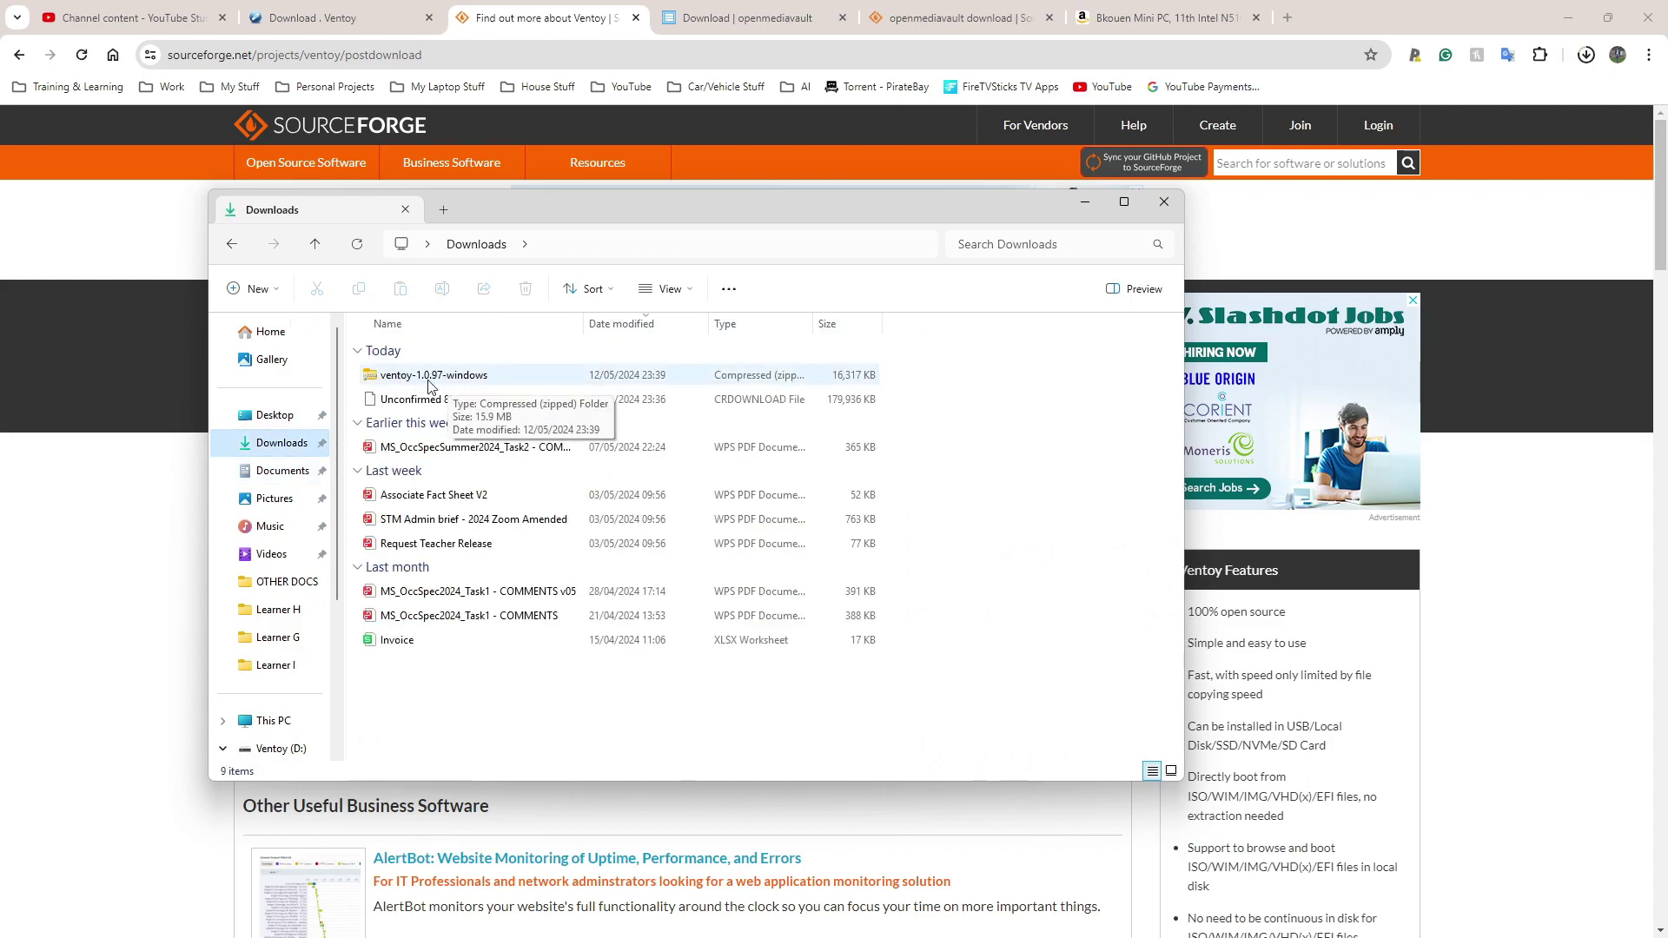
{"action": "left_click", "coordinate": [377, 383]}
{"action": "right_click", "coordinate": [376, 383]}
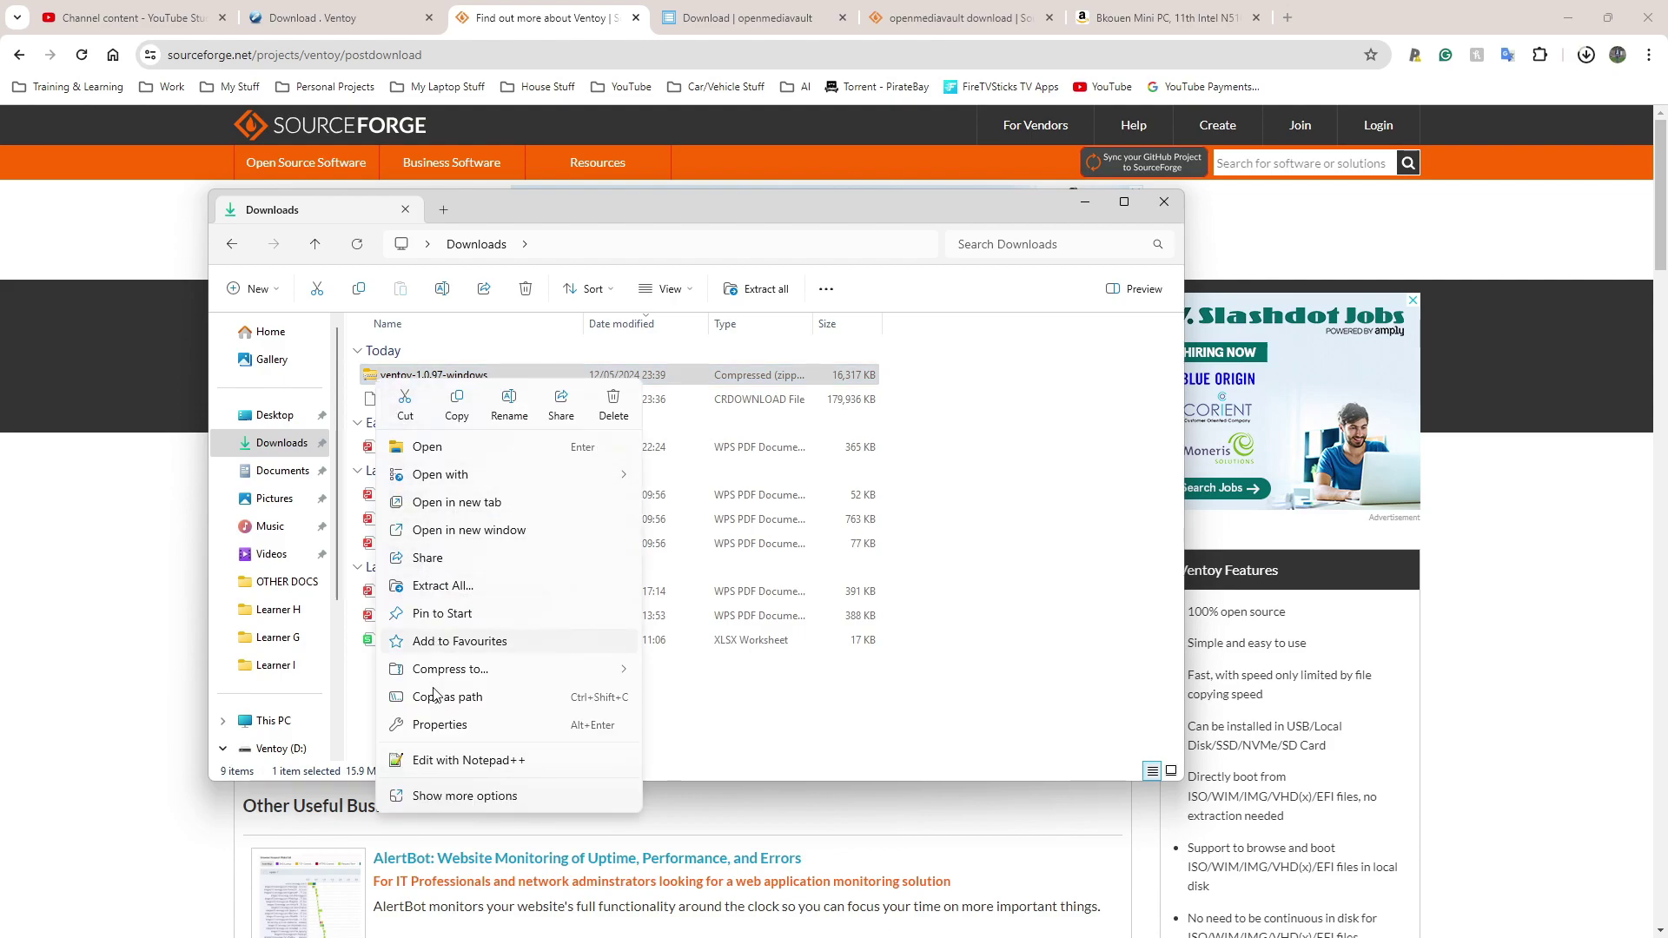
{"action": "left_click", "coordinate": [439, 795]}
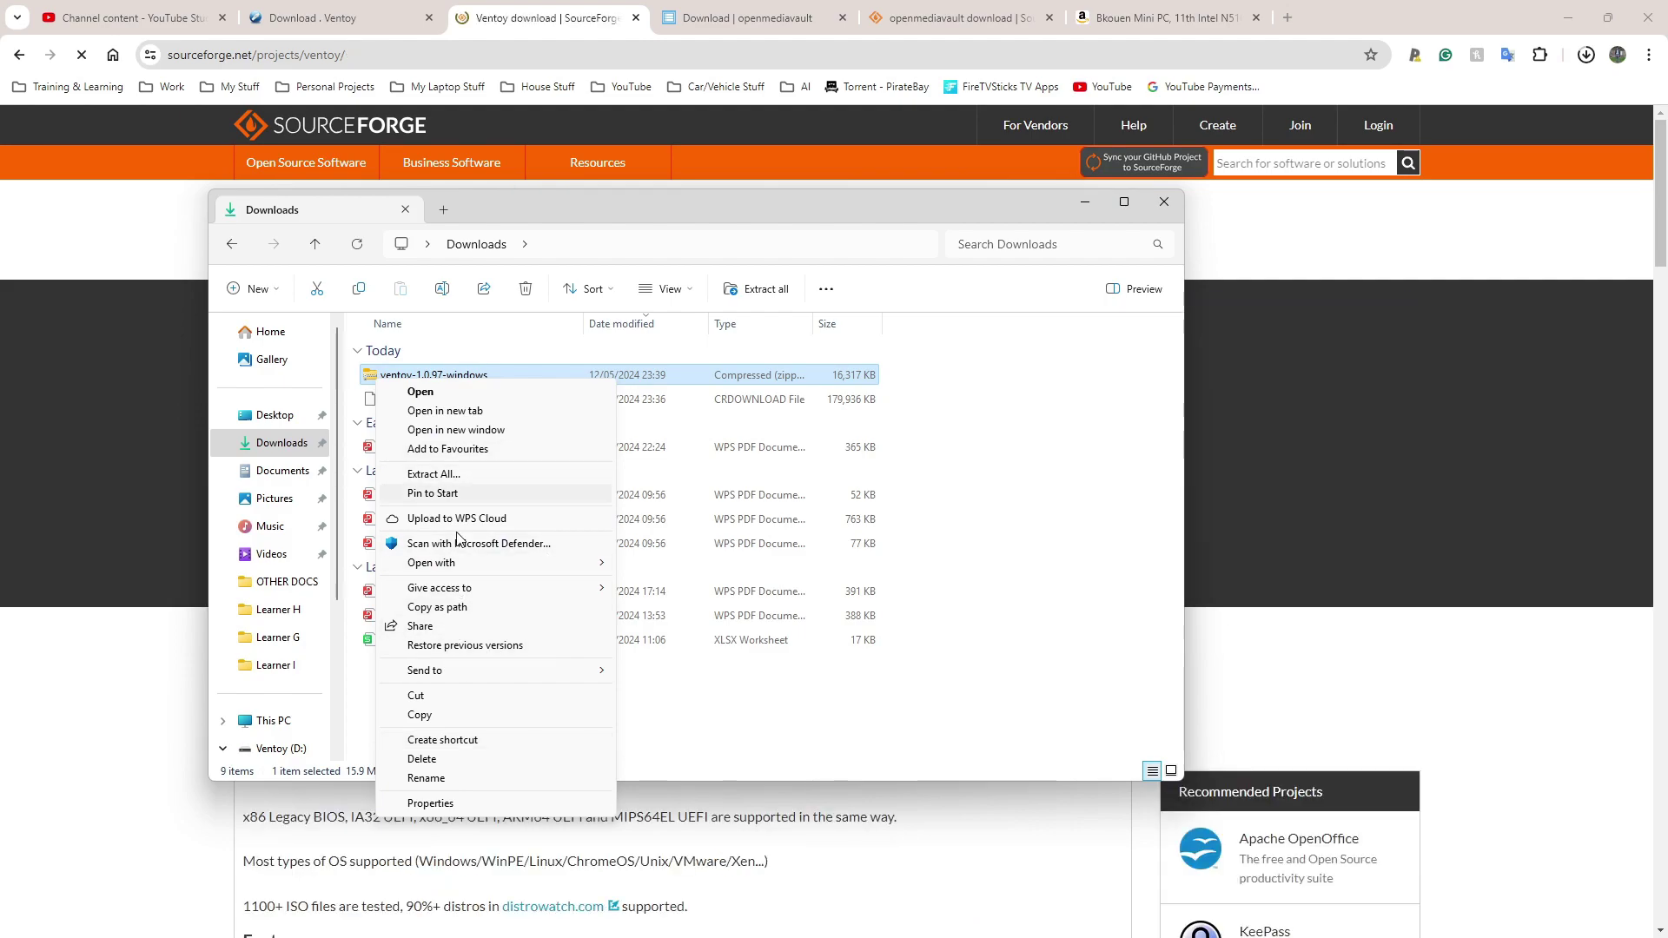
{"action": "left_click", "coordinate": [435, 477]}
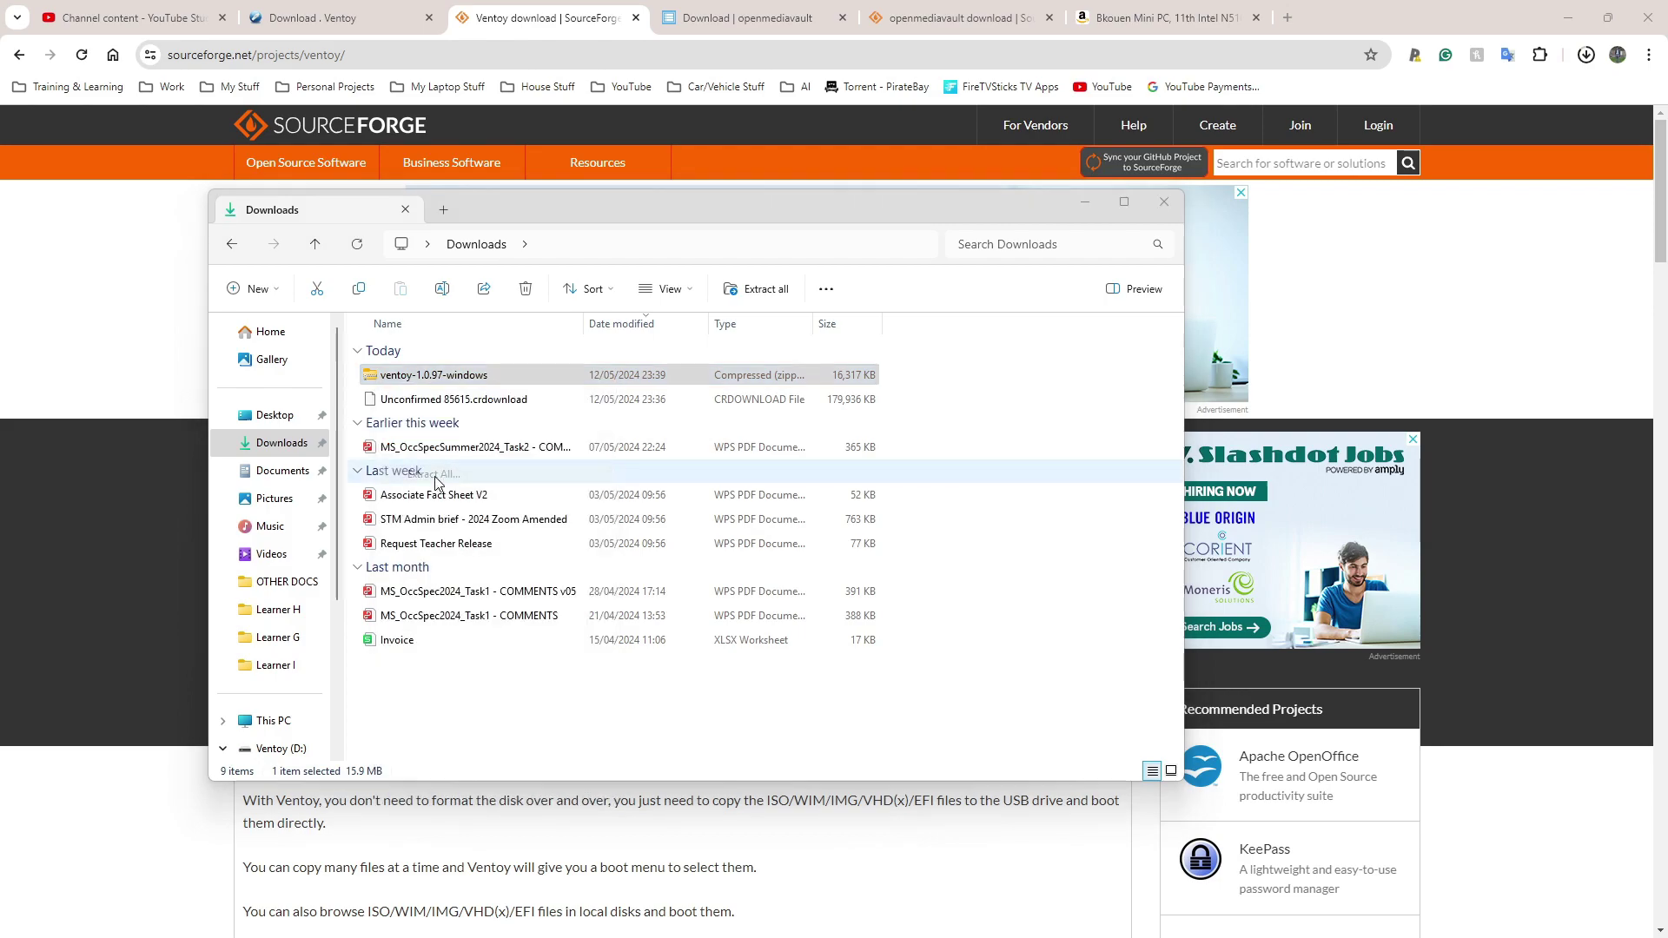
{"action": "left_click_drag", "start_coordinate": [588, 327], "coordinate": [768, 299]}
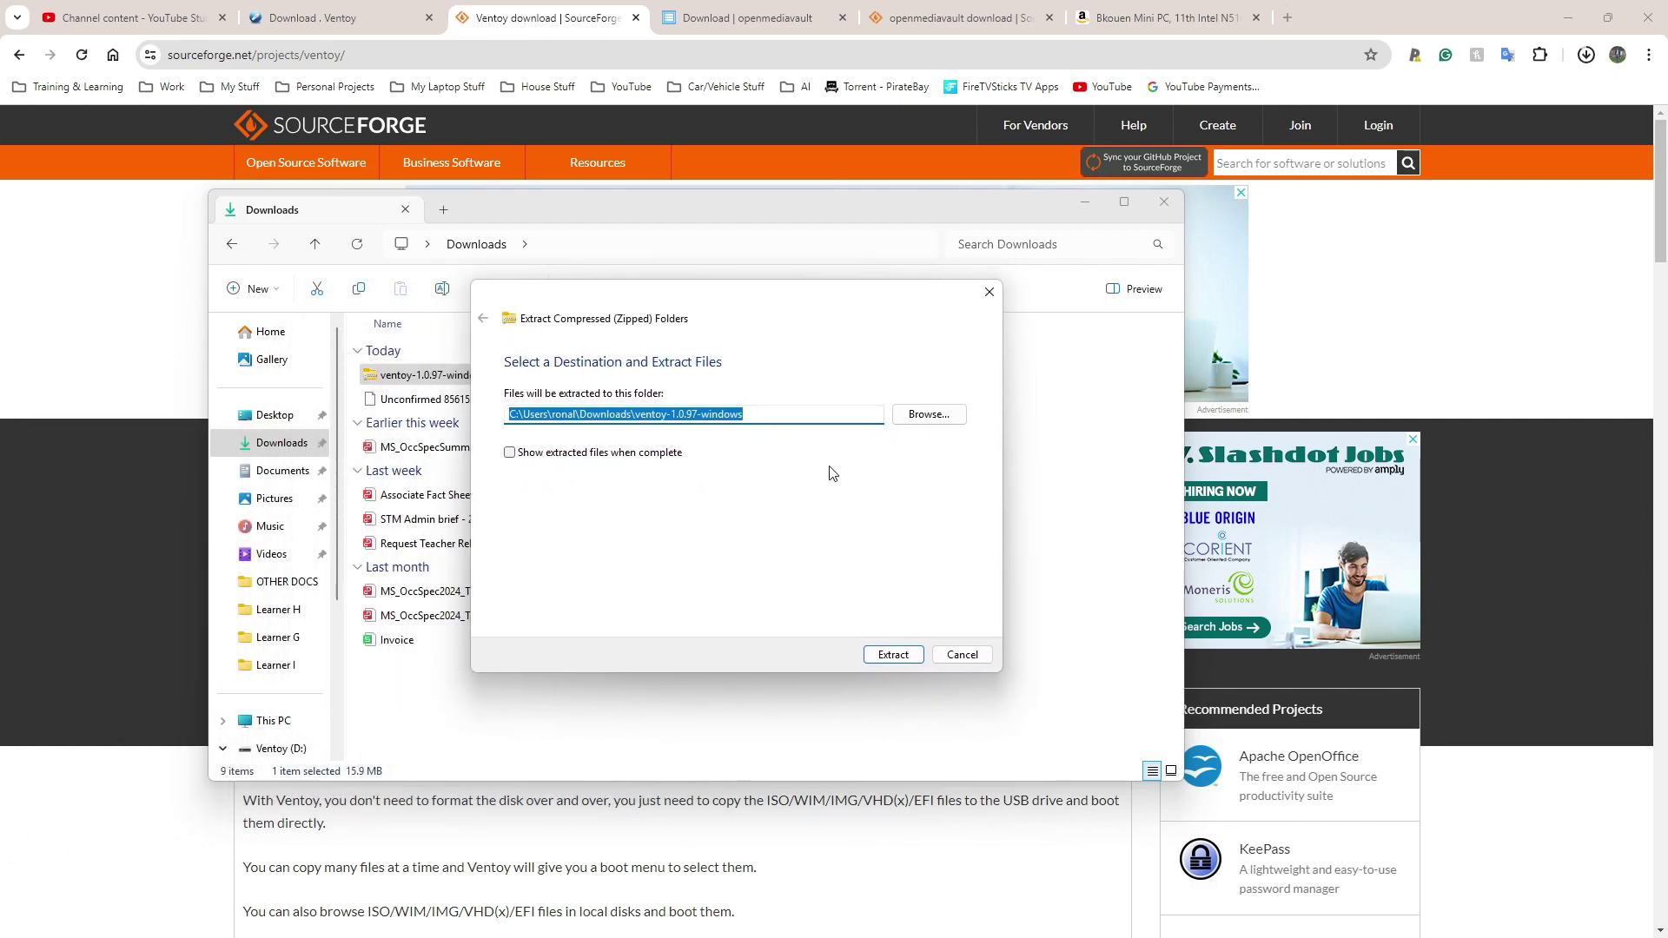
{"action": "left_click", "coordinate": [892, 655]}
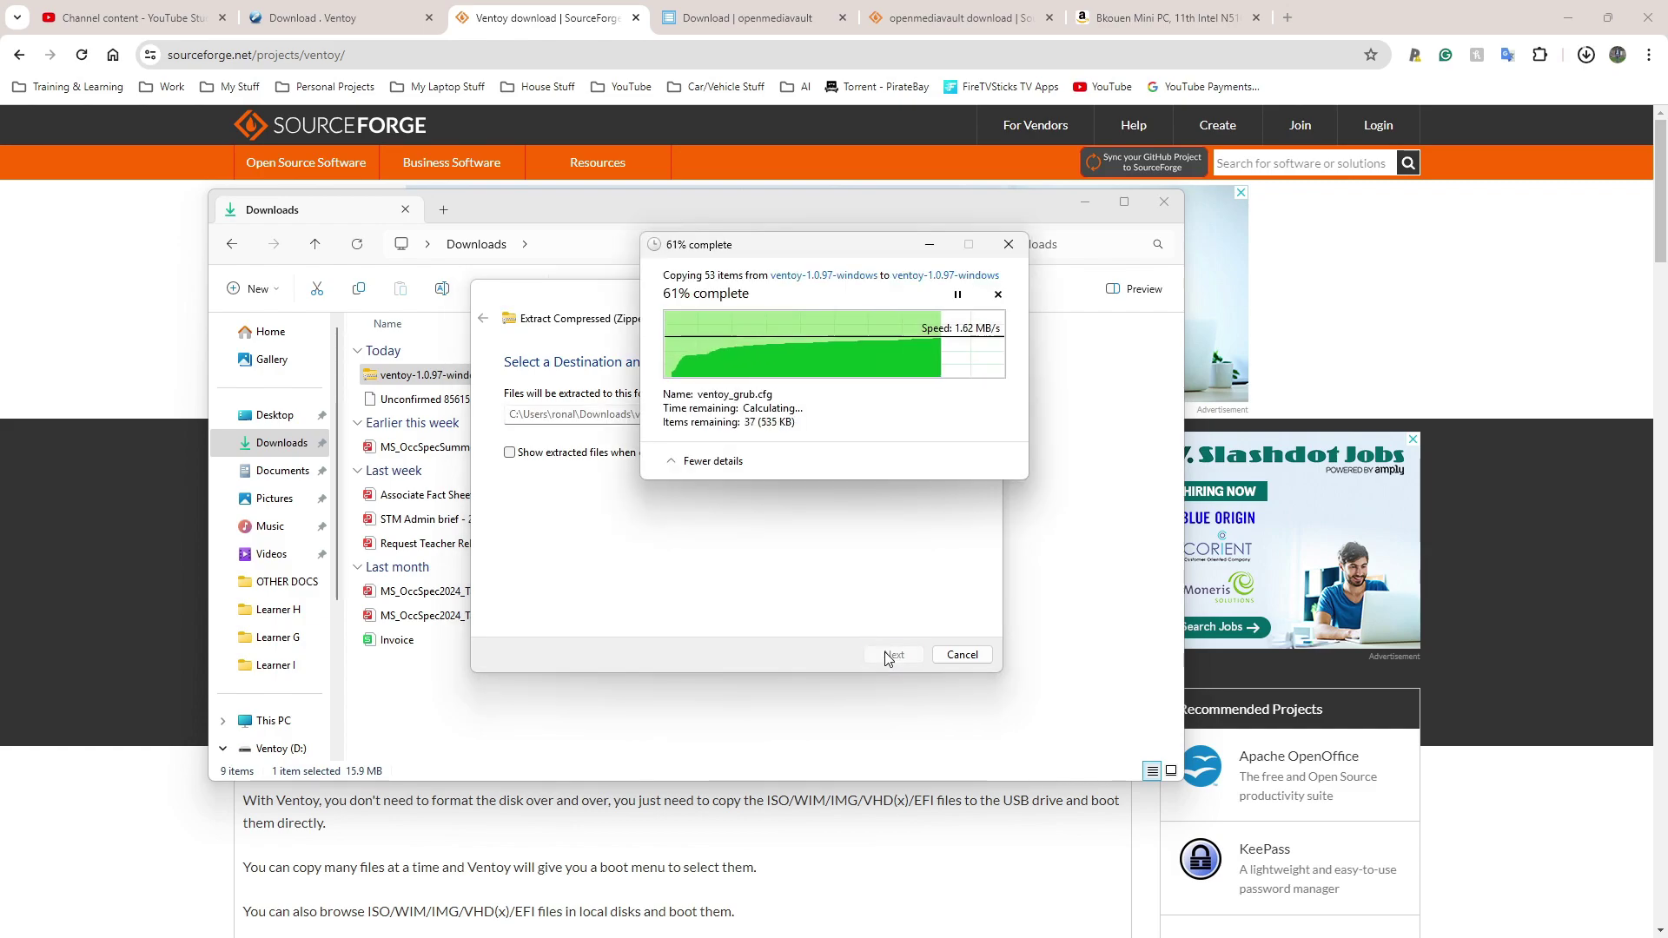
{"action": "left_click", "coordinate": [620, 726]}
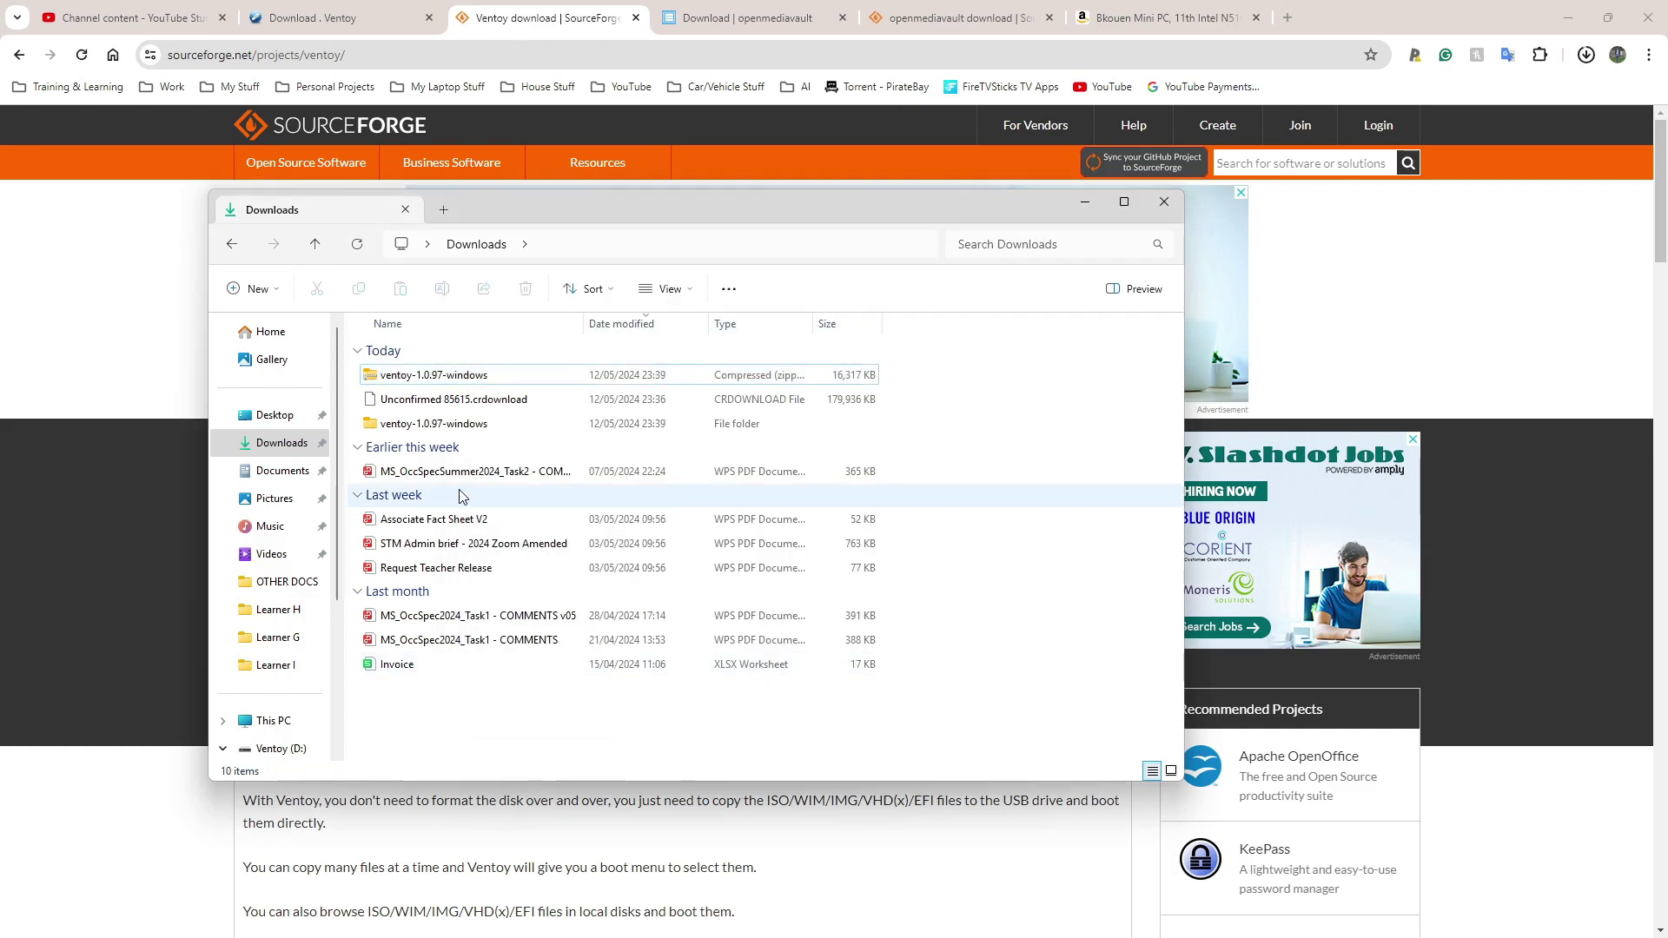
- Launch Ventoy2Disk.exe from the ventoy-1.0.97-windows\ventoy-1.0.97 folder
{"action": "double_click", "coordinate": [375, 427]}
{"action": "double_click", "coordinate": [379, 378]}
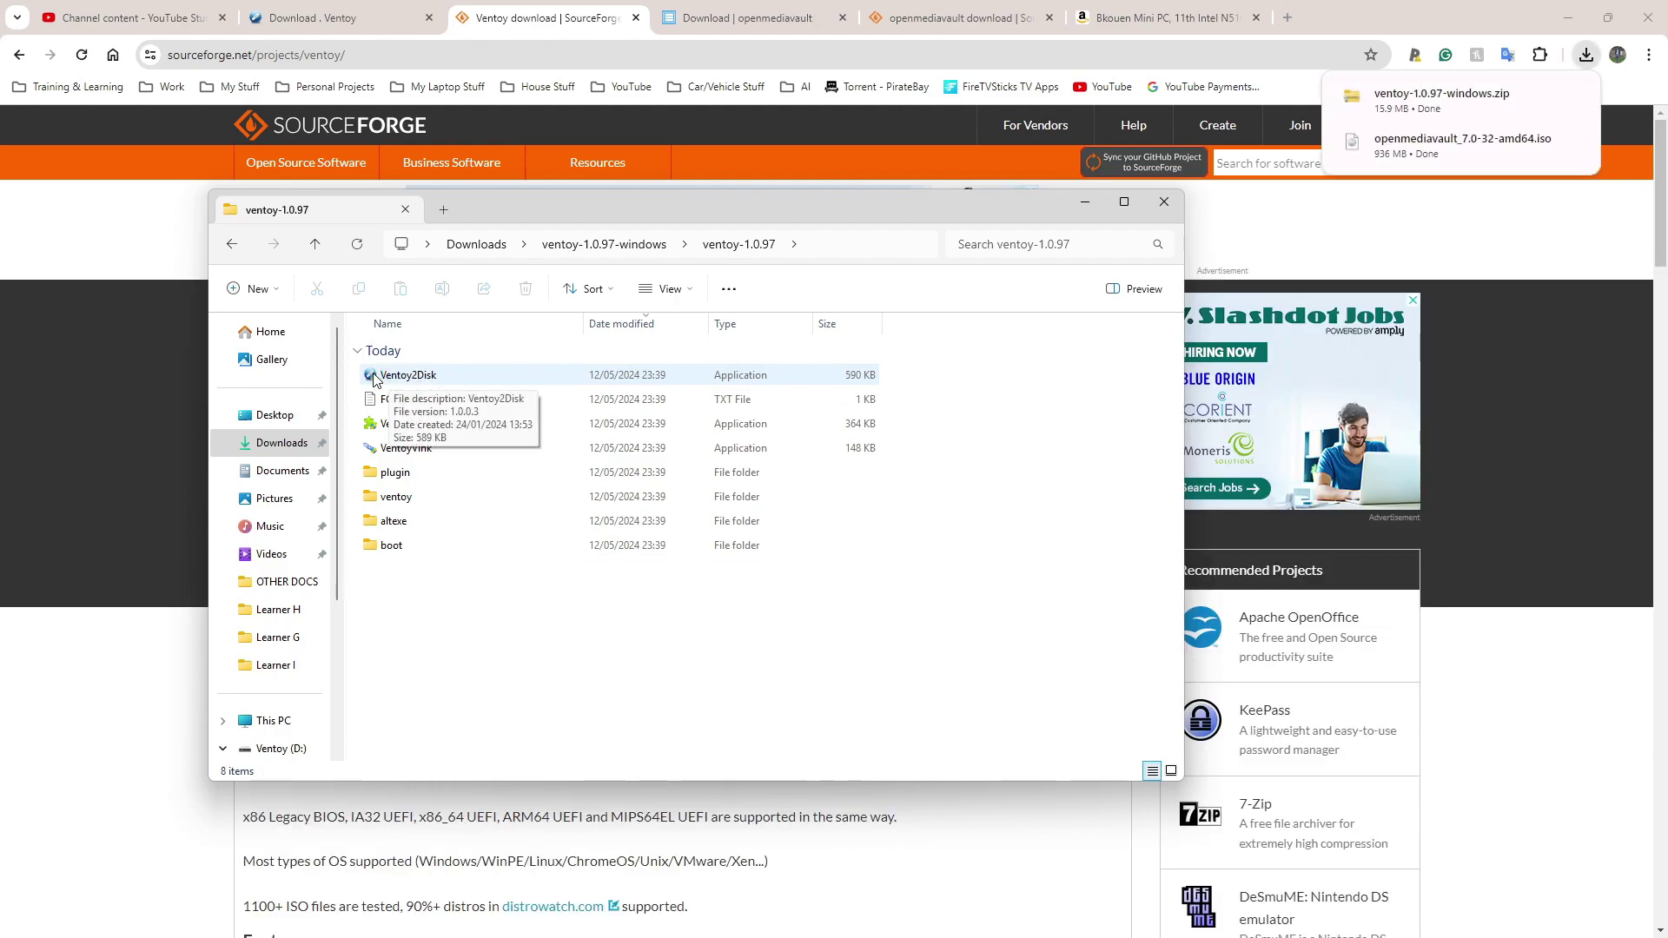
{"action": "mouse_move", "coordinate": [1456, 153]}
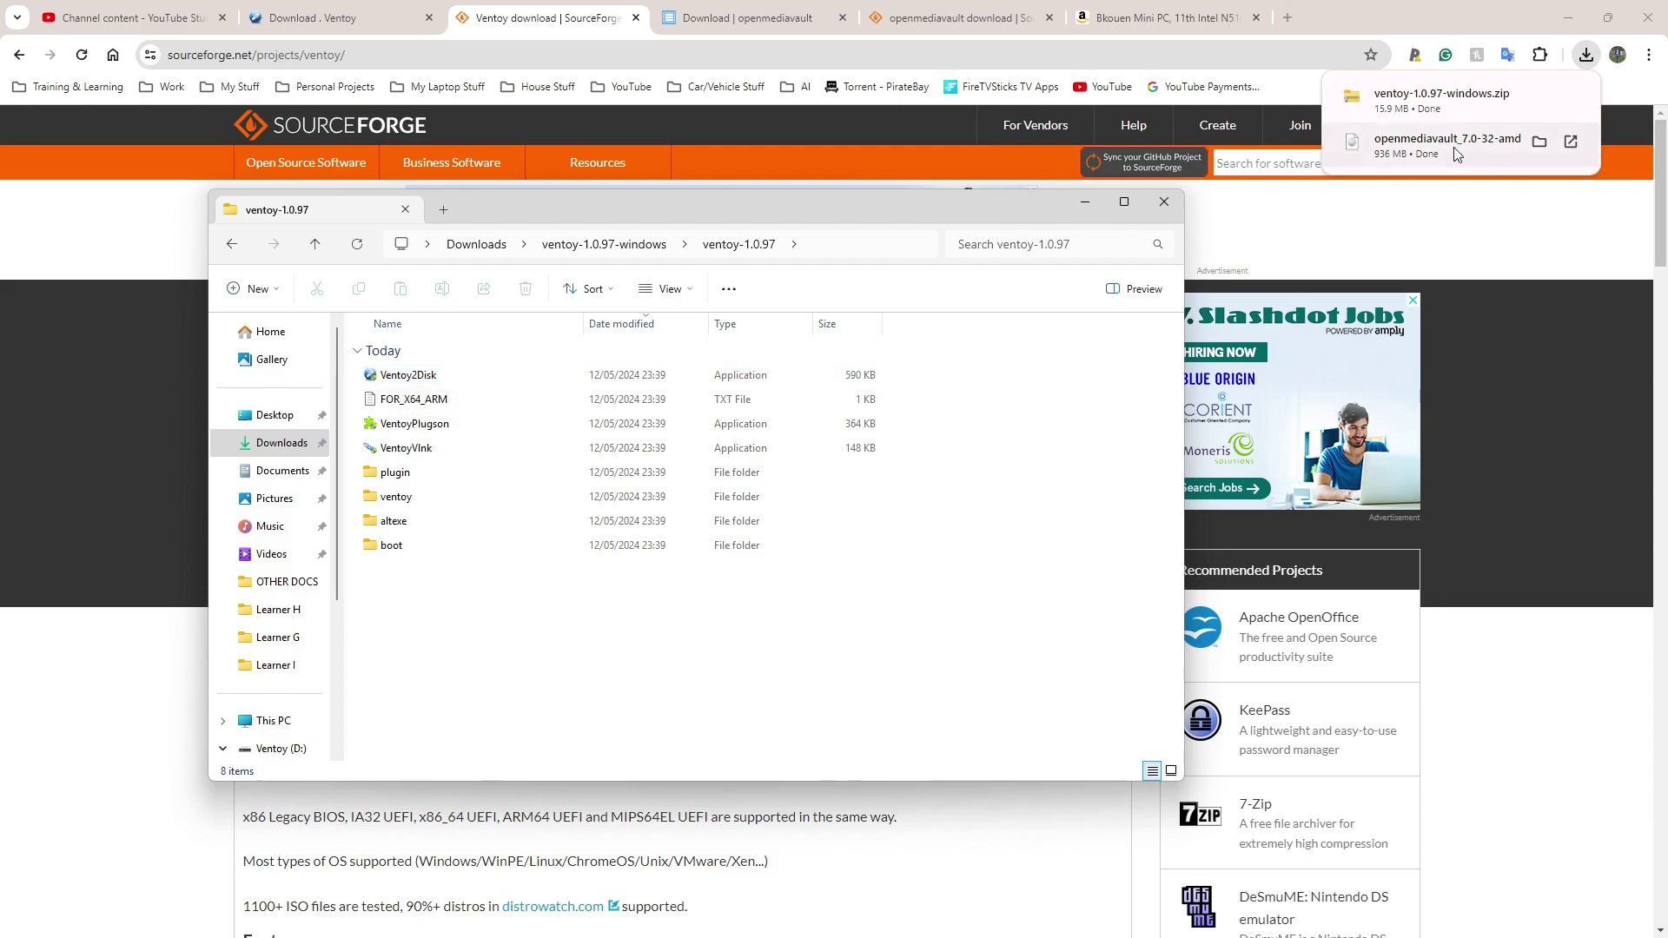
{"action": "double_click", "coordinate": [404, 376]}
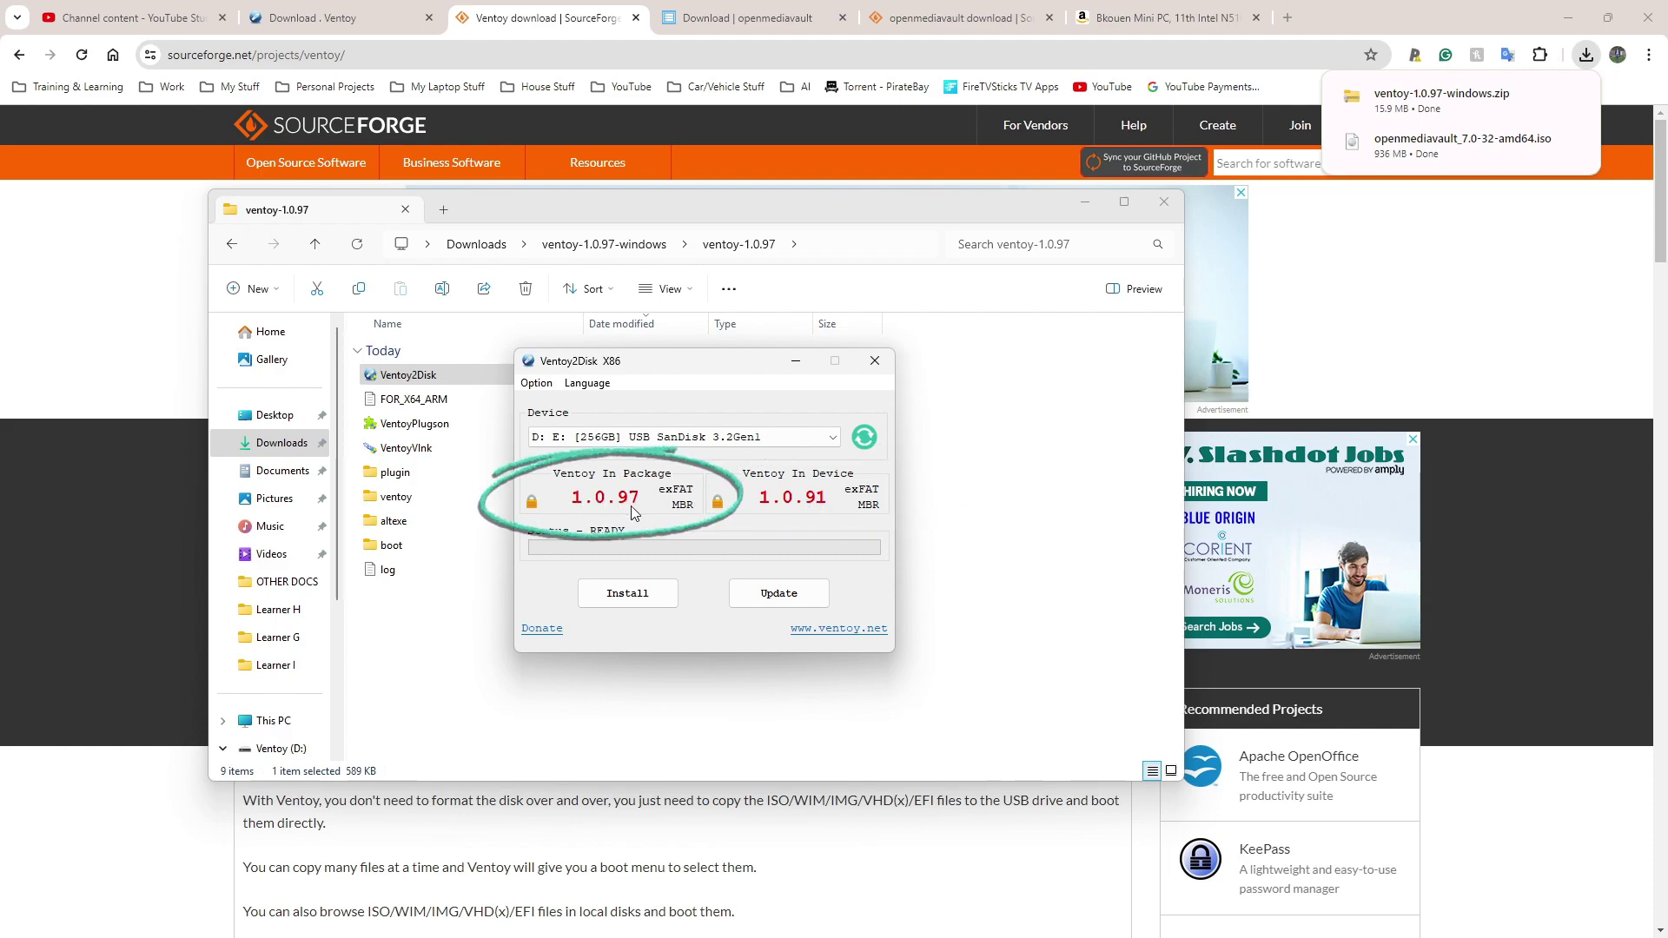
- Update Ventoy on the 256GB USB drive from 1.0.91 to 1.0.97, confirming the upgrade
{"action": "left_click", "coordinate": [768, 597]}
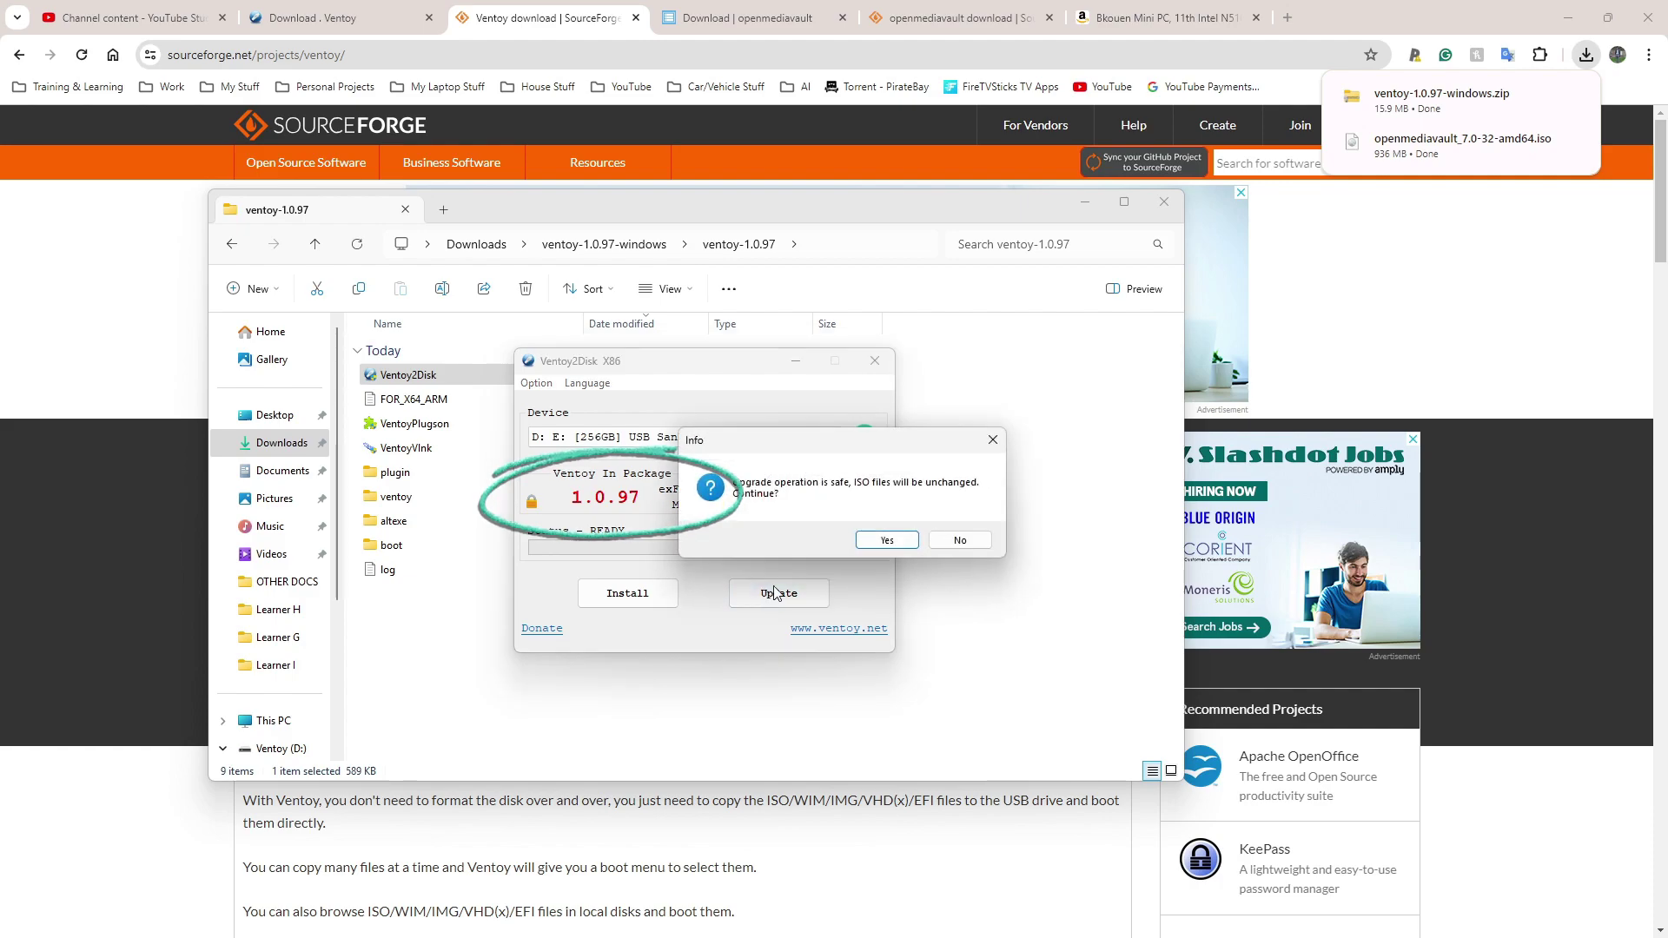
{"action": "left_click", "coordinate": [886, 542]}
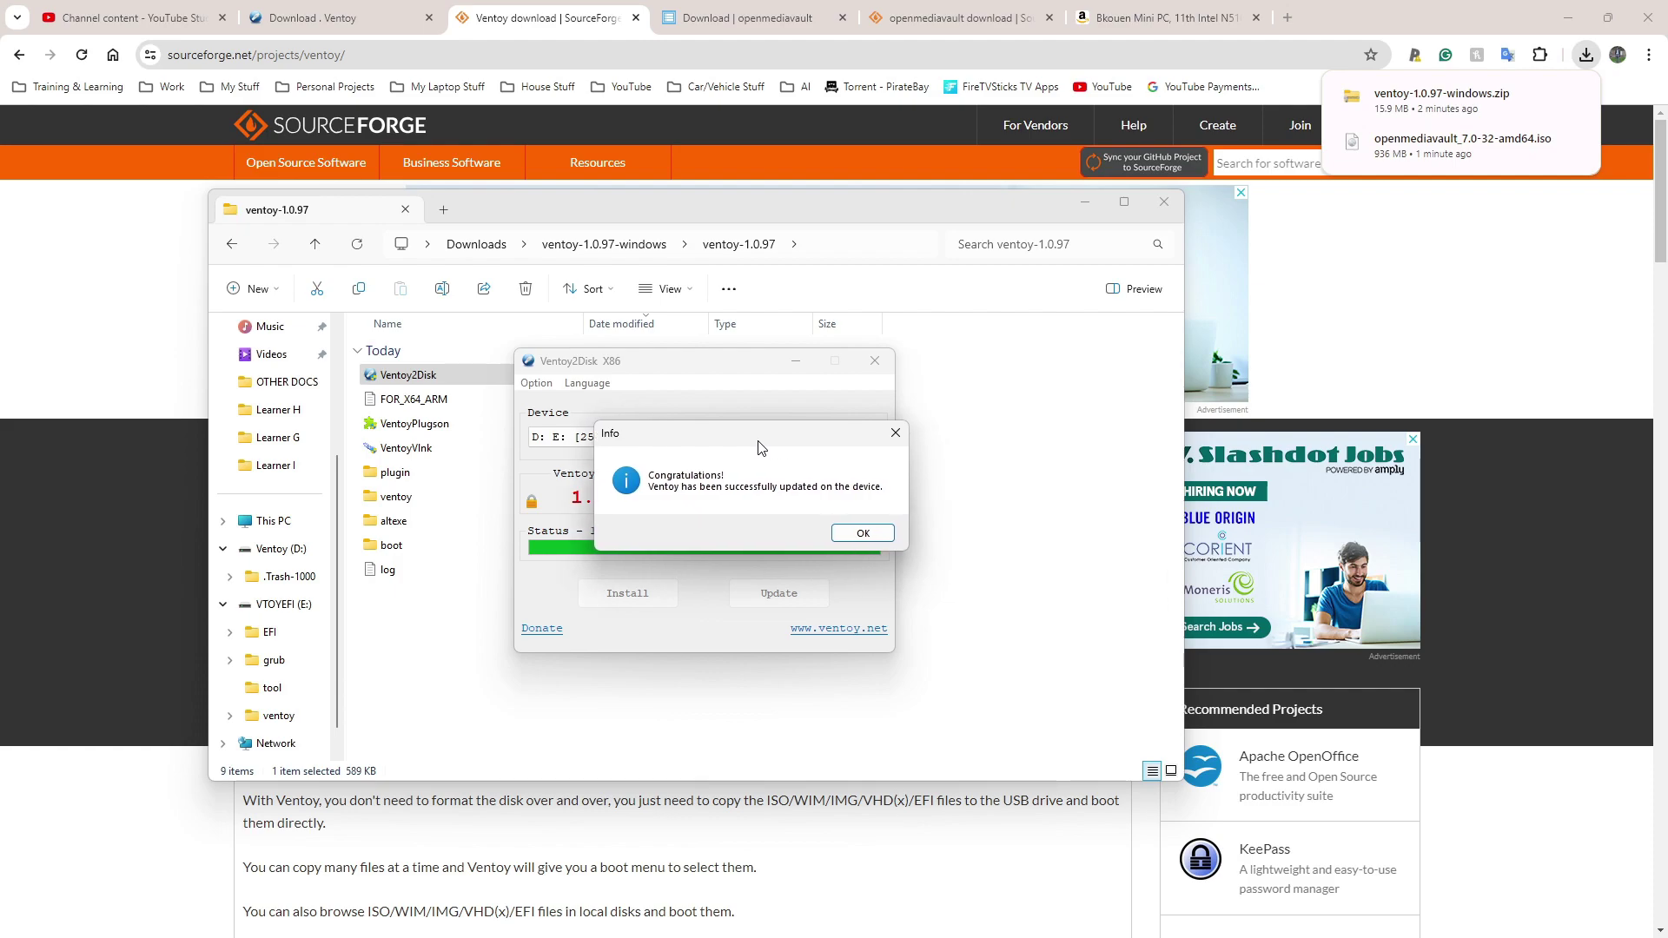
{"action": "left_click", "coordinate": [865, 534]}
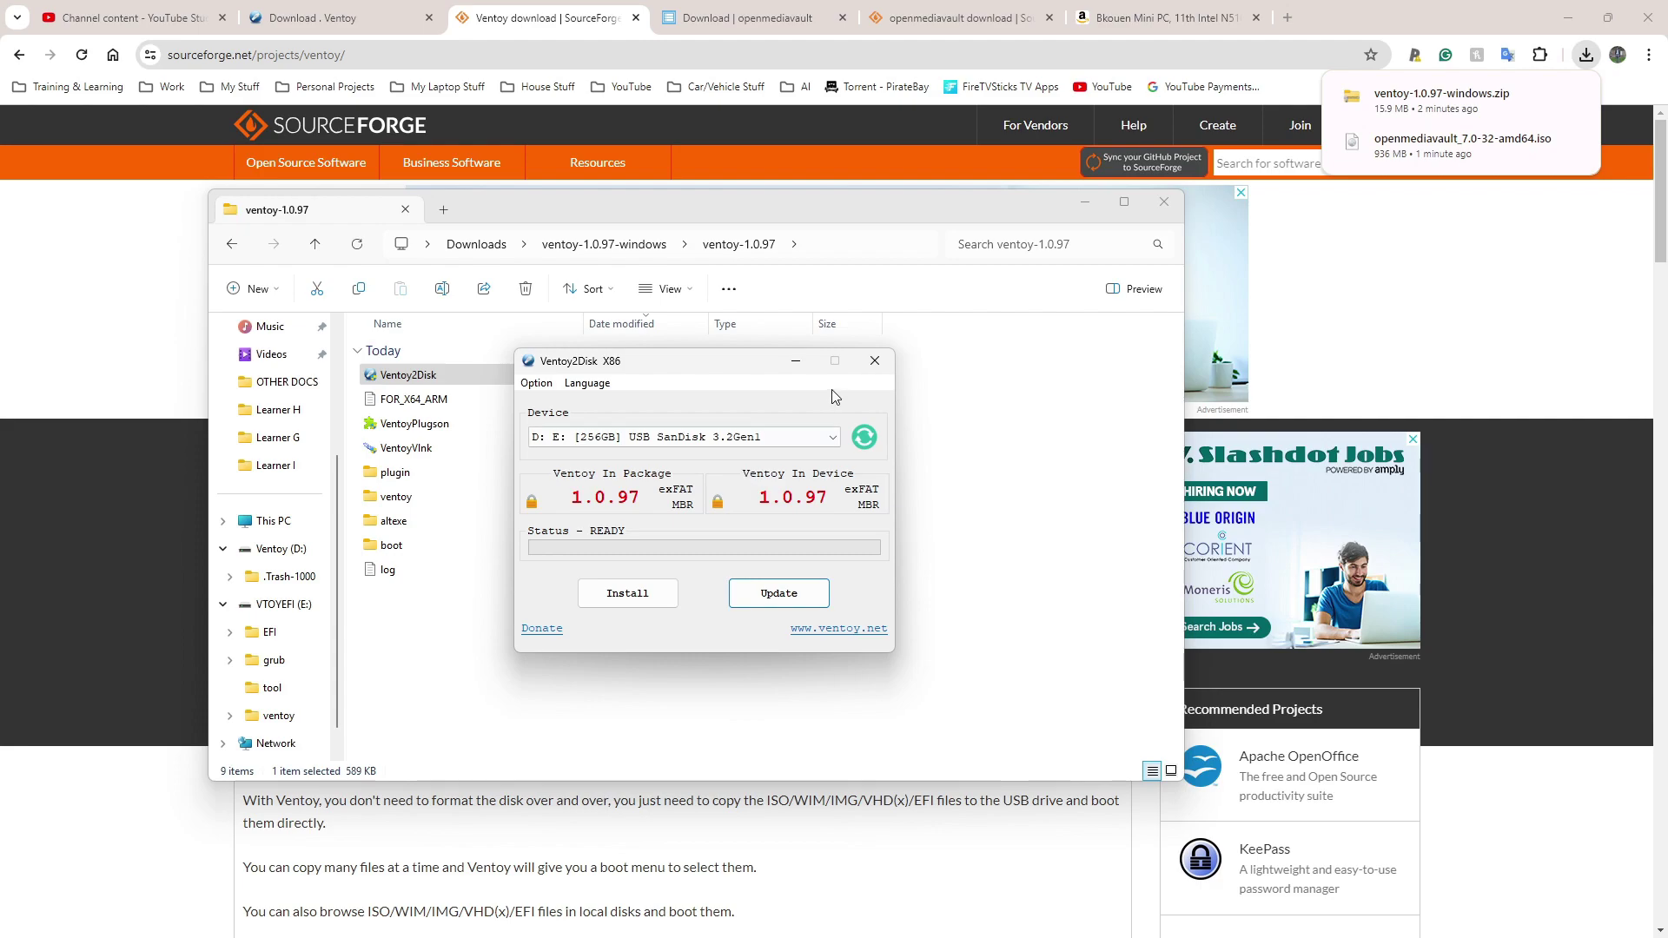
- Close Ventoy2Disk and reopen Ventoy (D:) to confirm its 15 items survived the upgrade
{"action": "left_click", "coordinate": [874, 360]}
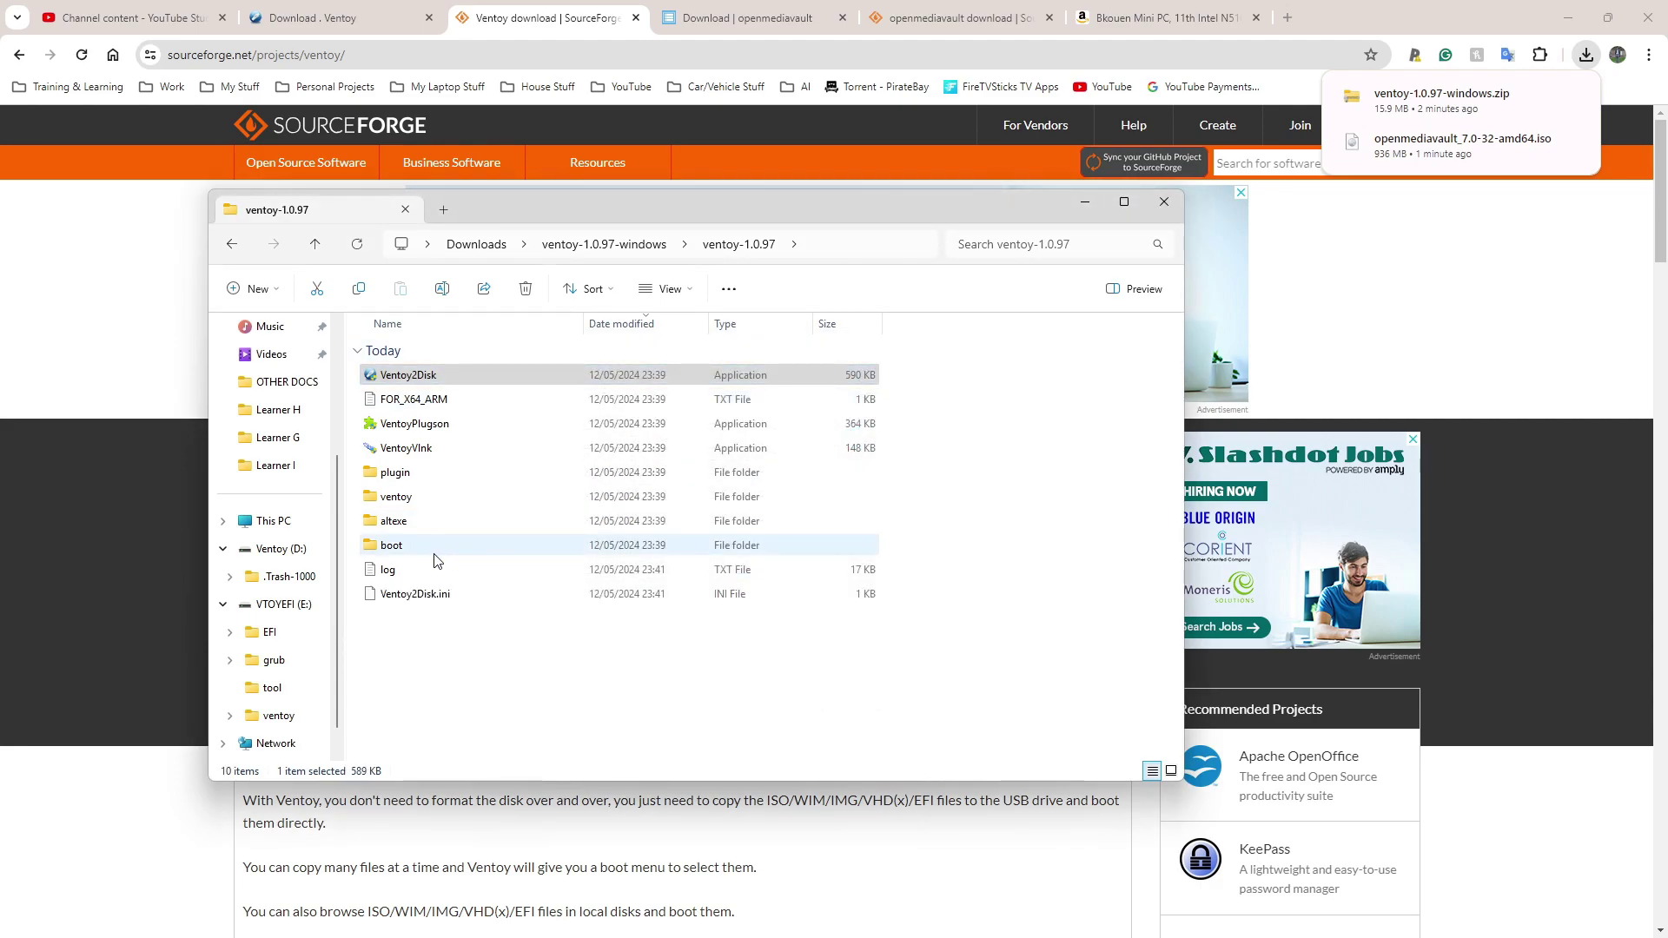
{"action": "left_click", "coordinate": [280, 526]}
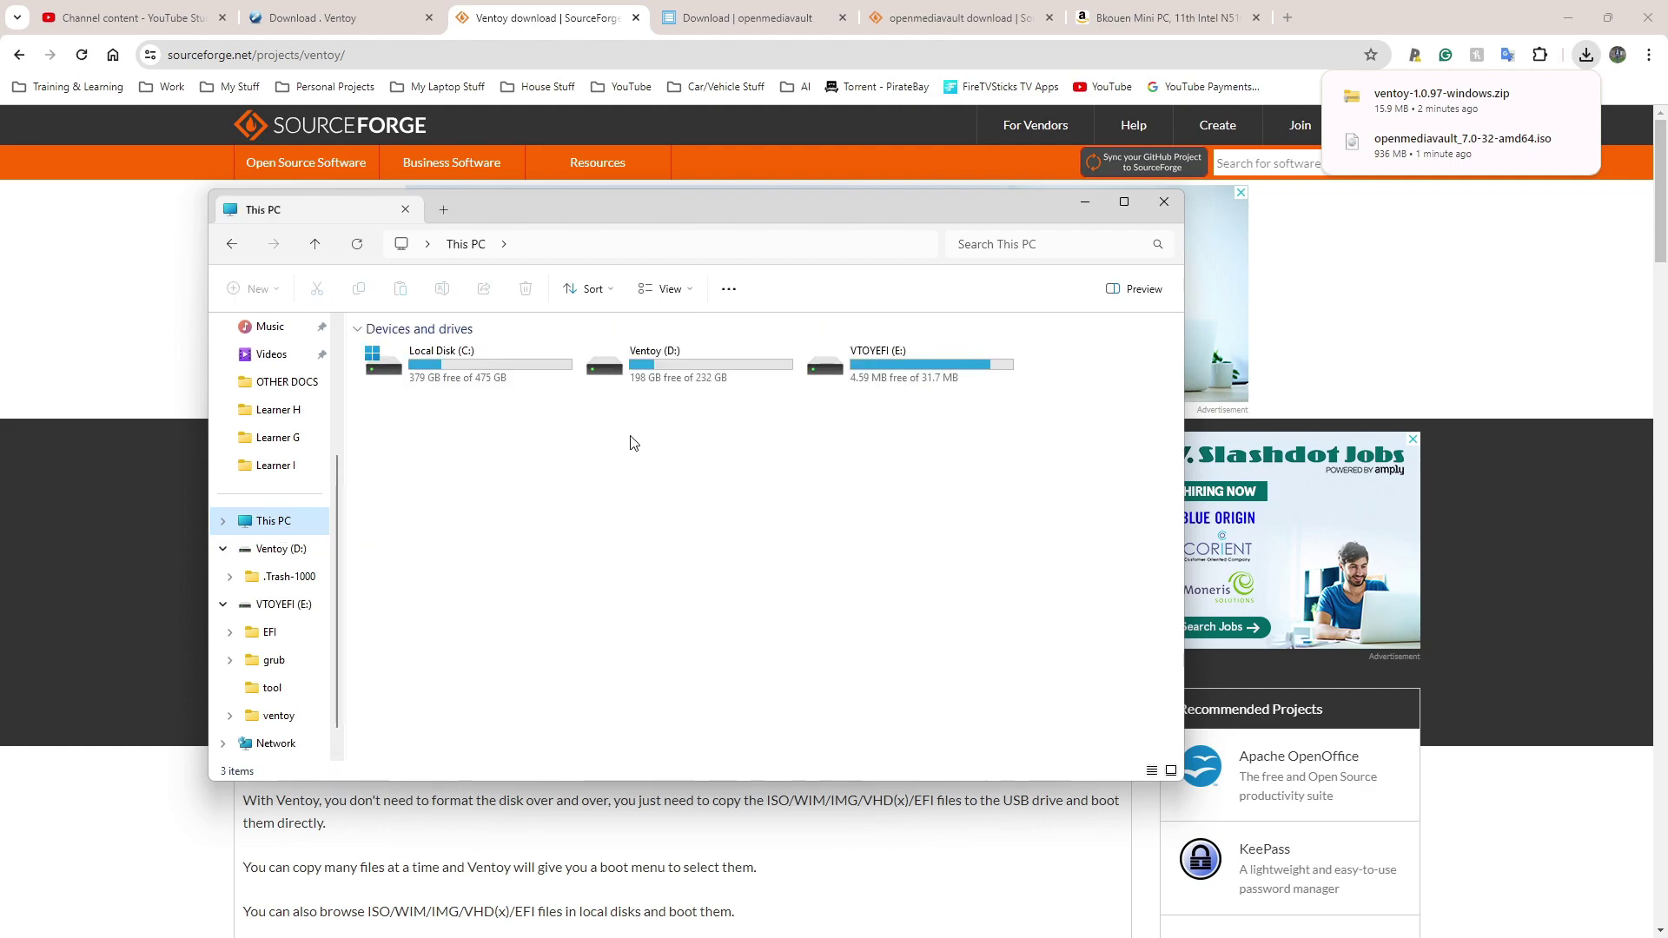
{"action": "double_click", "coordinate": [637, 382]}
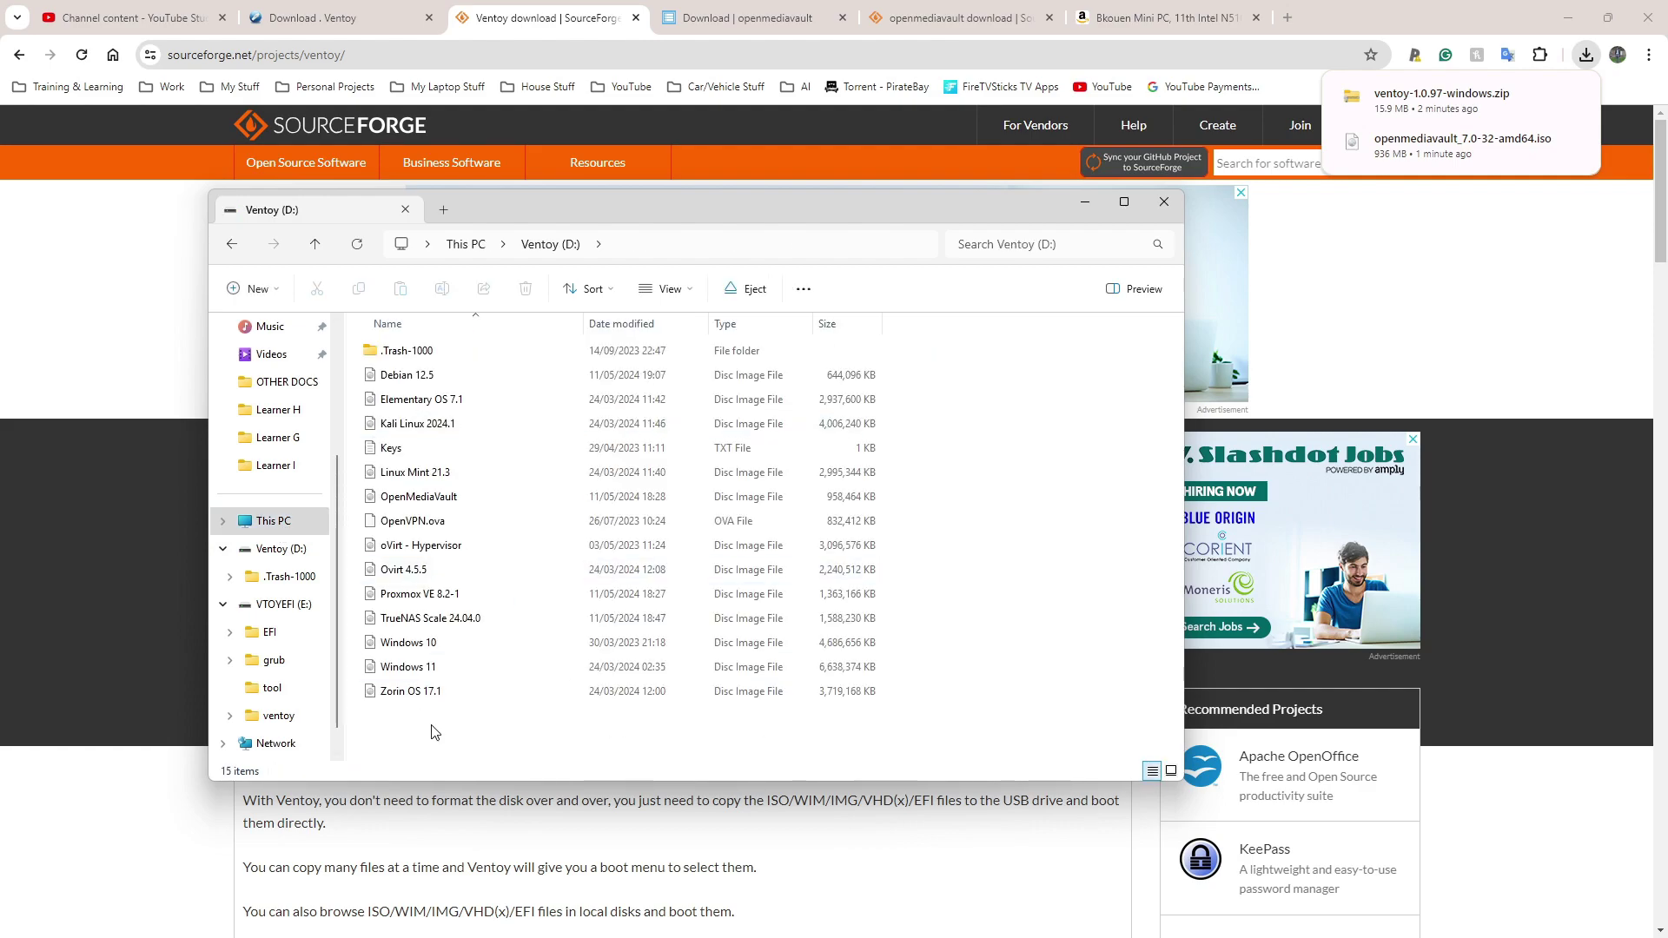
{"action": "left_click_drag", "start_coordinate": [430, 725], "coordinate": [402, 383]}
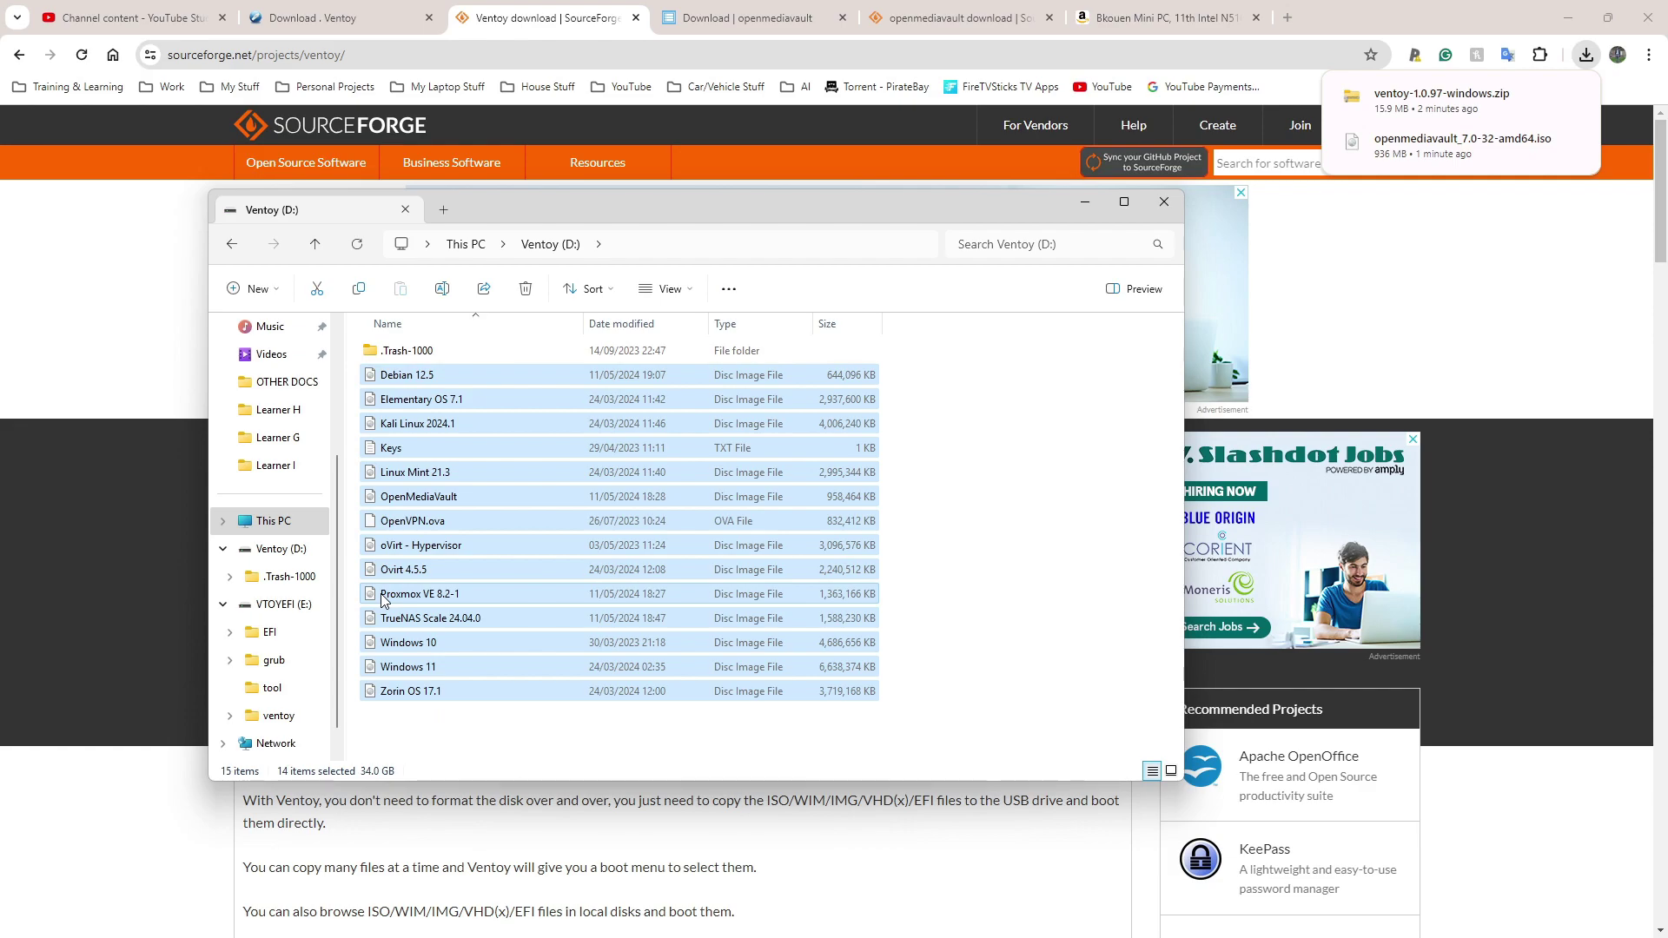
{"action": "left_click", "coordinate": [468, 732]}
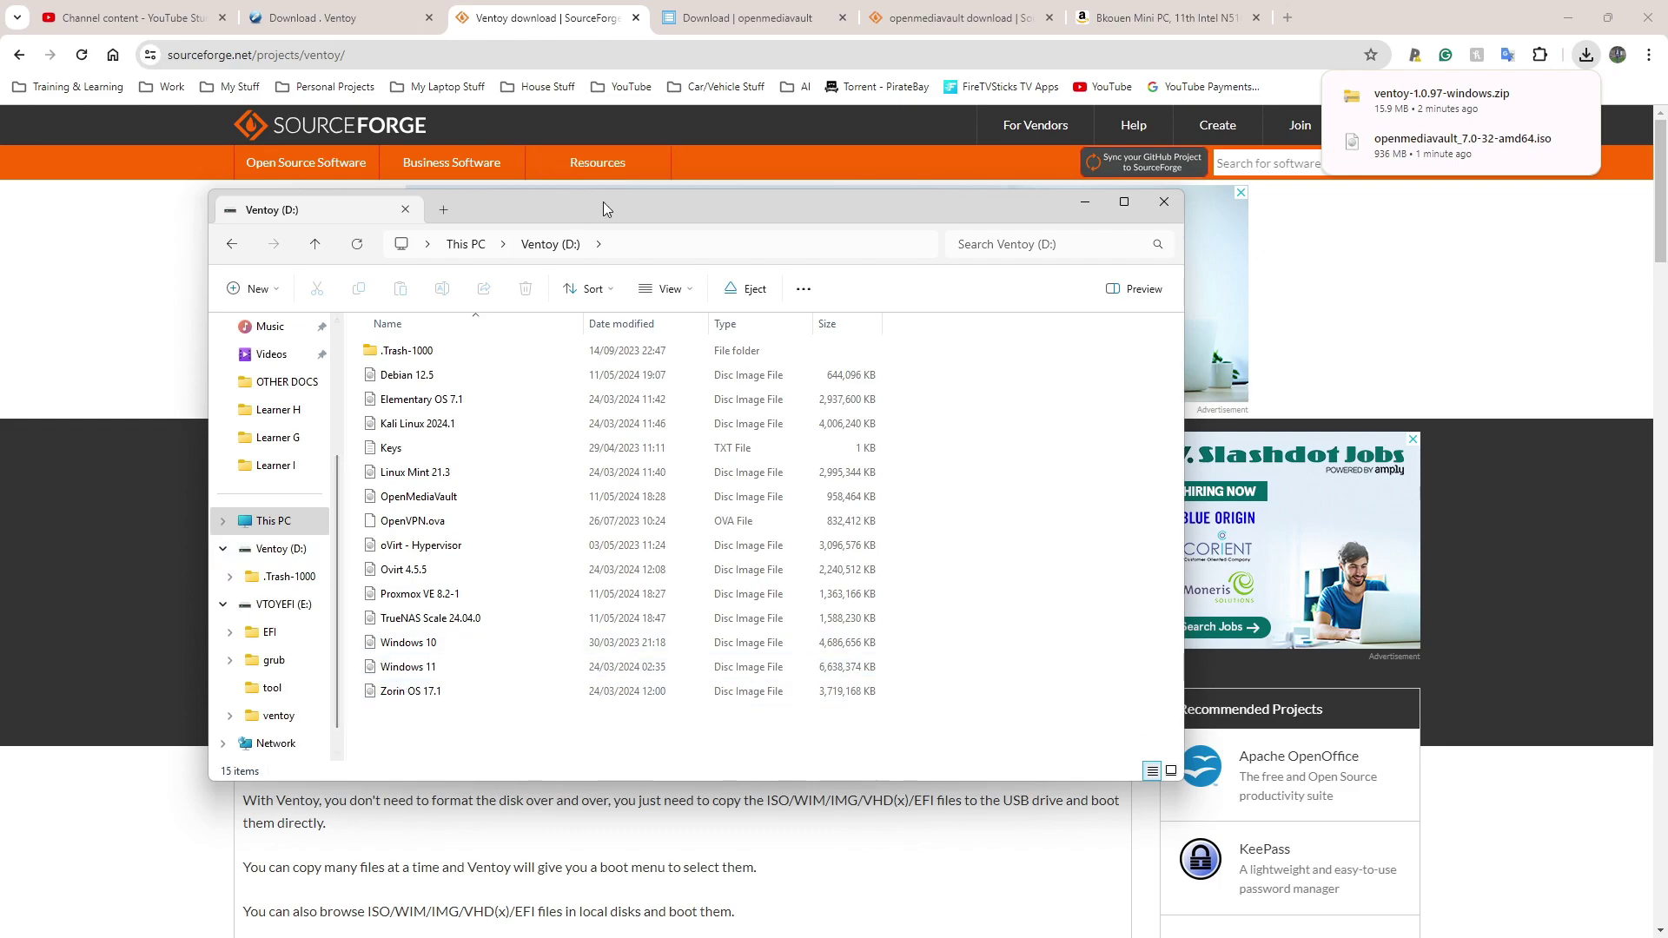
{"action": "left_click_drag", "start_coordinate": [604, 206], "coordinate": [1085, 156]}
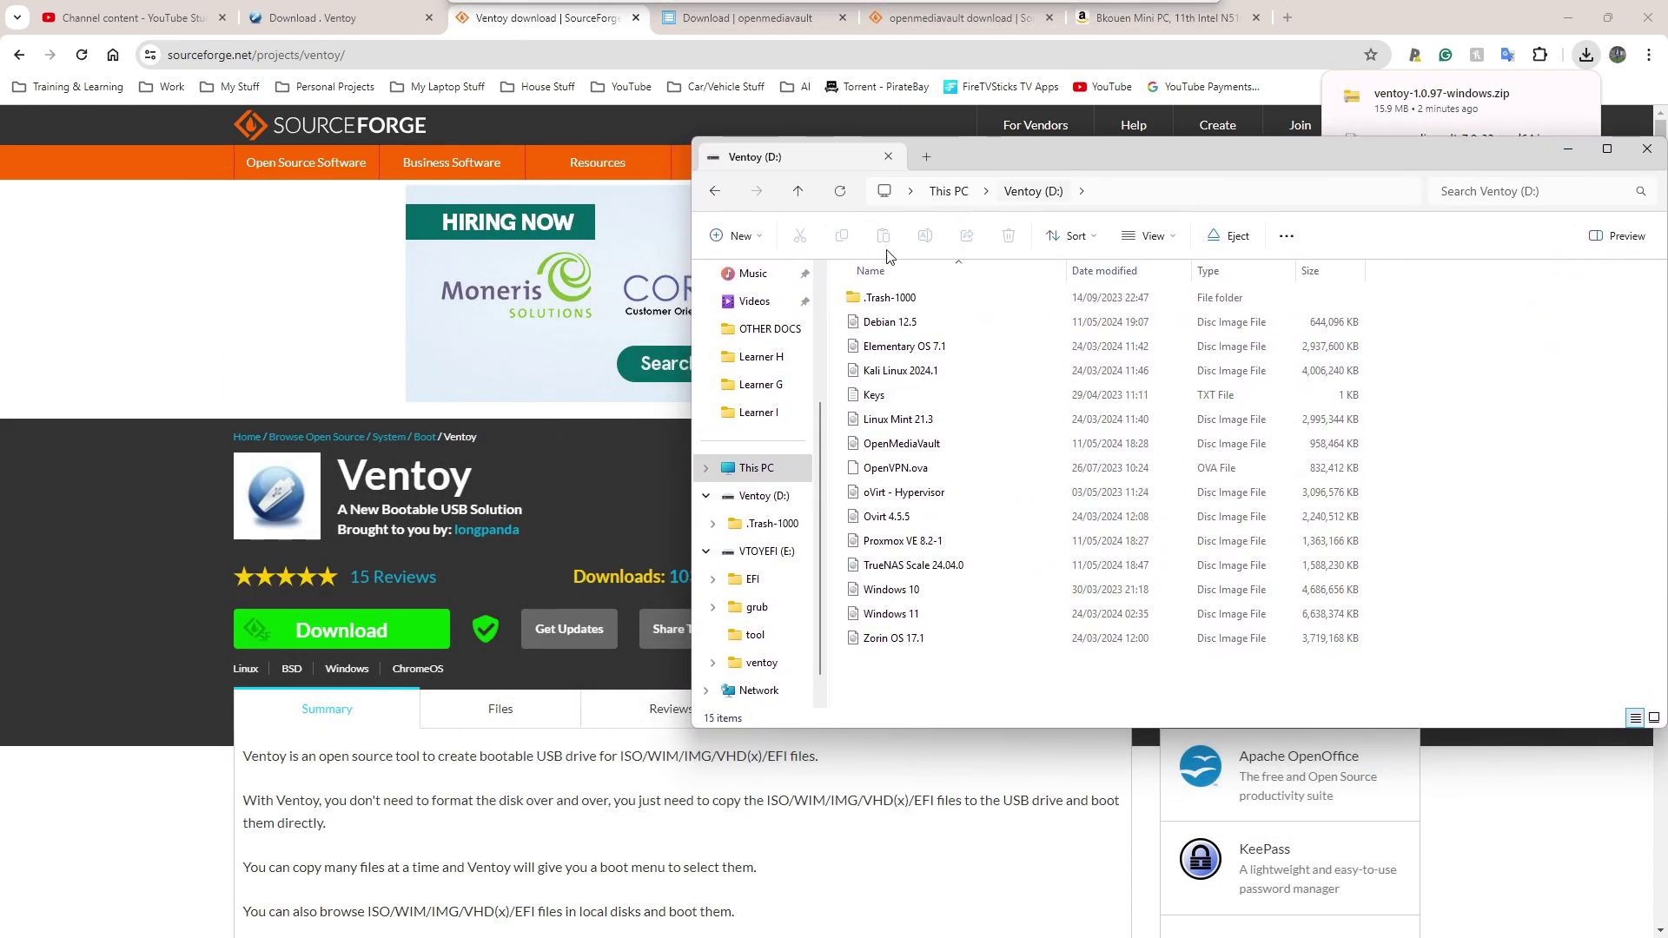
- Place a second Explorer window showing Downloads beside the narrowed Ventoy (D:) window
{"action": "left_click_drag", "start_coordinate": [690, 328], "coordinate": [882, 313]}
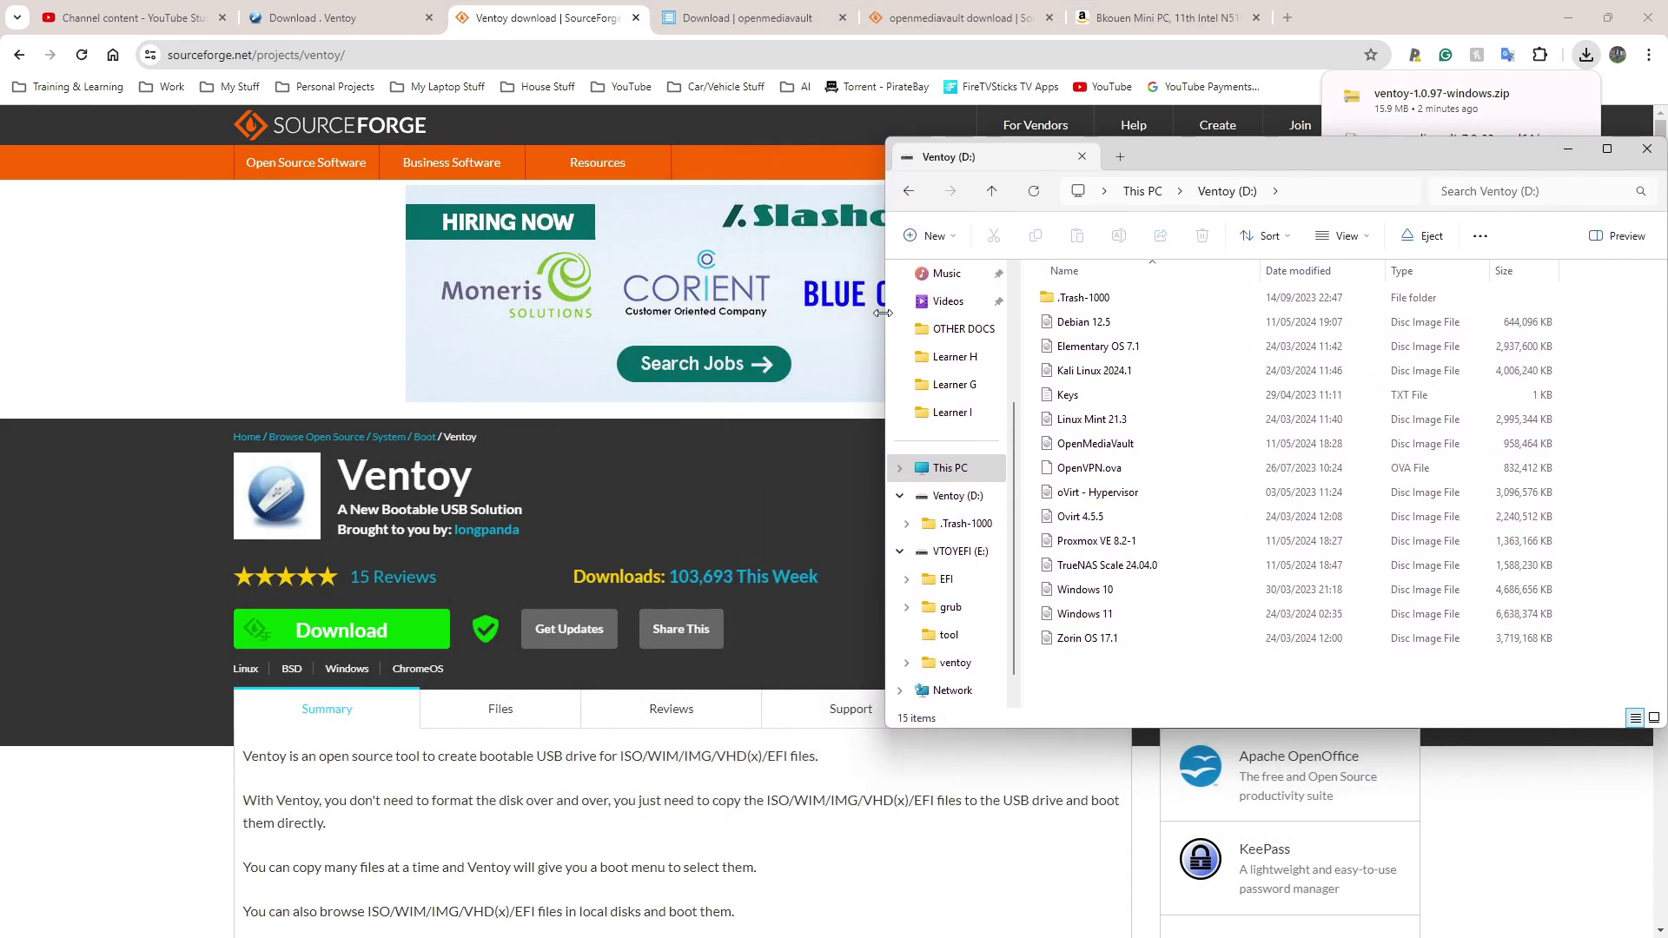
{"action": "key", "text": "super+e"}
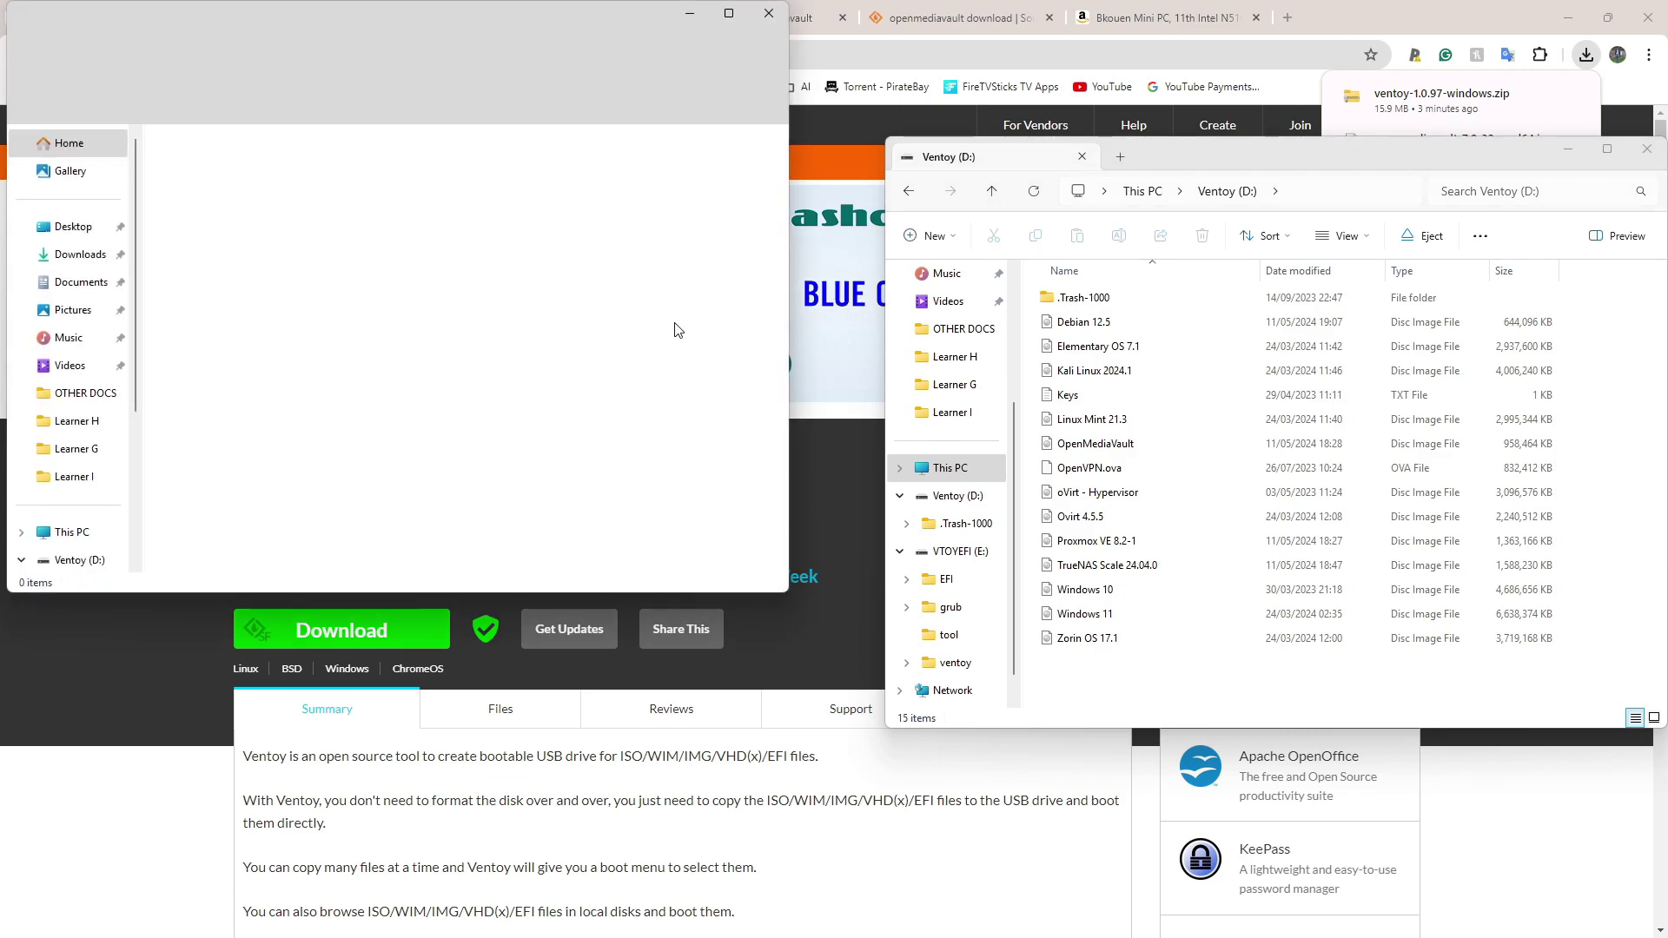
{"action": "left_click", "coordinate": [80, 254]}
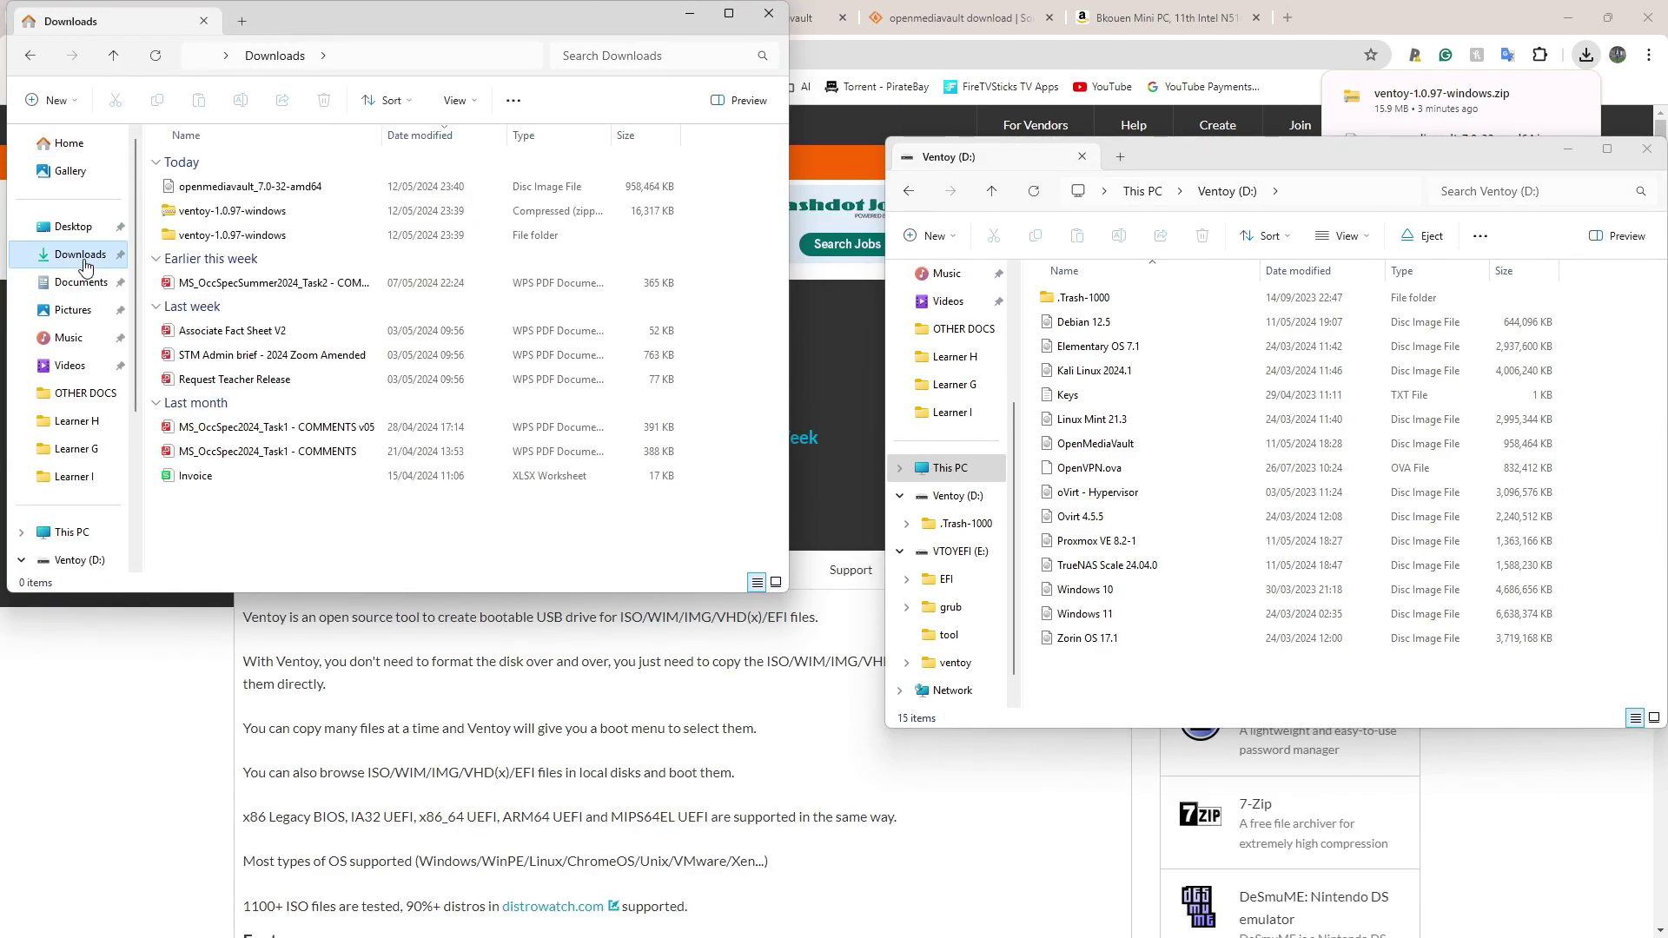
{"action": "left_click", "coordinate": [259, 191]}
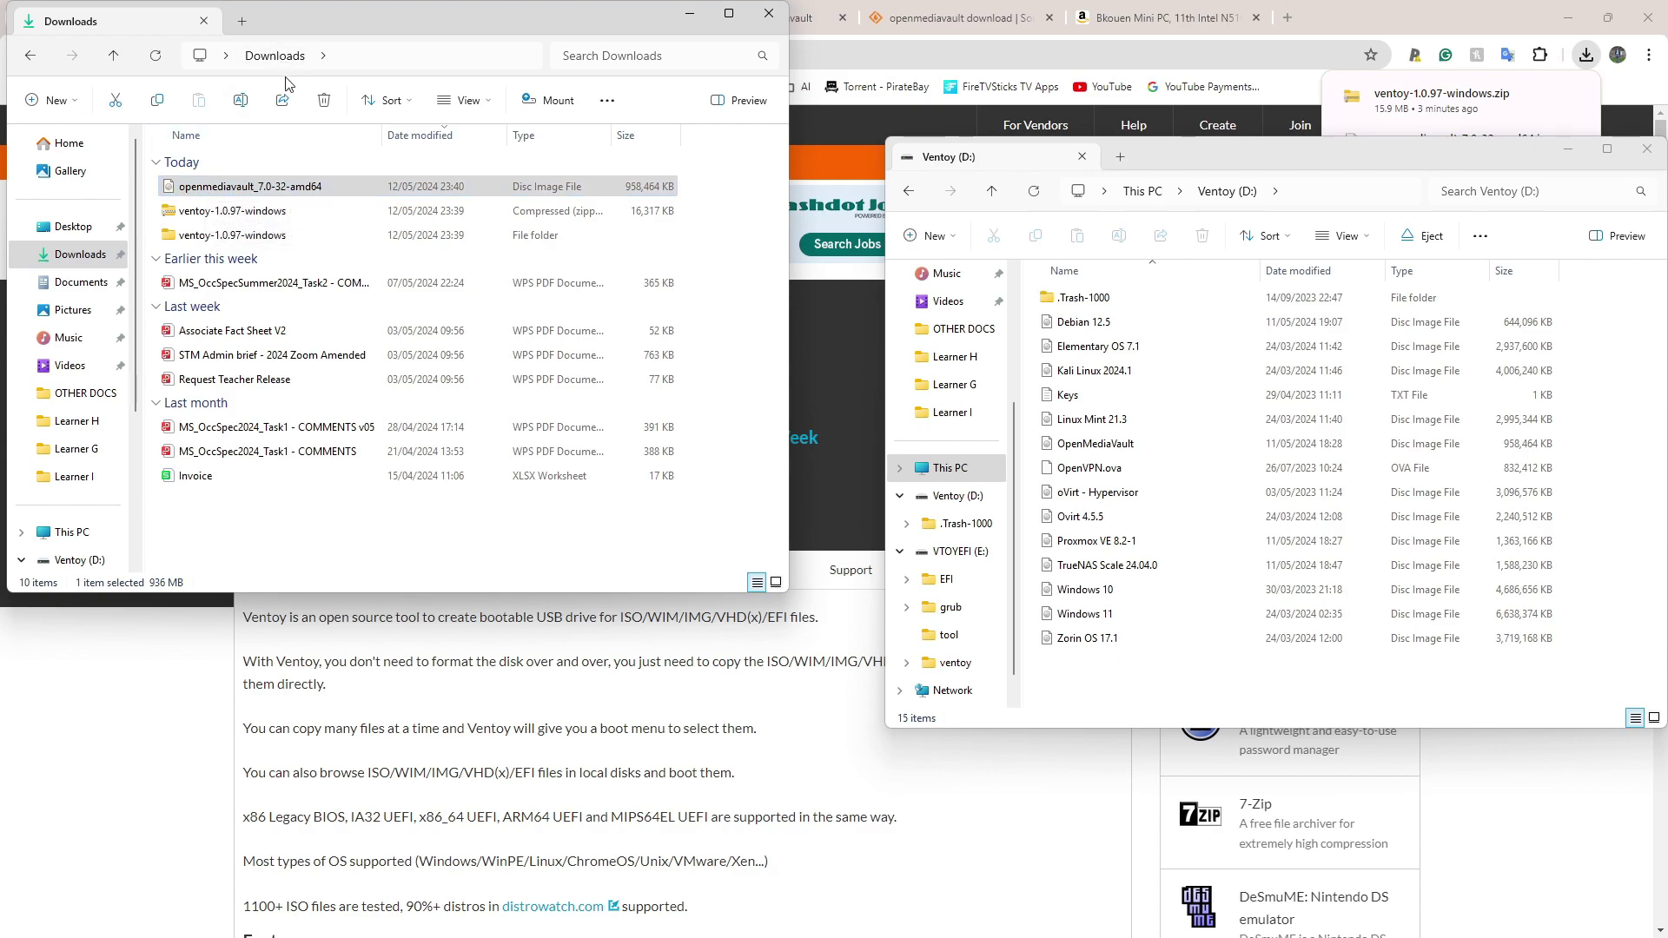
{"action": "left_click_drag", "start_coordinate": [311, 56], "coordinate": [387, 175]}
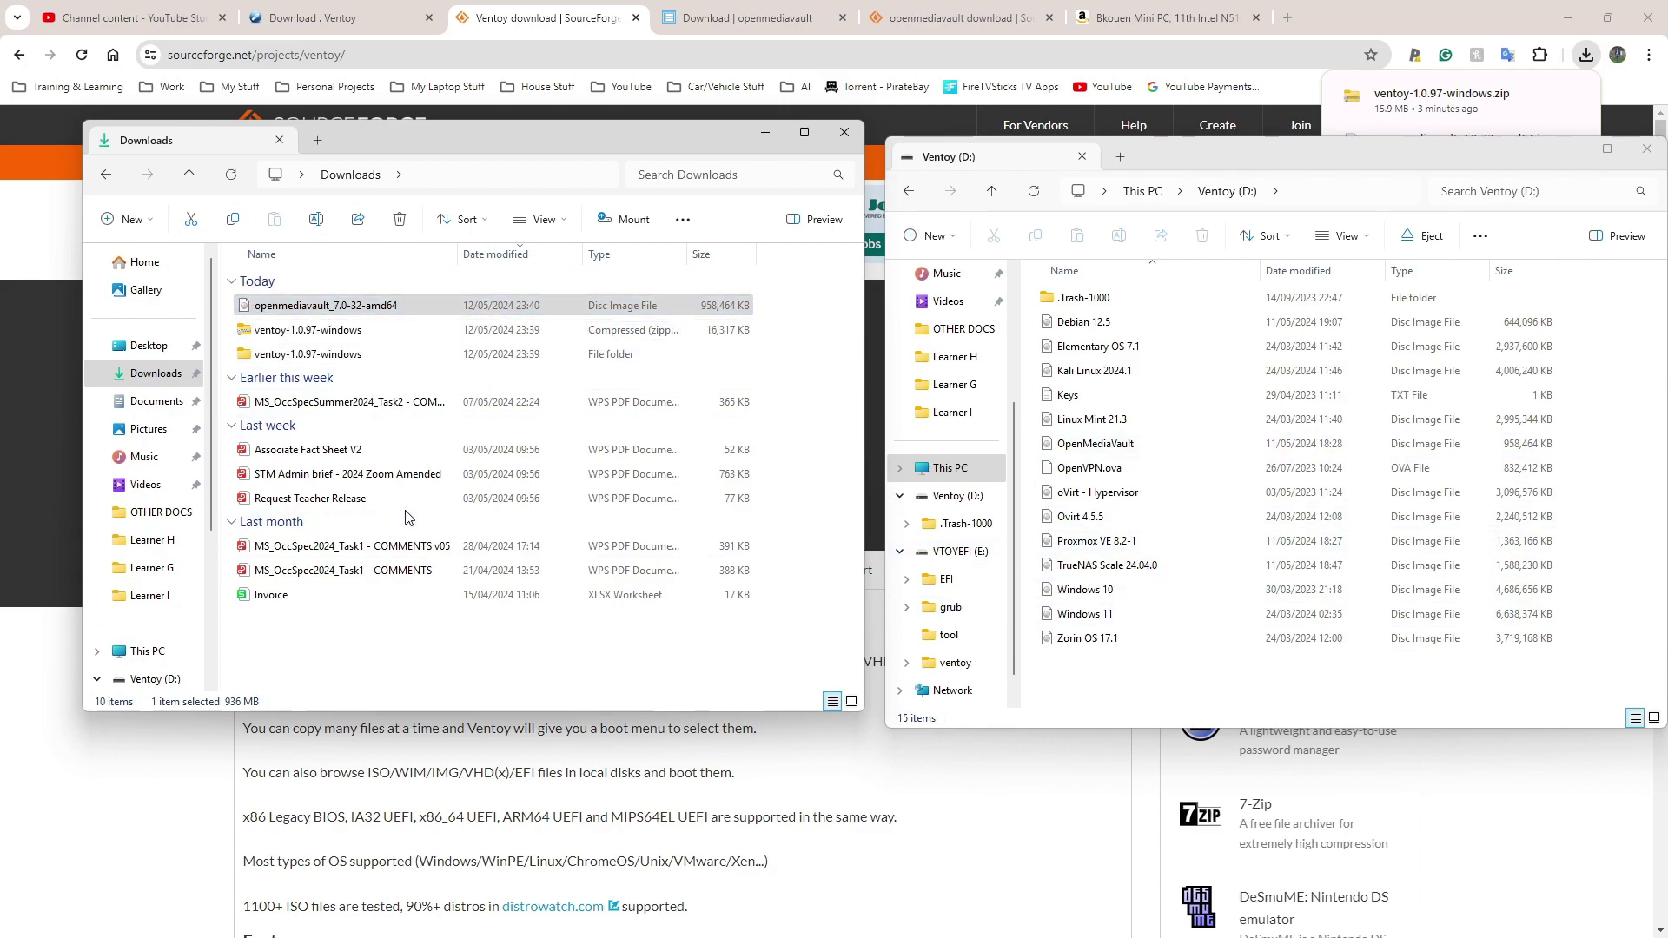
- Copy openmediavault_7.0-32-amd64.iso from Downloads onto the Ventoy (D:) drive
{"action": "right_click", "coordinate": [246, 308]}
{"action": "left_click", "coordinate": [344, 150]}
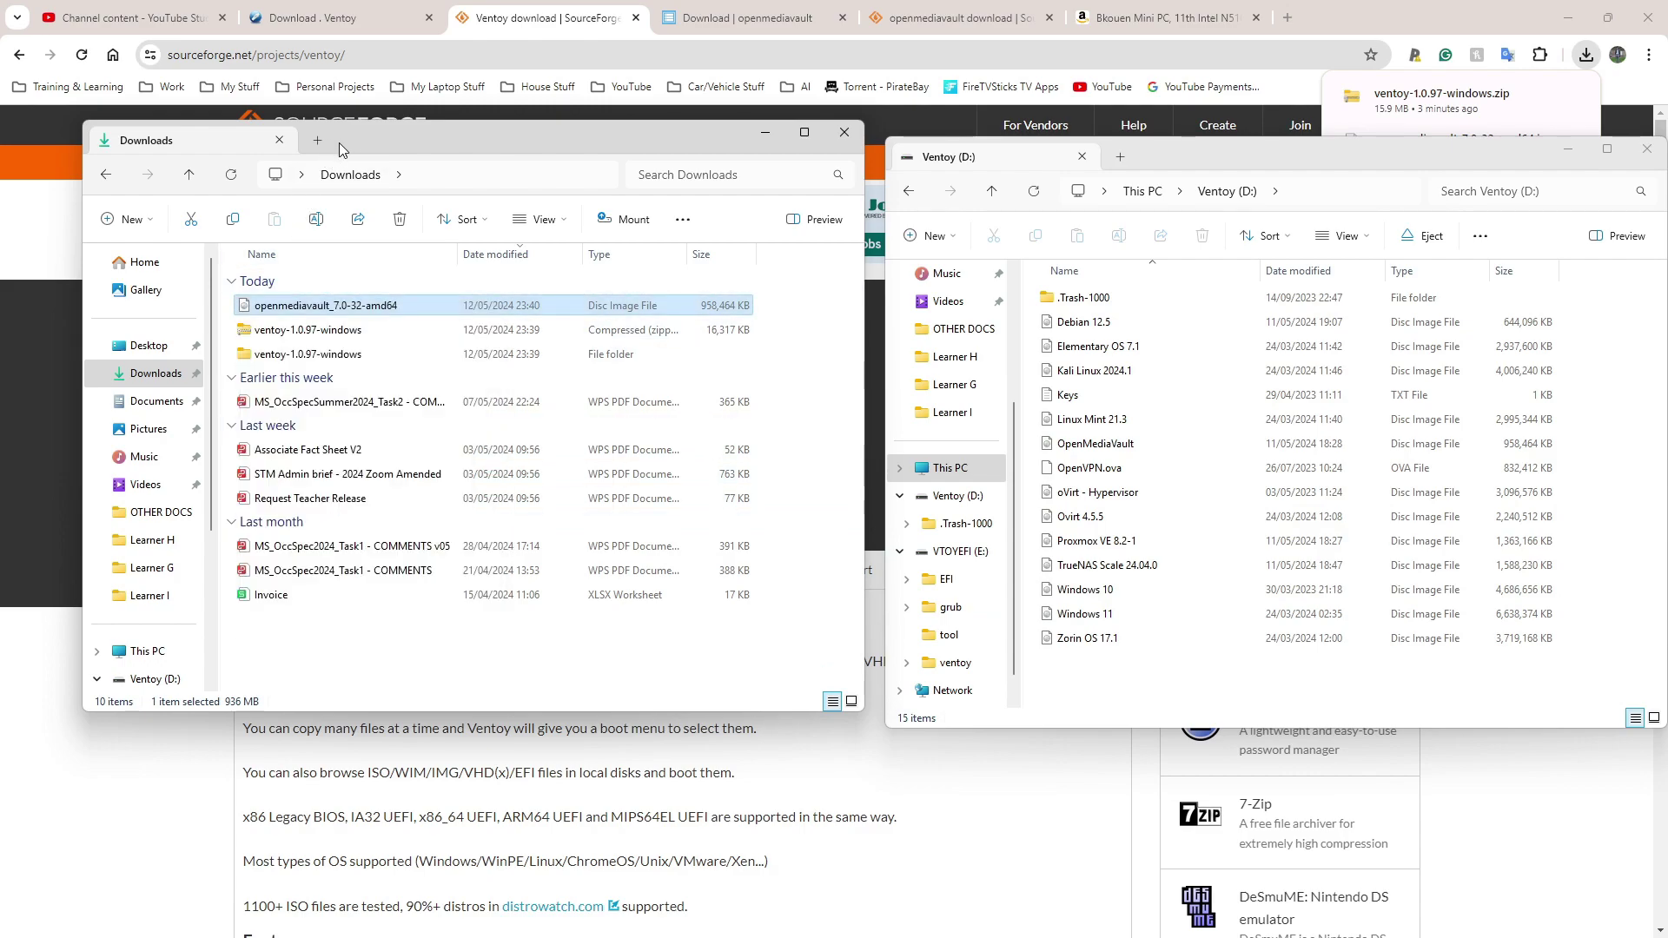
{"action": "left_click_drag", "start_coordinate": [243, 312], "coordinate": [1284, 647]}
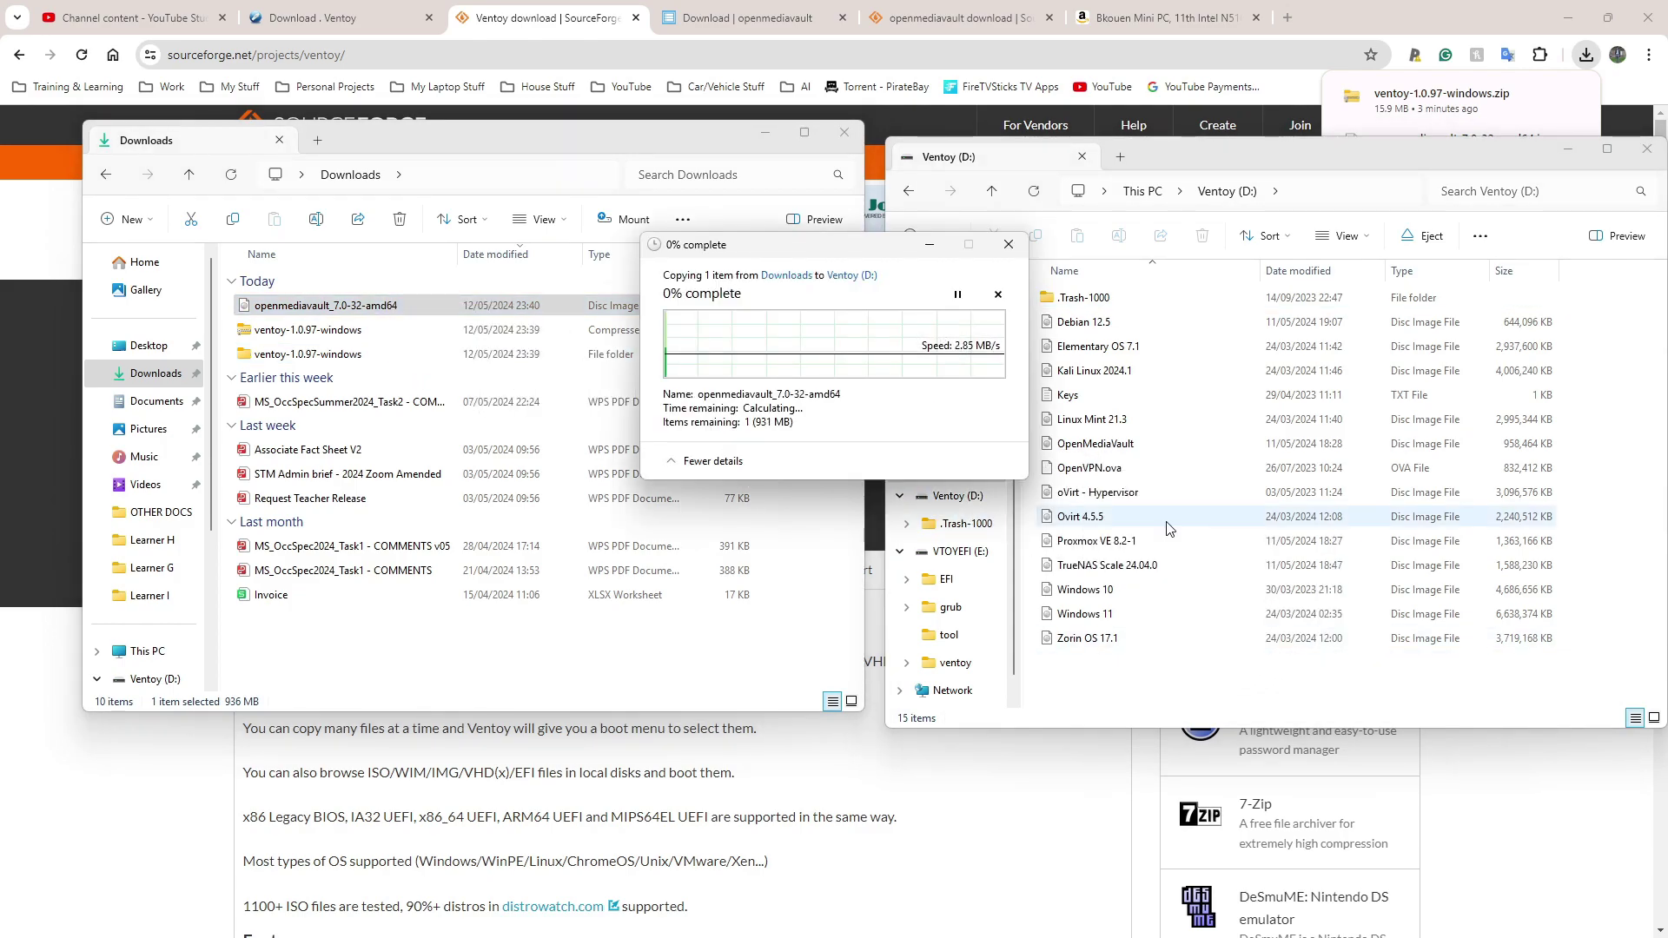